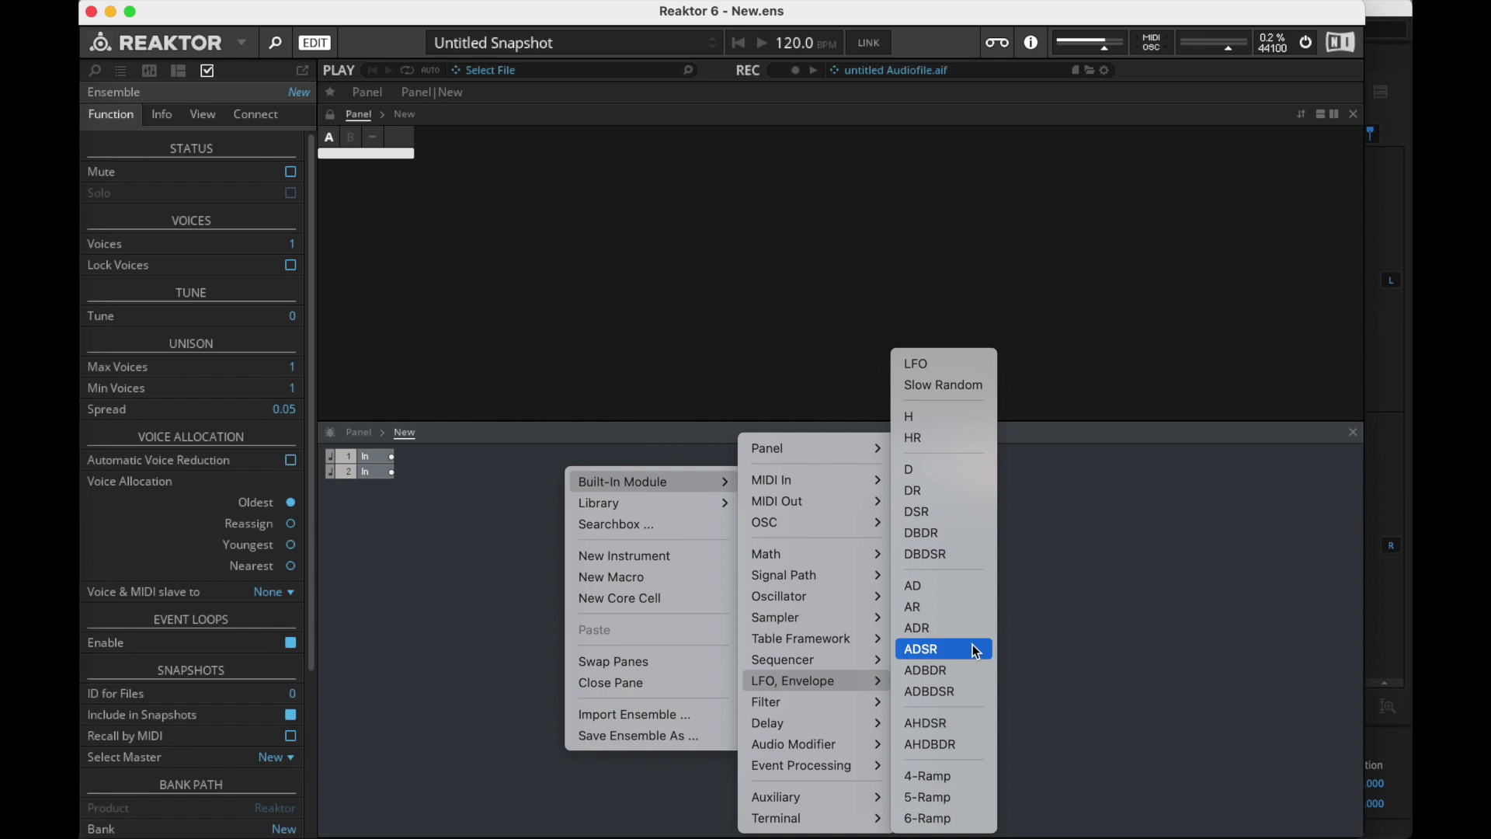
- Delete the two audio input terminals from the ensemble structure
click(450, 576)
drag(459, 553, 322, 452)
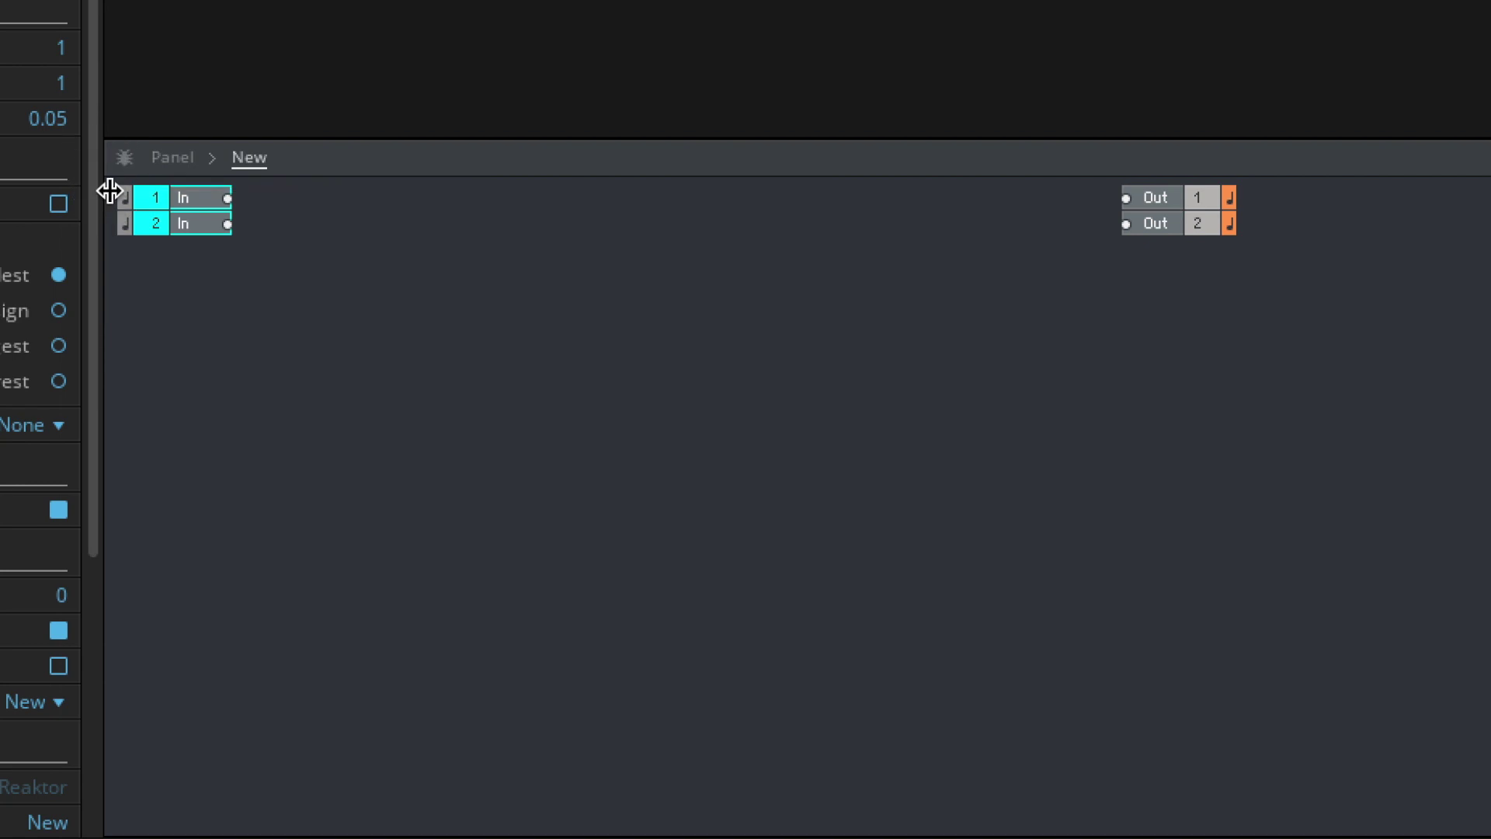
key(Delete)
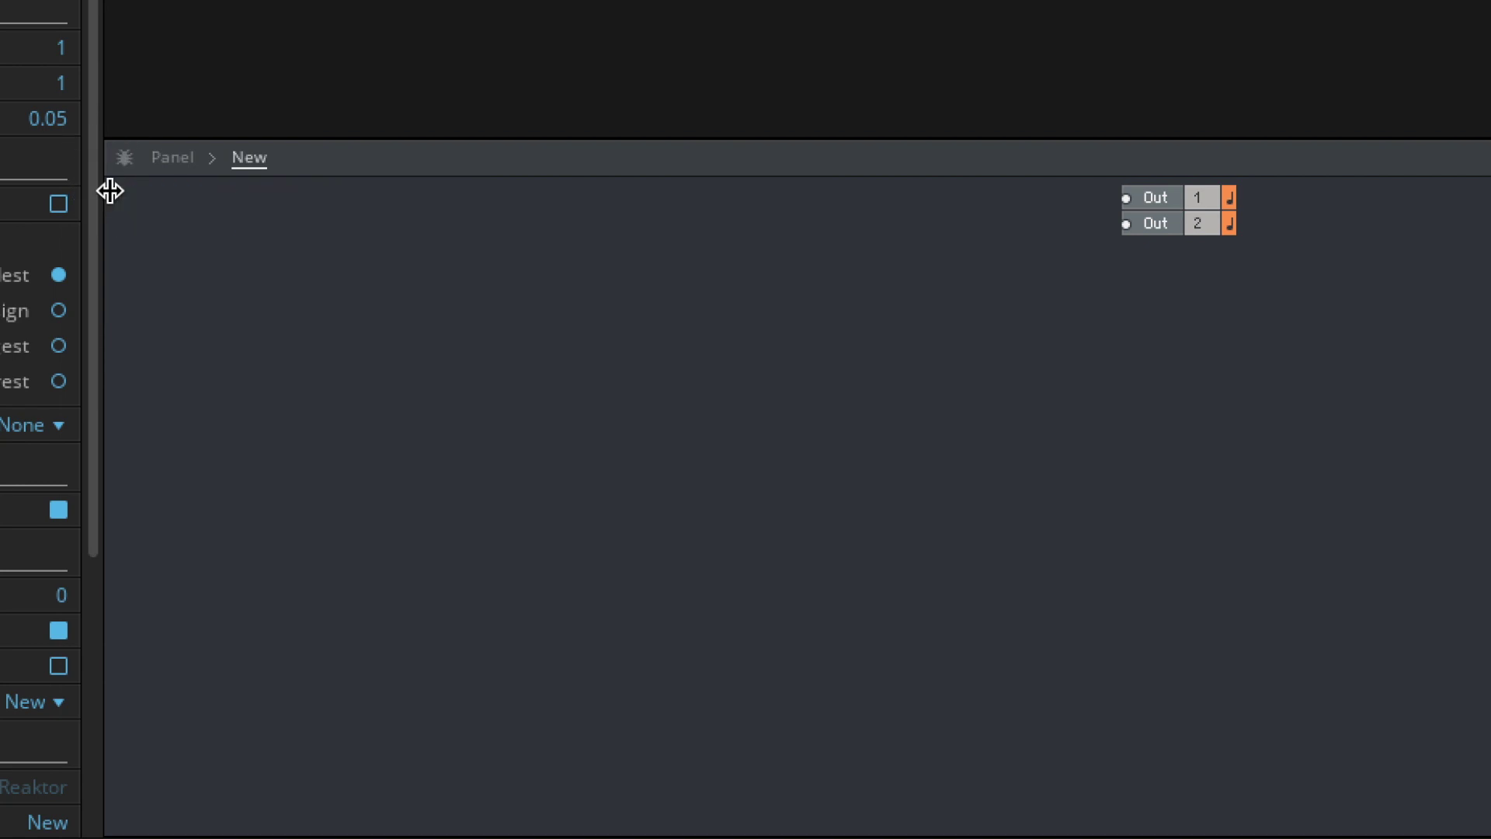
- Add a Note Pitch MIDI In module and a Gate MIDI In module stacked directly beneath it
double_click(509, 296)
text(note)
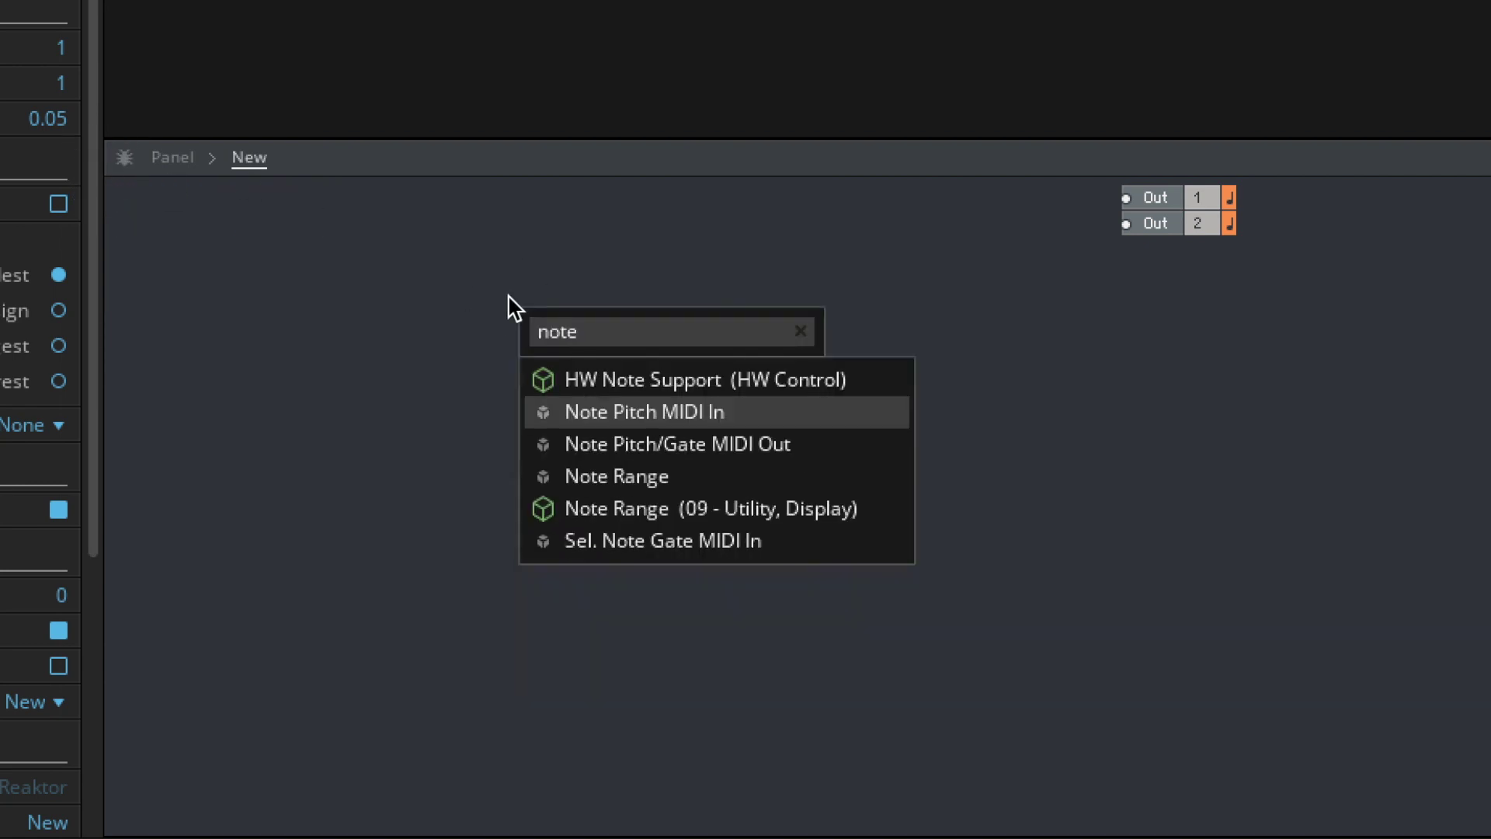
key(ctrl+a)
text(gat)
key(Return)
click(575, 320)
drag(575, 320, 574, 347)
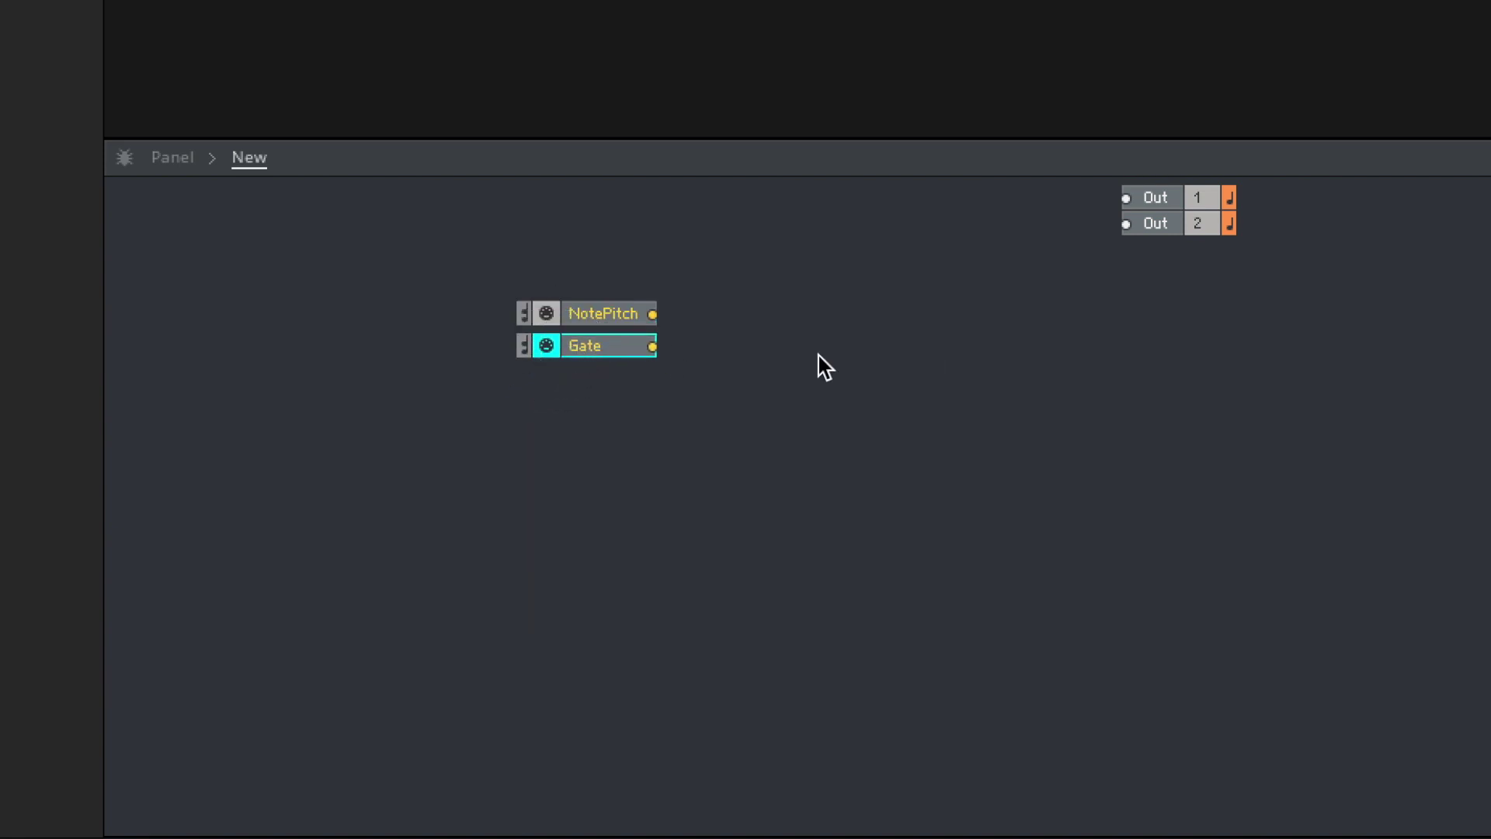
- Add a Sawtooth Oscillator module beside the MIDI input modules
double_click(895, 369)
key(ctrl+a)
text(saw)
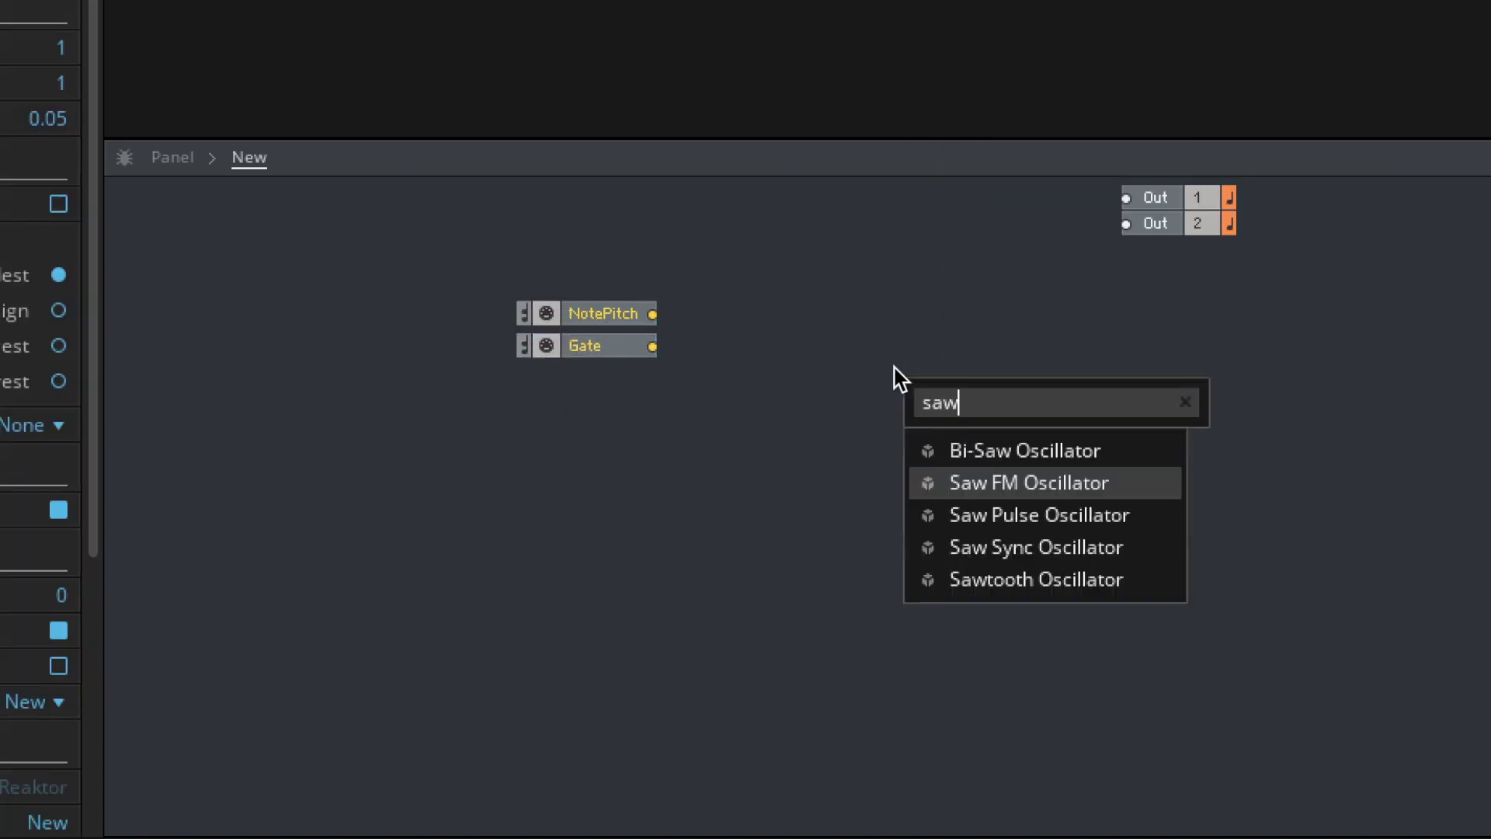
key(Down)
key(Down)
key(Down)
key(Return)
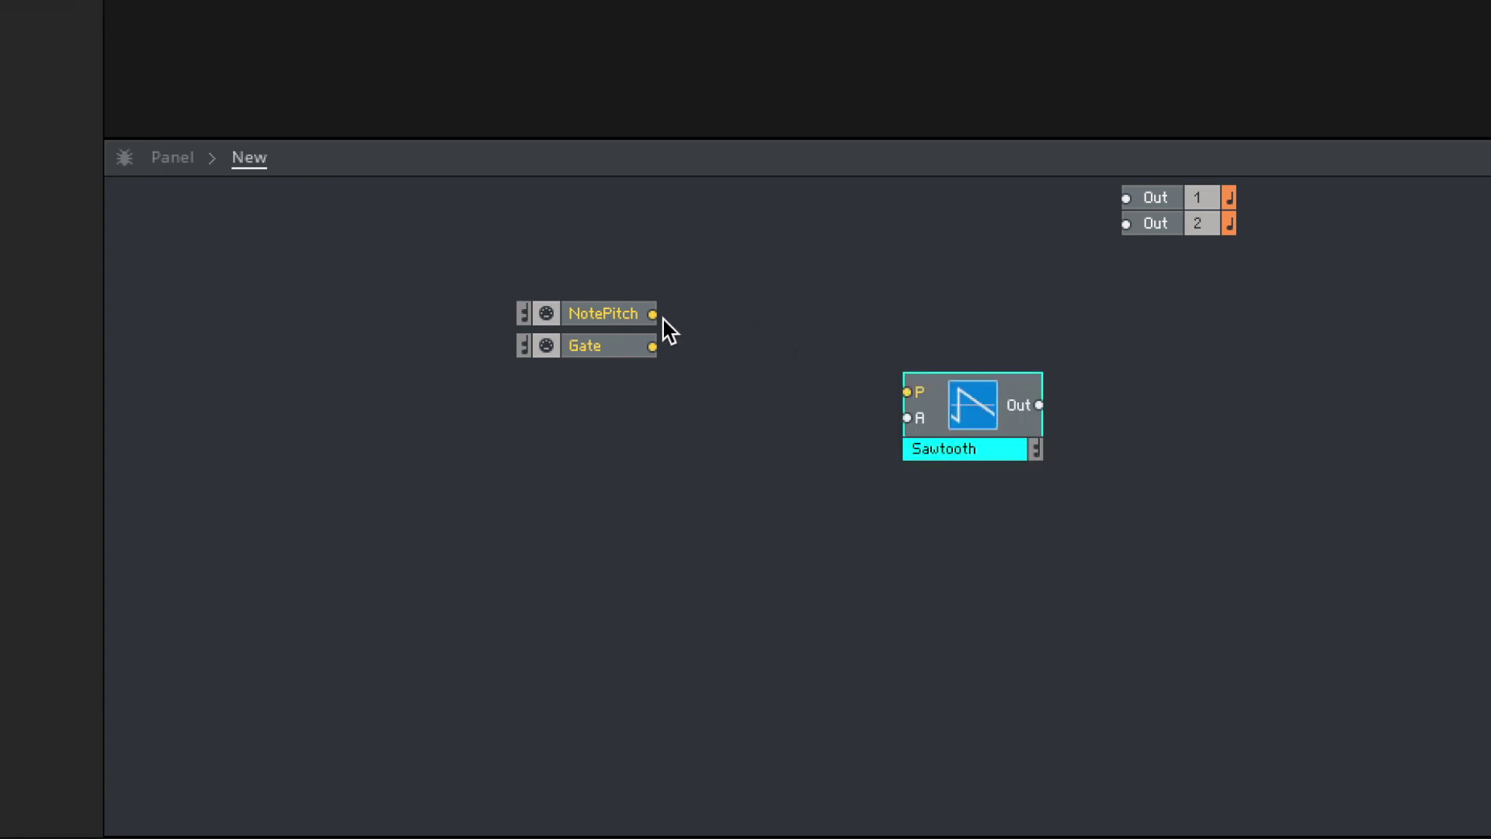
- Wire NotePitch to the Sawtooth's P input and Gate to its A input, and route its output to both Out terminals
drag(653, 314, 936, 394)
drag(974, 389, 875, 338)
drag(652, 347, 1127, 198)
drag(922, 329, 1127, 199)
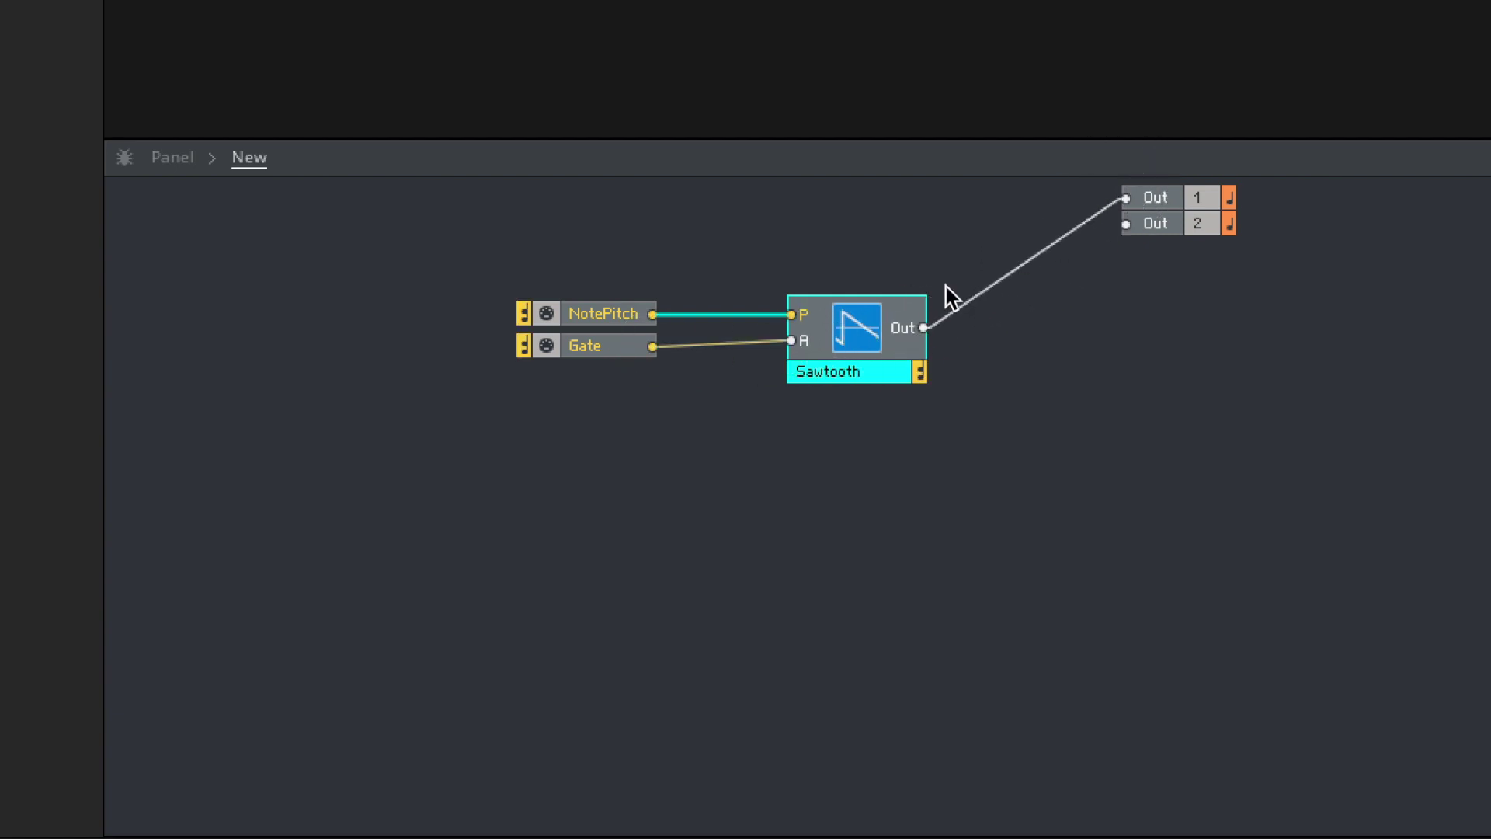
drag(923, 328, 1128, 223)
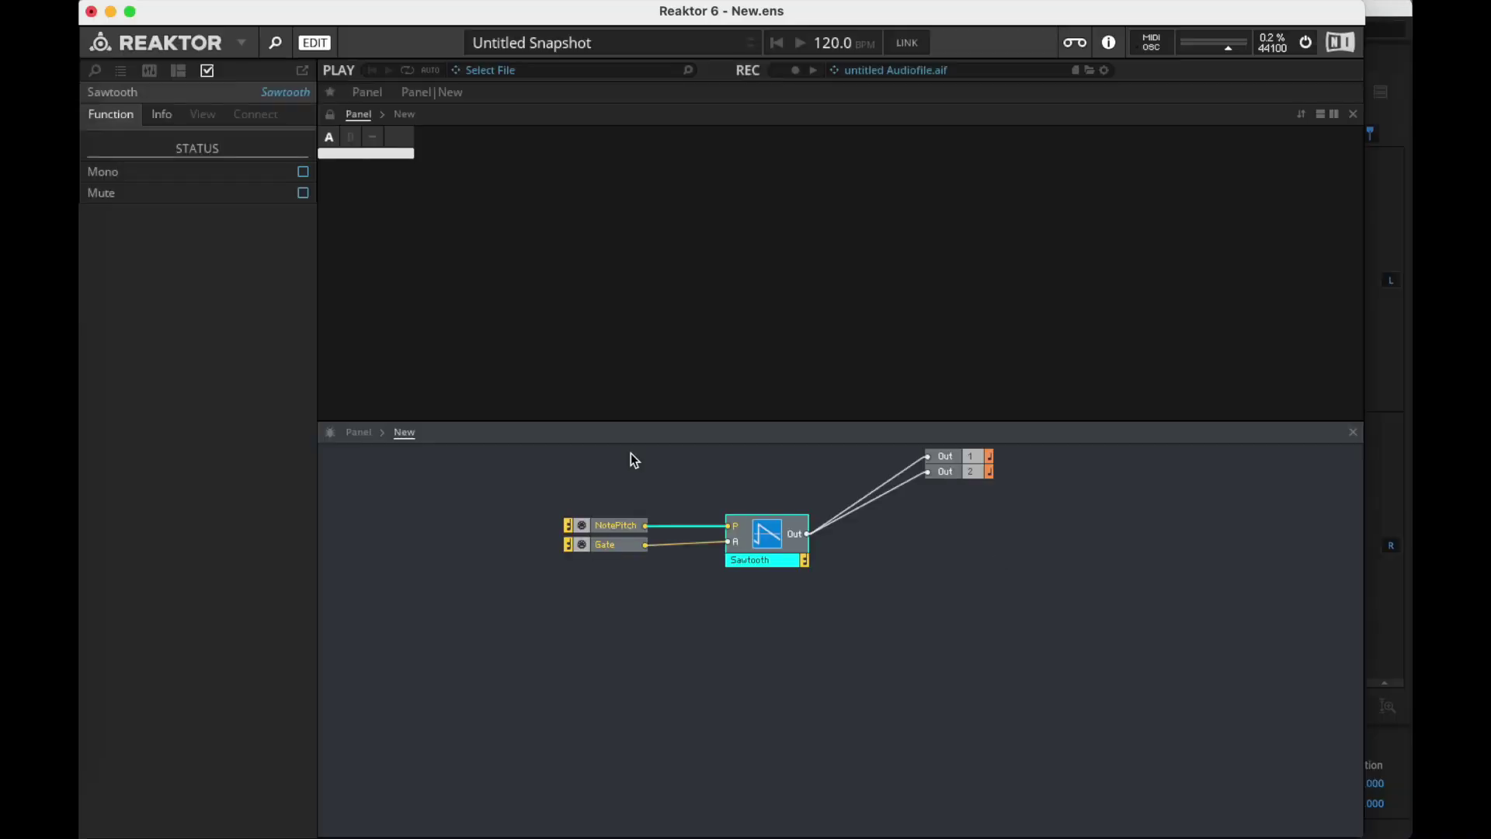
- Add the UTL-Util Scope instrument from the Blocks Base Util library folder to the structure
click(95, 70)
click(199, 95)
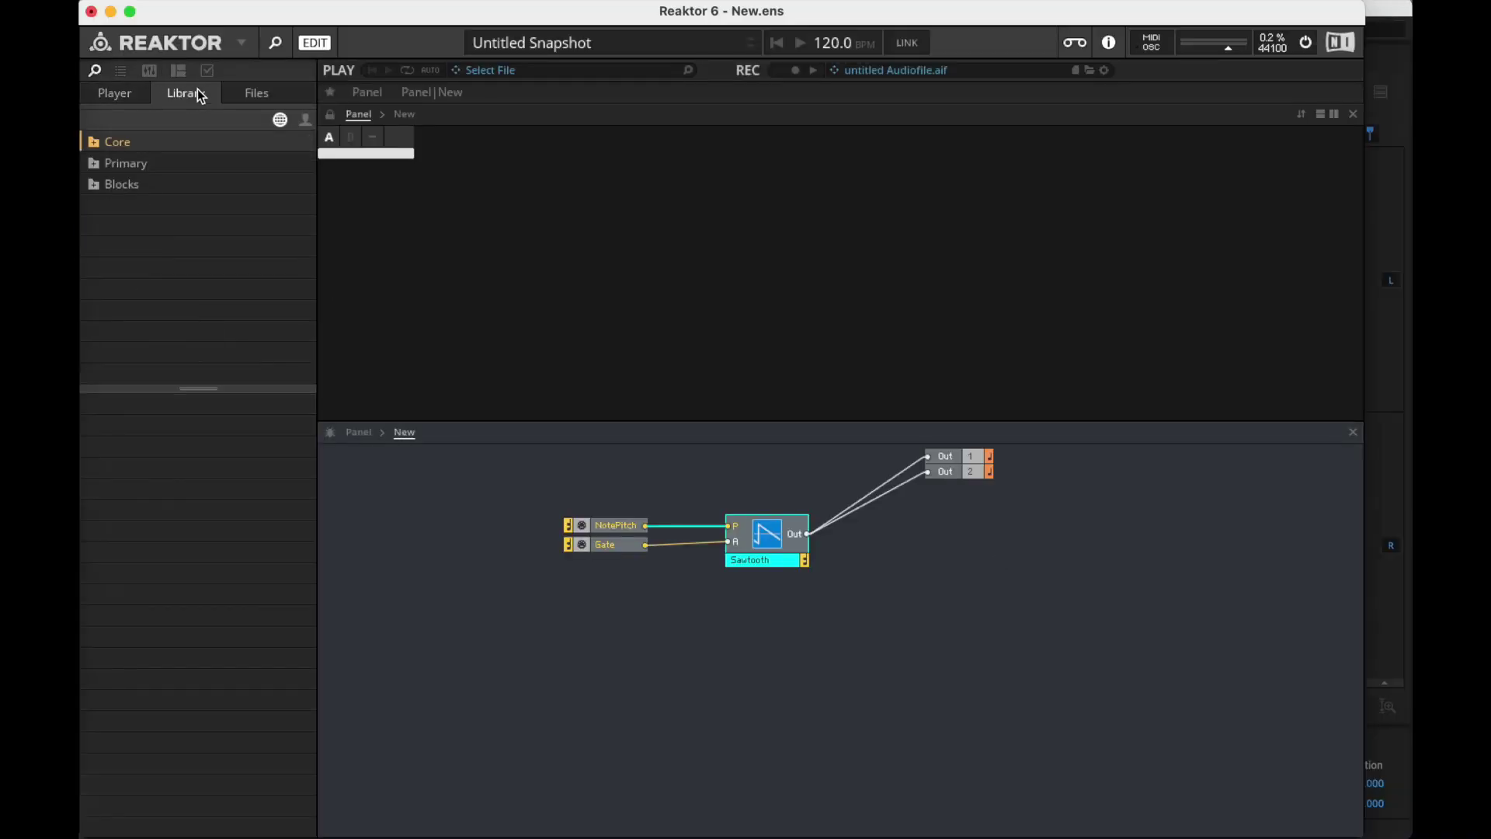
click(92, 184)
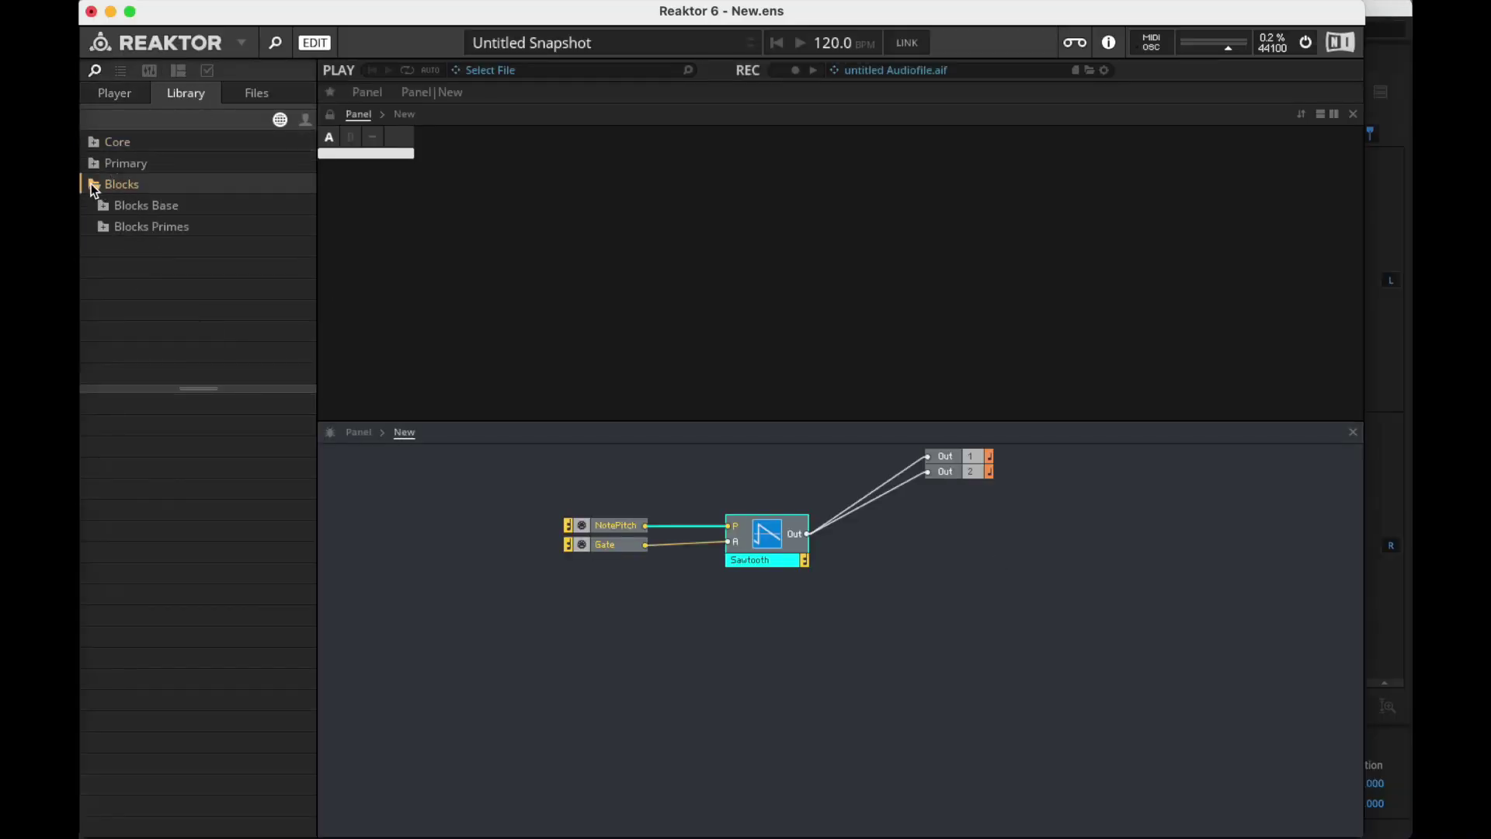
click(133, 208)
click(104, 206)
click(131, 247)
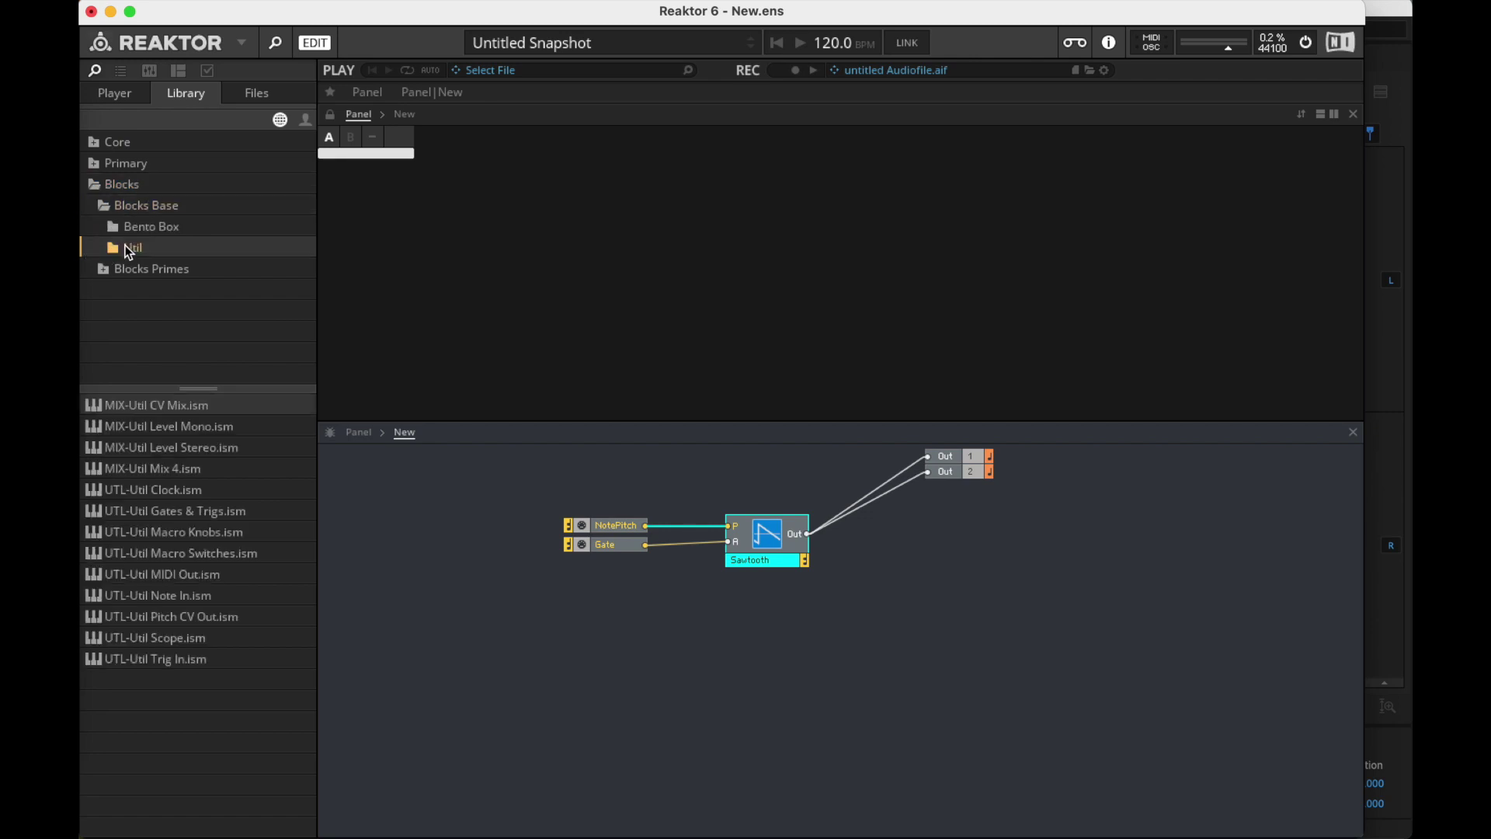
click(236, 637)
drag(236, 637, 1048, 607)
- Connect the Sawtooth output to the scope's In port and switch the scope's time base to mSec at 13.2 ms
drag(807, 534, 1063, 658)
click(932, 709)
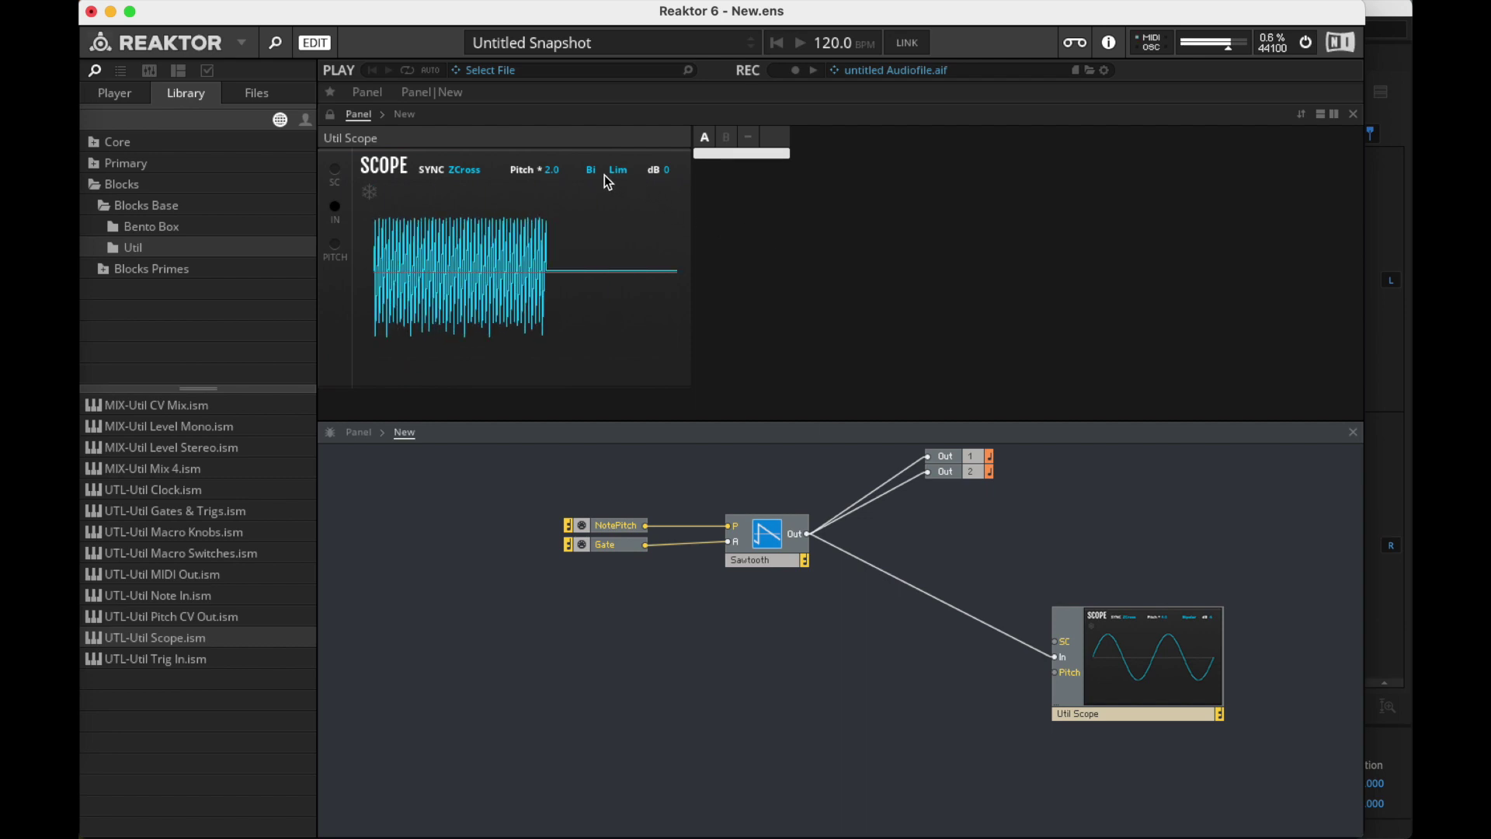
click(544, 170)
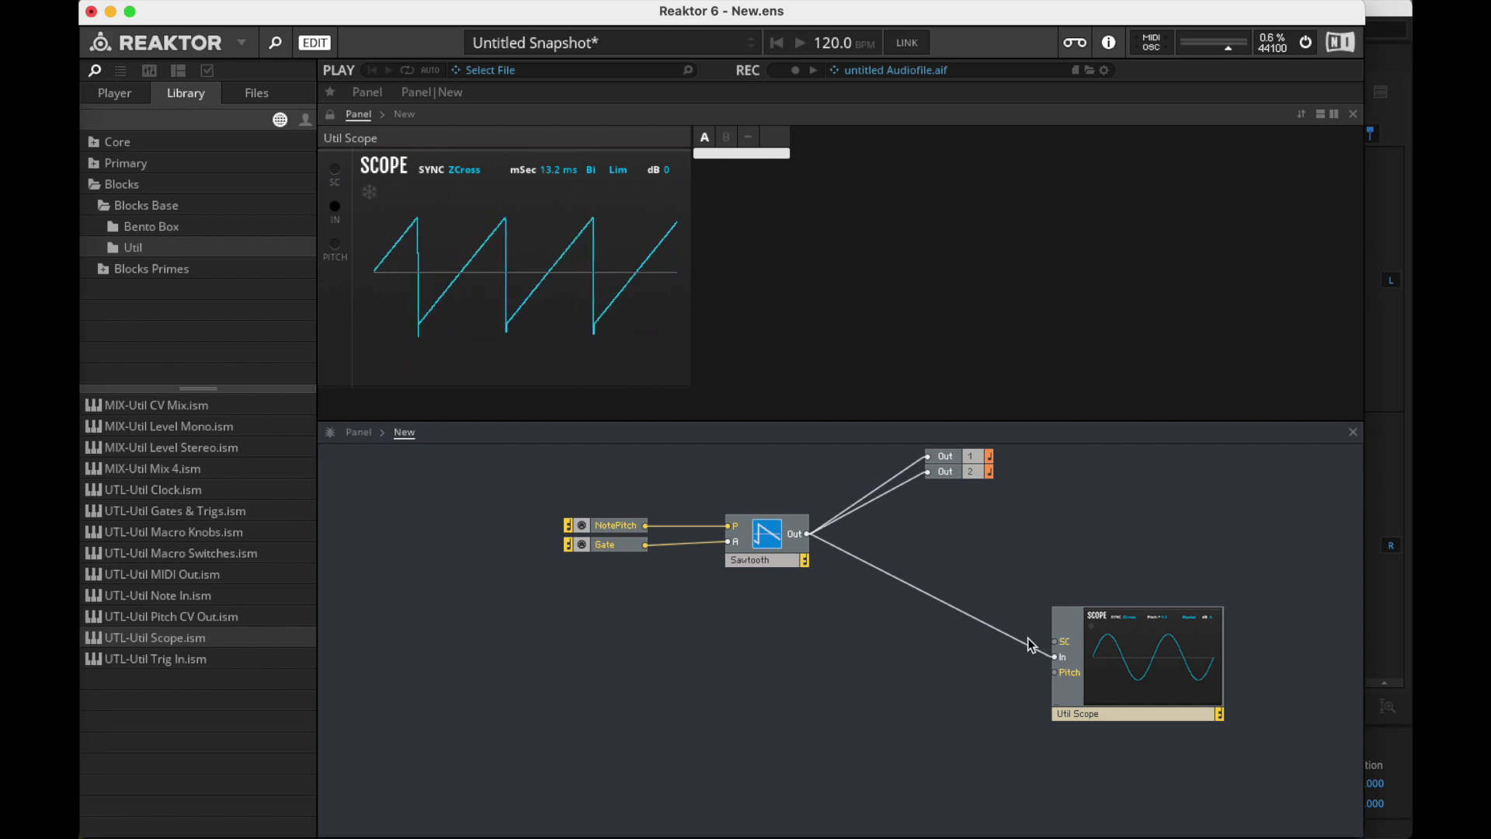
- Tidy the structure by aligning Gate under NotePitch, stacking the Out terminals above the scope, and moving the modules closer together
drag(1148, 692, 1099, 661)
drag(618, 544, 617, 540)
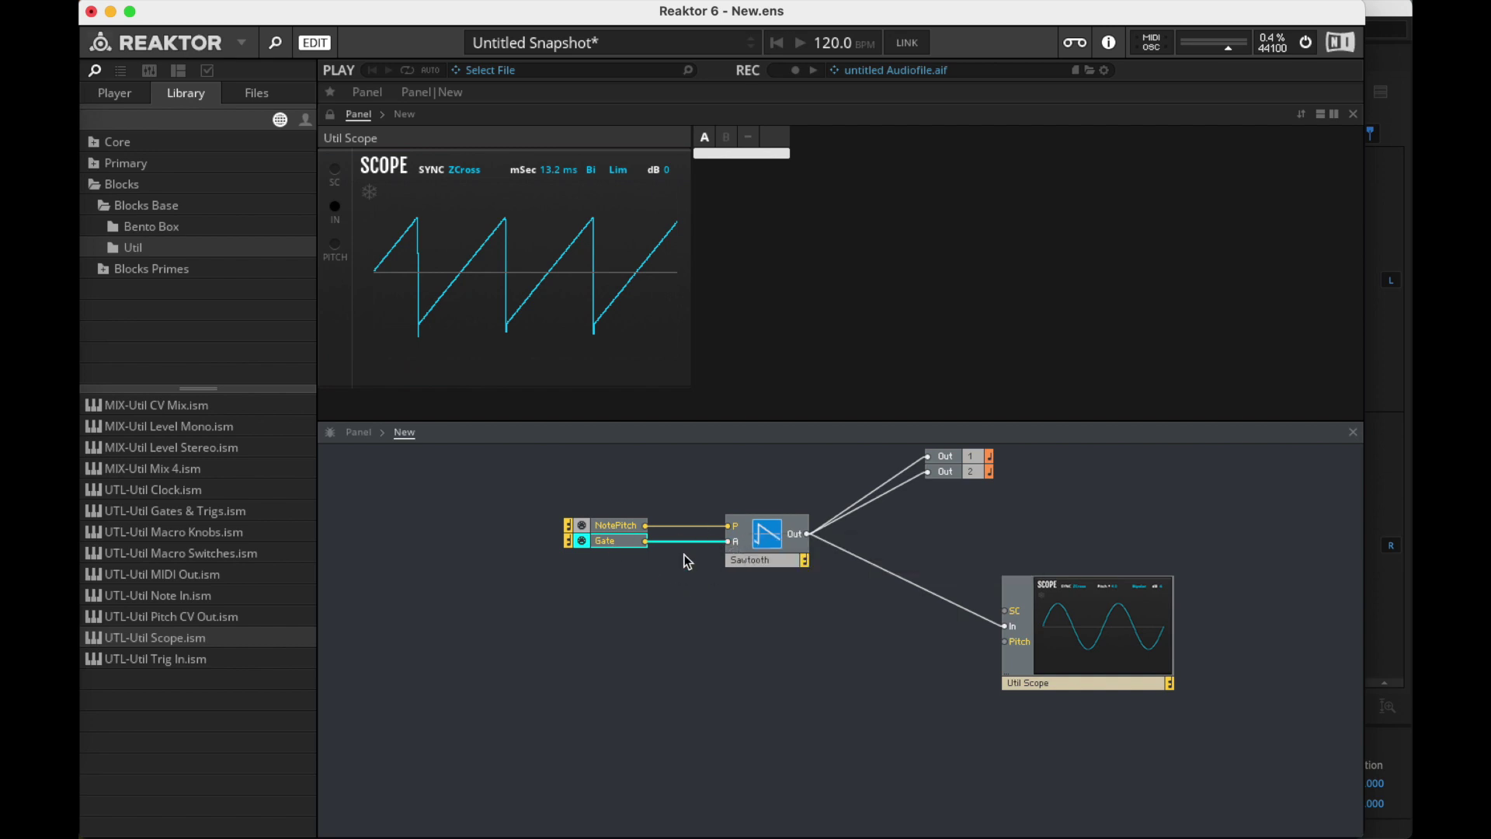
mouse_move(1018, 531)
mouse_down()
mouse_move(923, 439)
mouse_move(1006, 538)
mouse_up()
drag(1080, 628, 1066, 615)
drag(1095, 718, 965, 509)
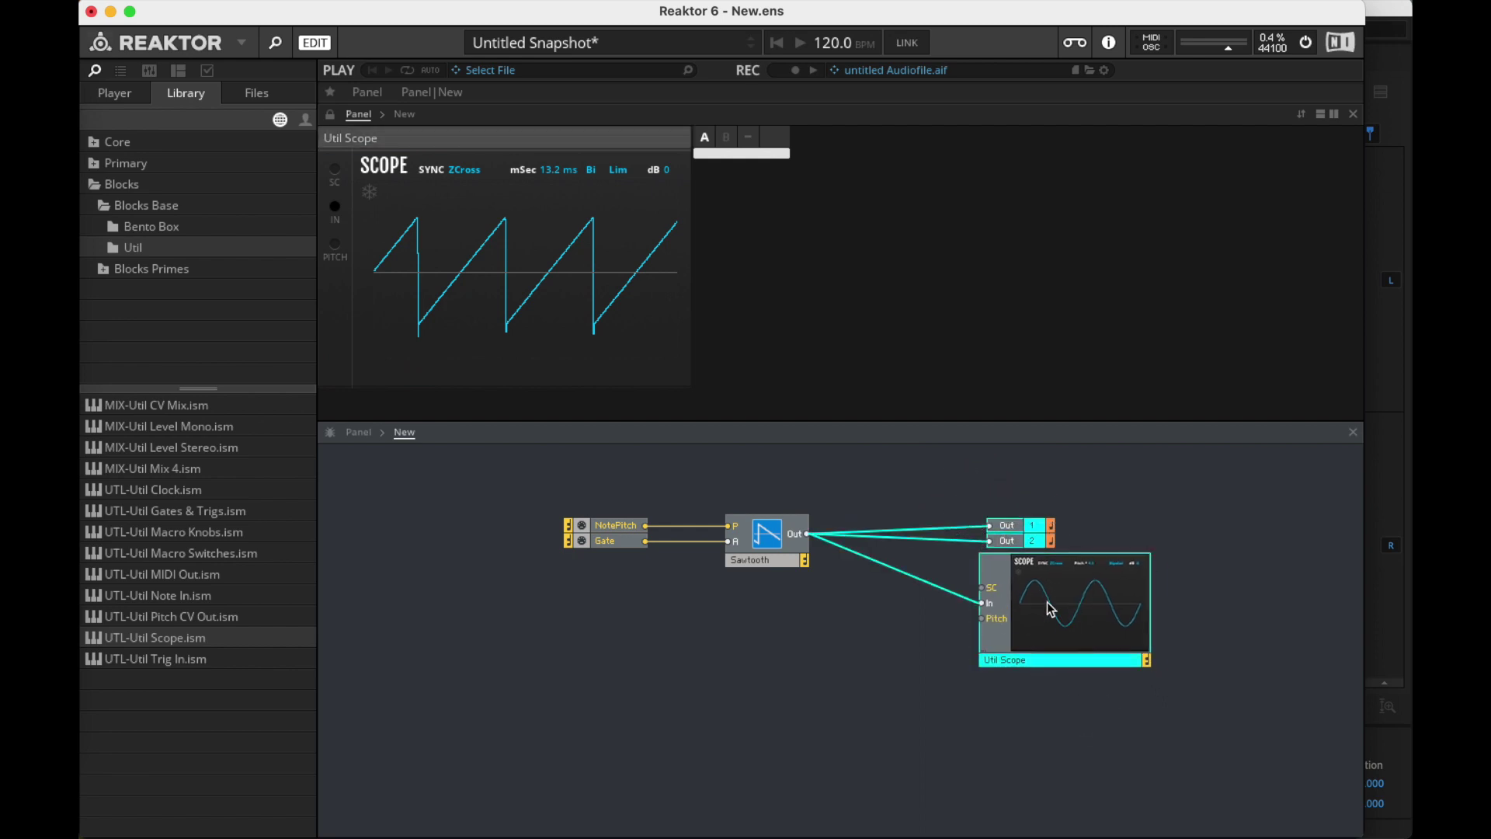
drag(1051, 606, 975, 593)
click(1000, 689)
drag(1066, 715, 757, 494)
drag(768, 538, 726, 538)
click(599, 592)
drag(613, 531, 570, 530)
click(647, 649)
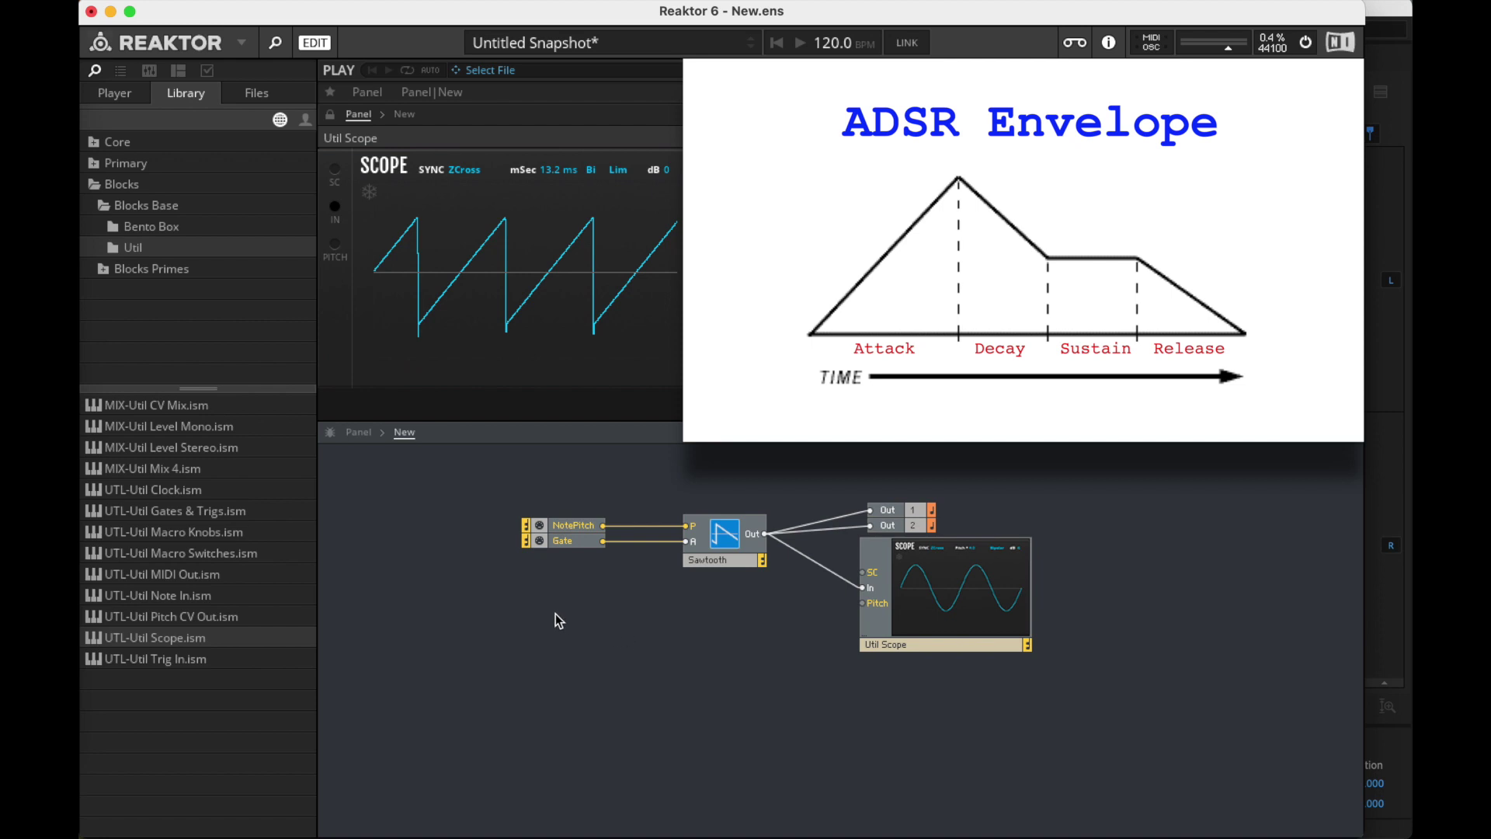
- Add a built-in AR envelope module below the MIDI input modules
right_click(418, 589)
mouse_move(481, 592)
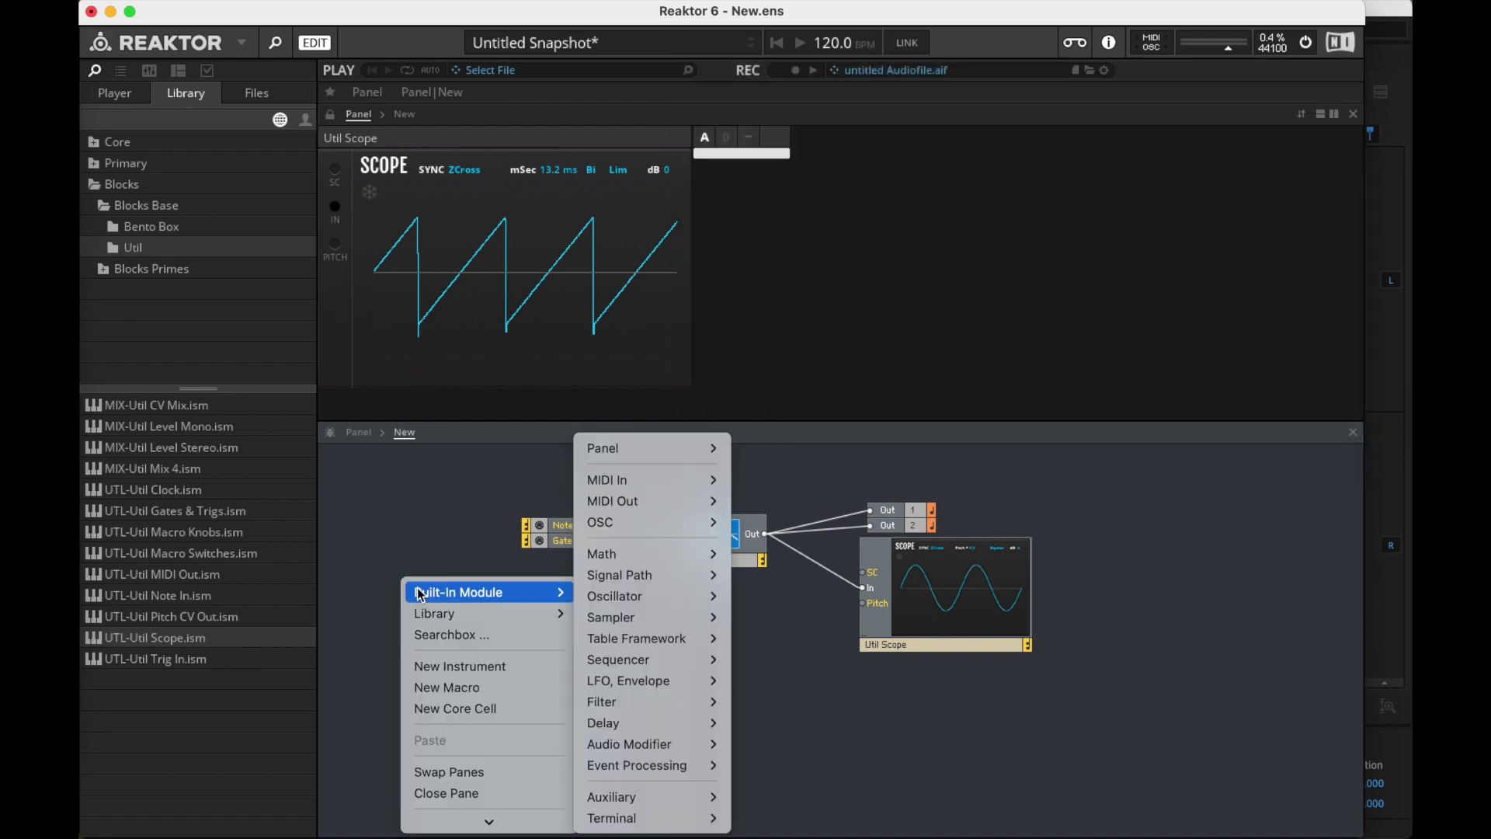
mouse_move(677, 693)
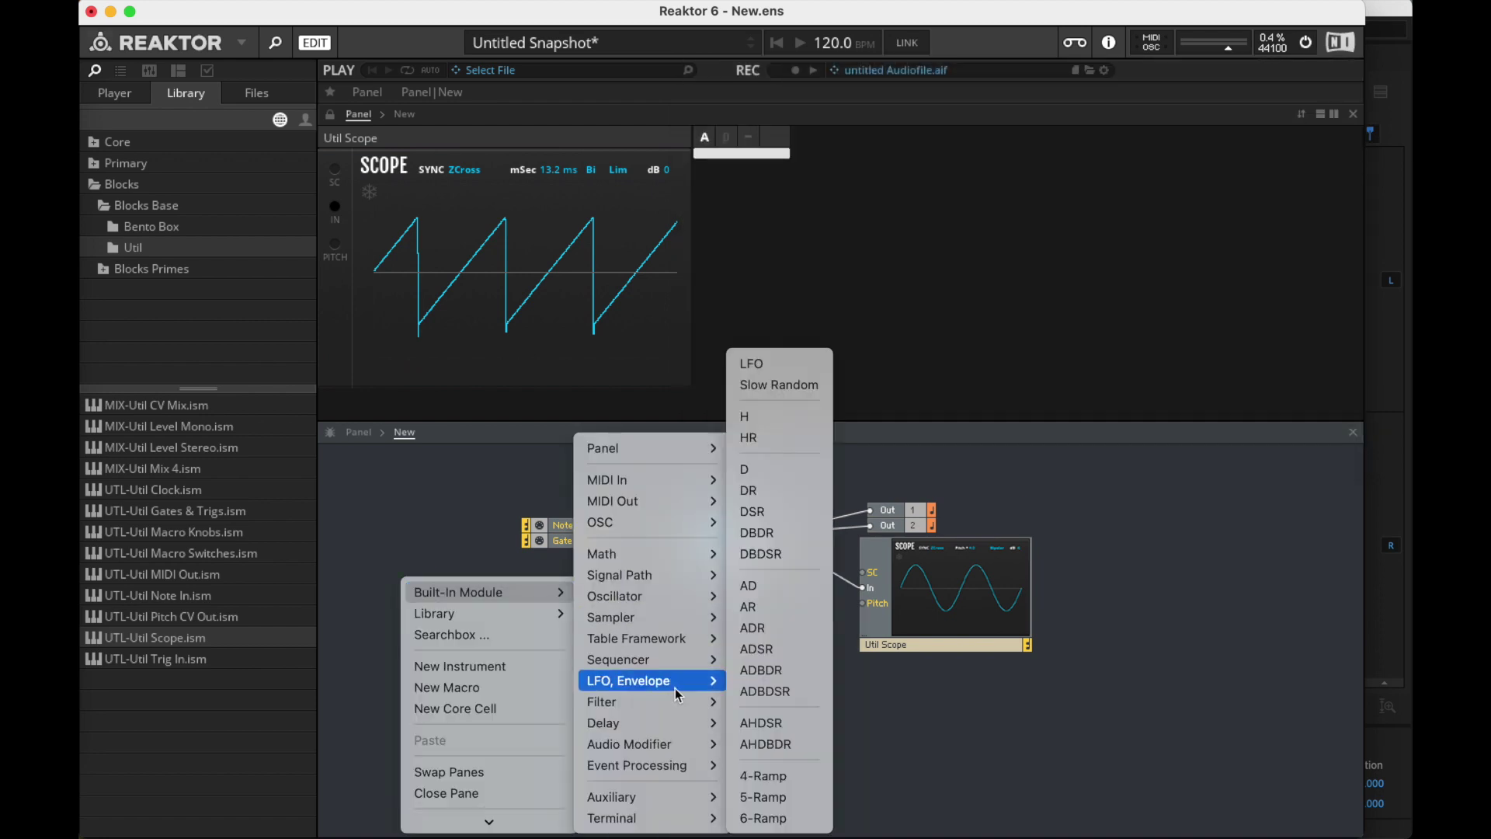
click(797, 612)
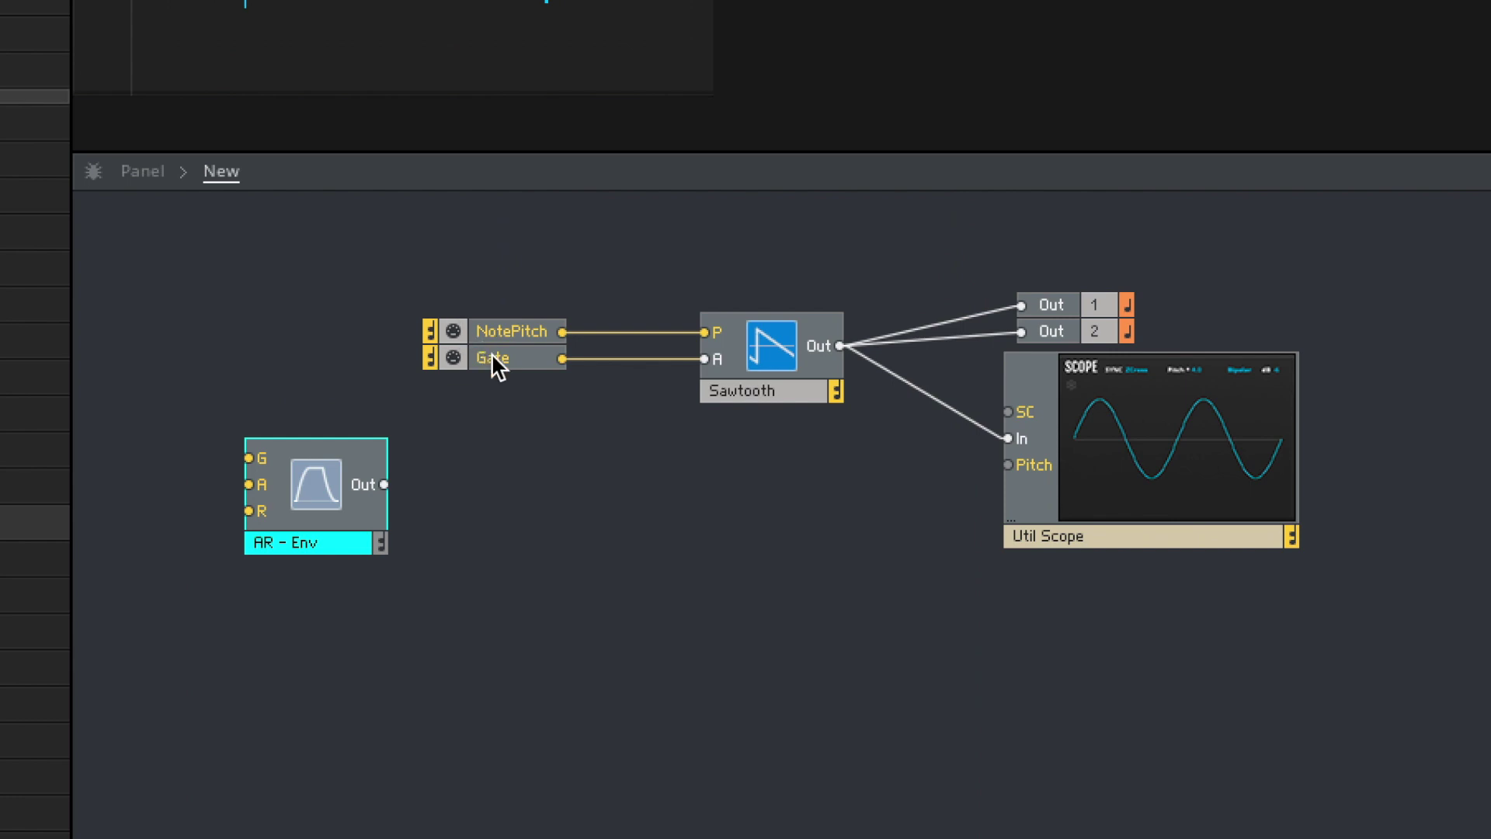
- Move Gate aside, wire it to the AR envelope's G input, and connect the envelope output to the Sawtooth's A input
drag(559, 537, 402, 539)
drag(225, 354, 256, 458)
drag(387, 482, 711, 358)
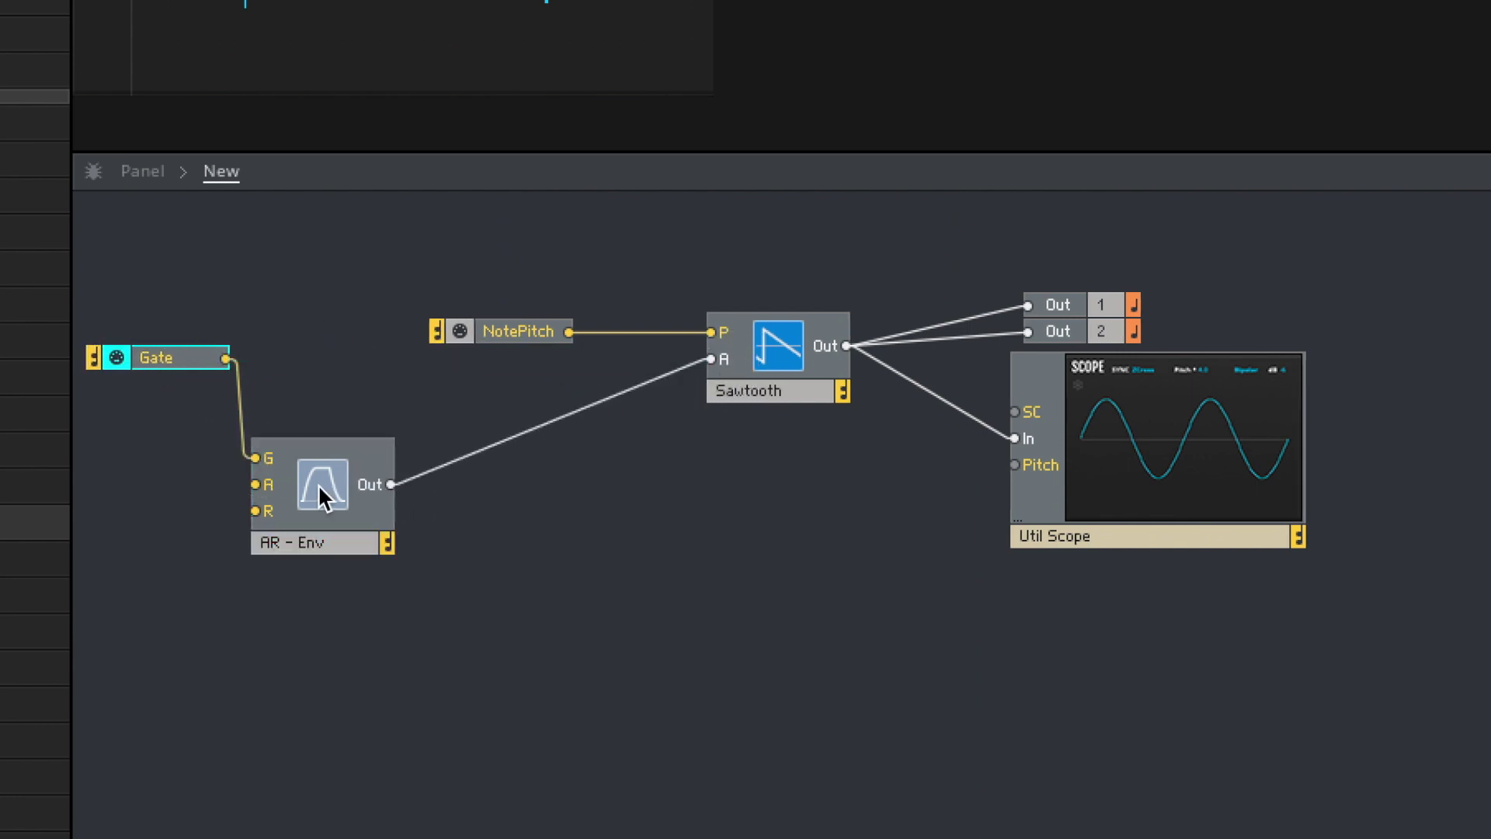
drag(319, 484, 451, 437)
- Create controls for the AR envelope's A and R inputs
right_click(382, 424)
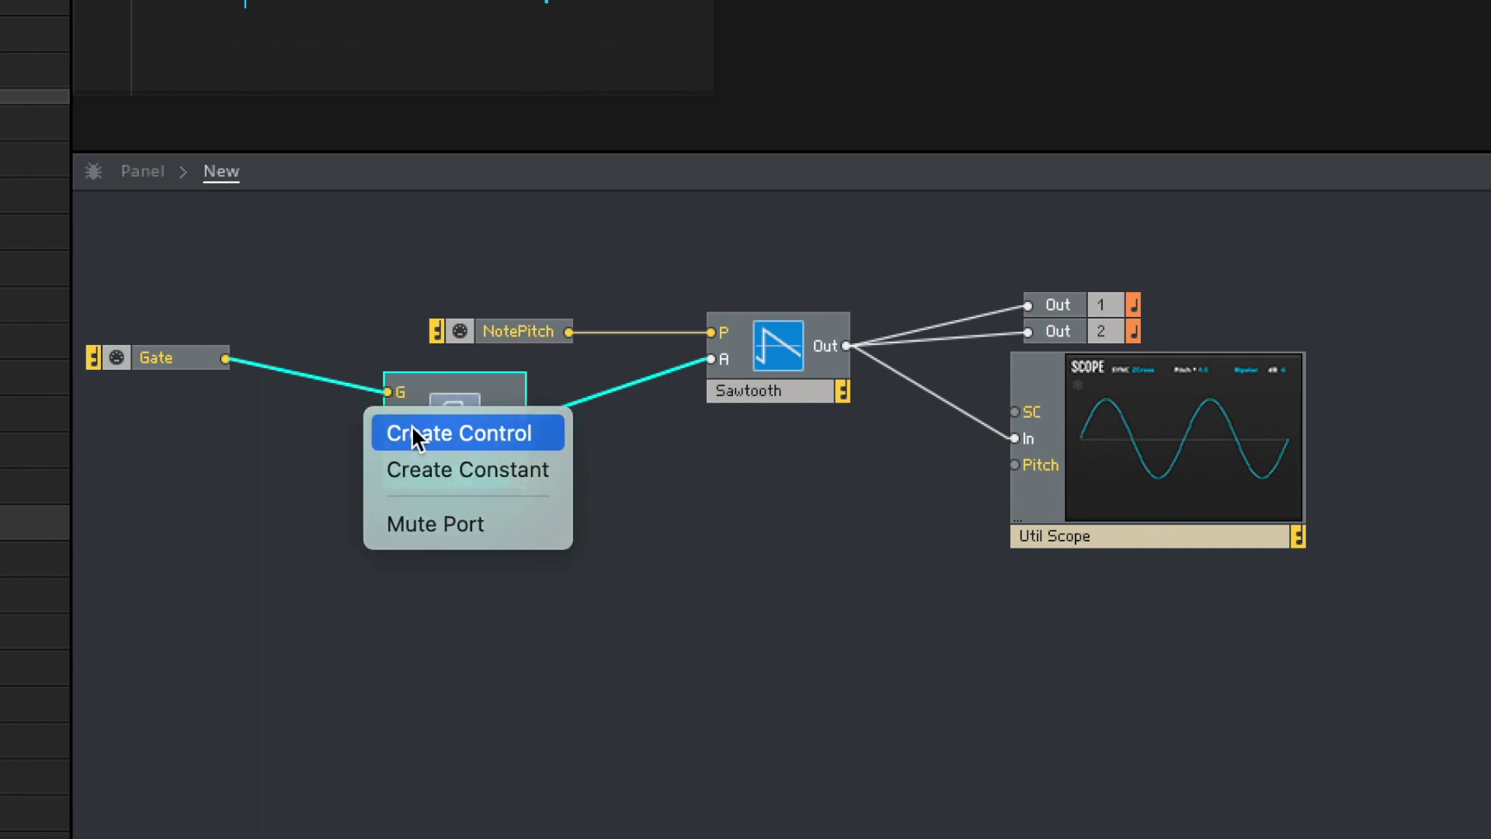
click(412, 428)
right_click(401, 449)
click(424, 455)
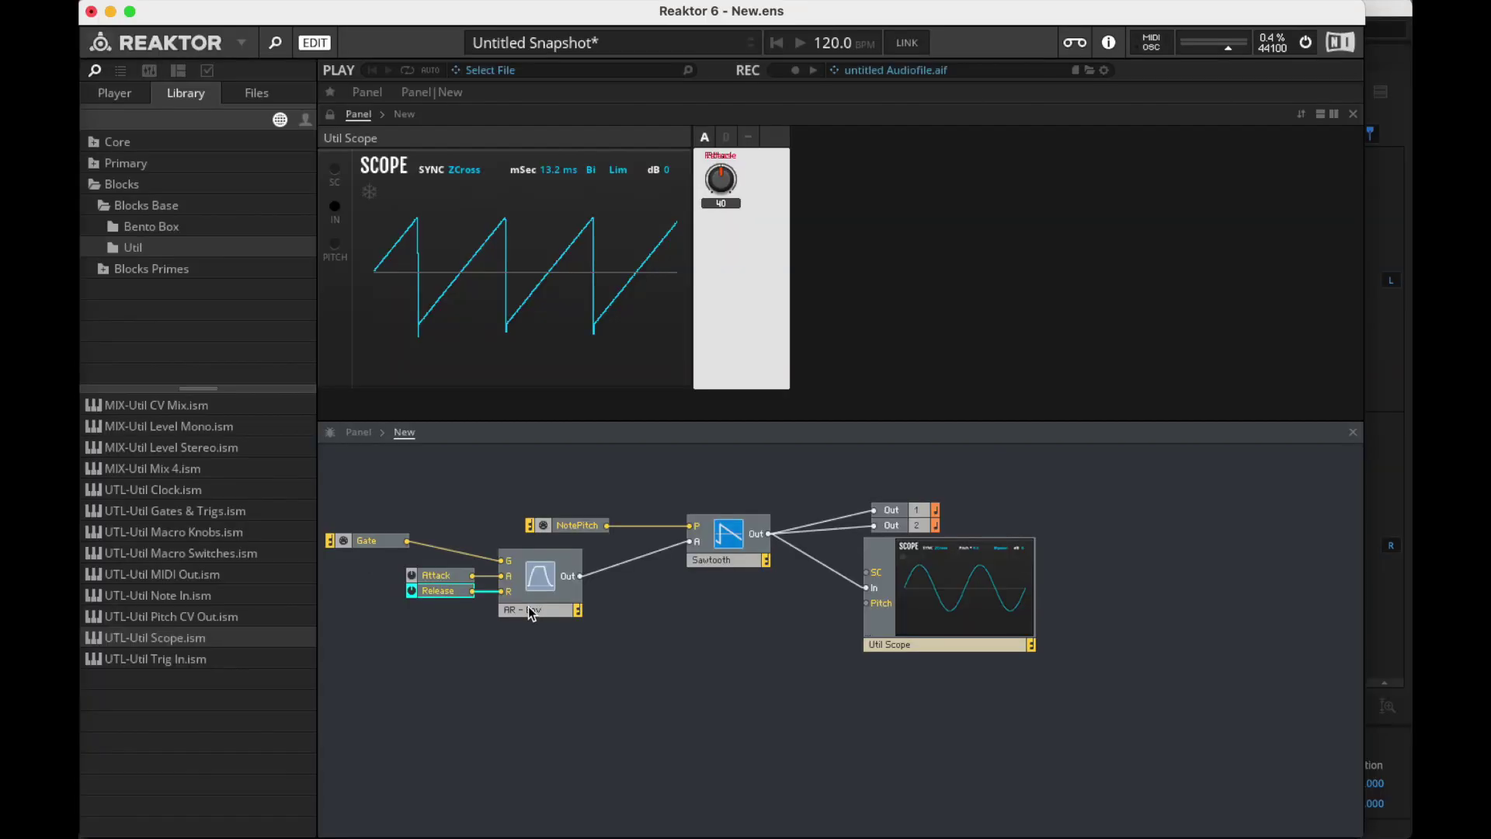
- Make the AR envelope's display visible on the instrument panel
click(541, 607)
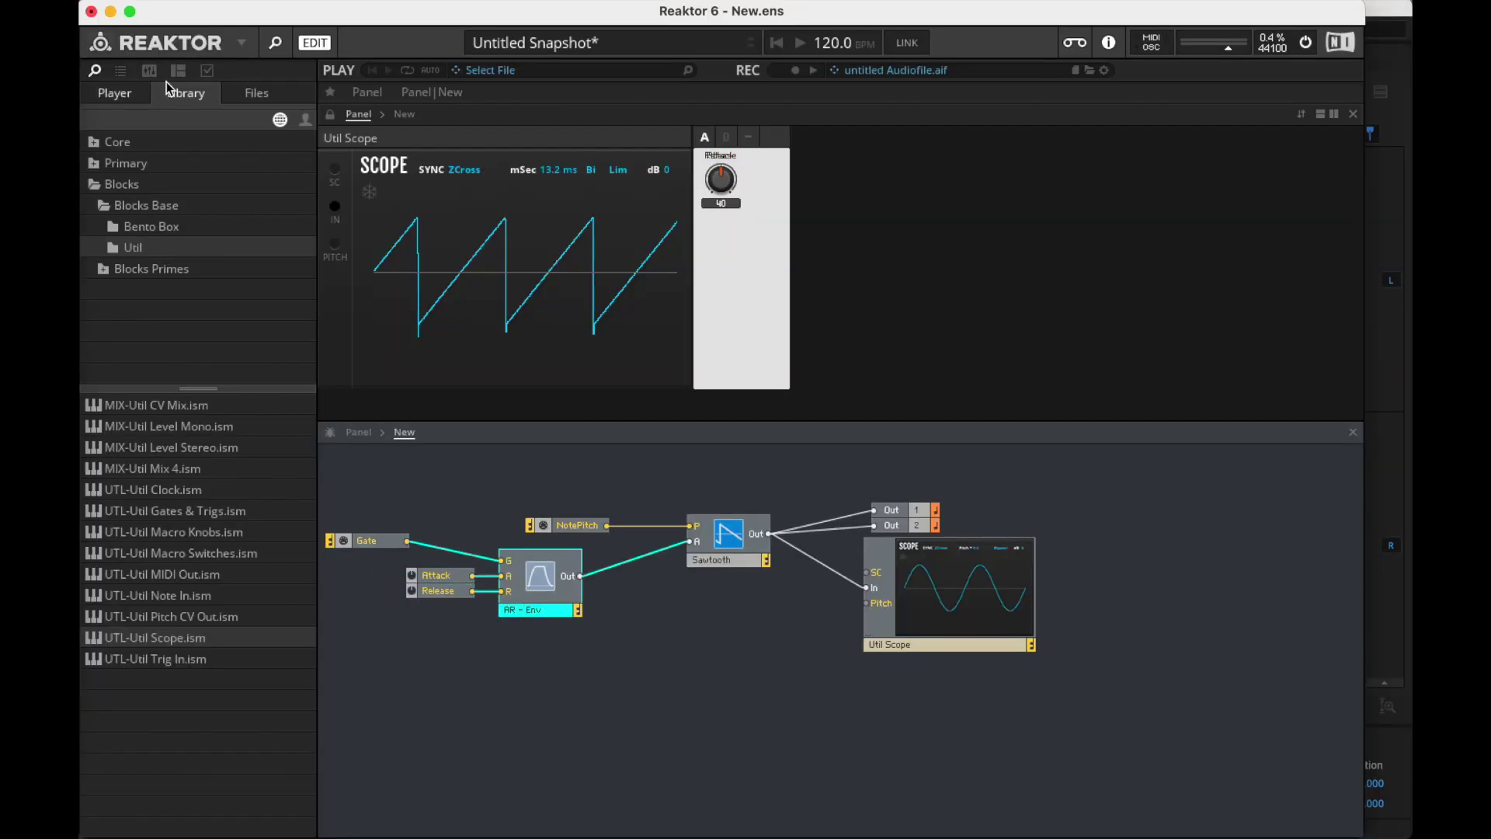
click(207, 72)
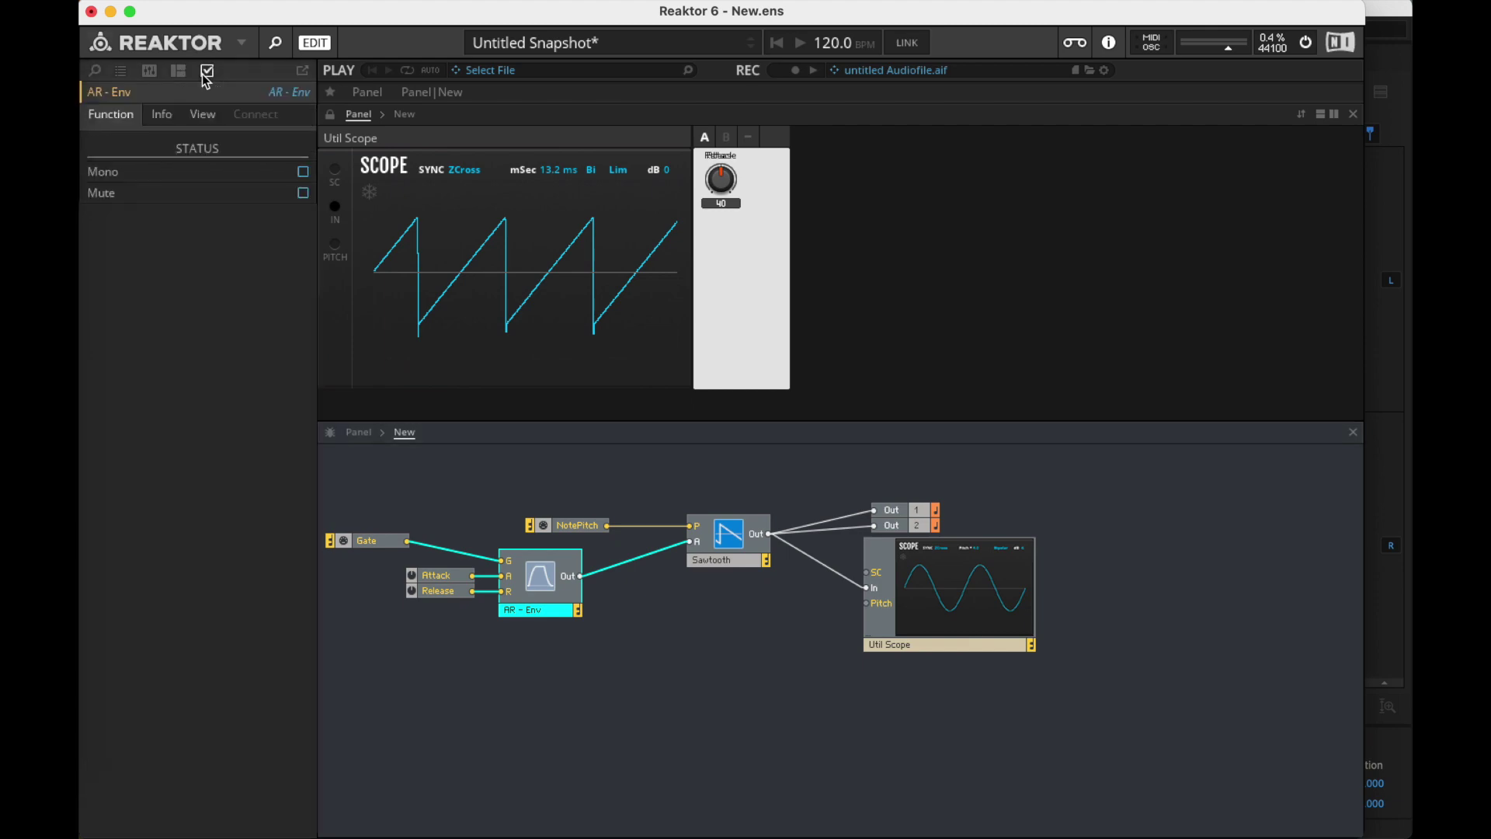
click(199, 115)
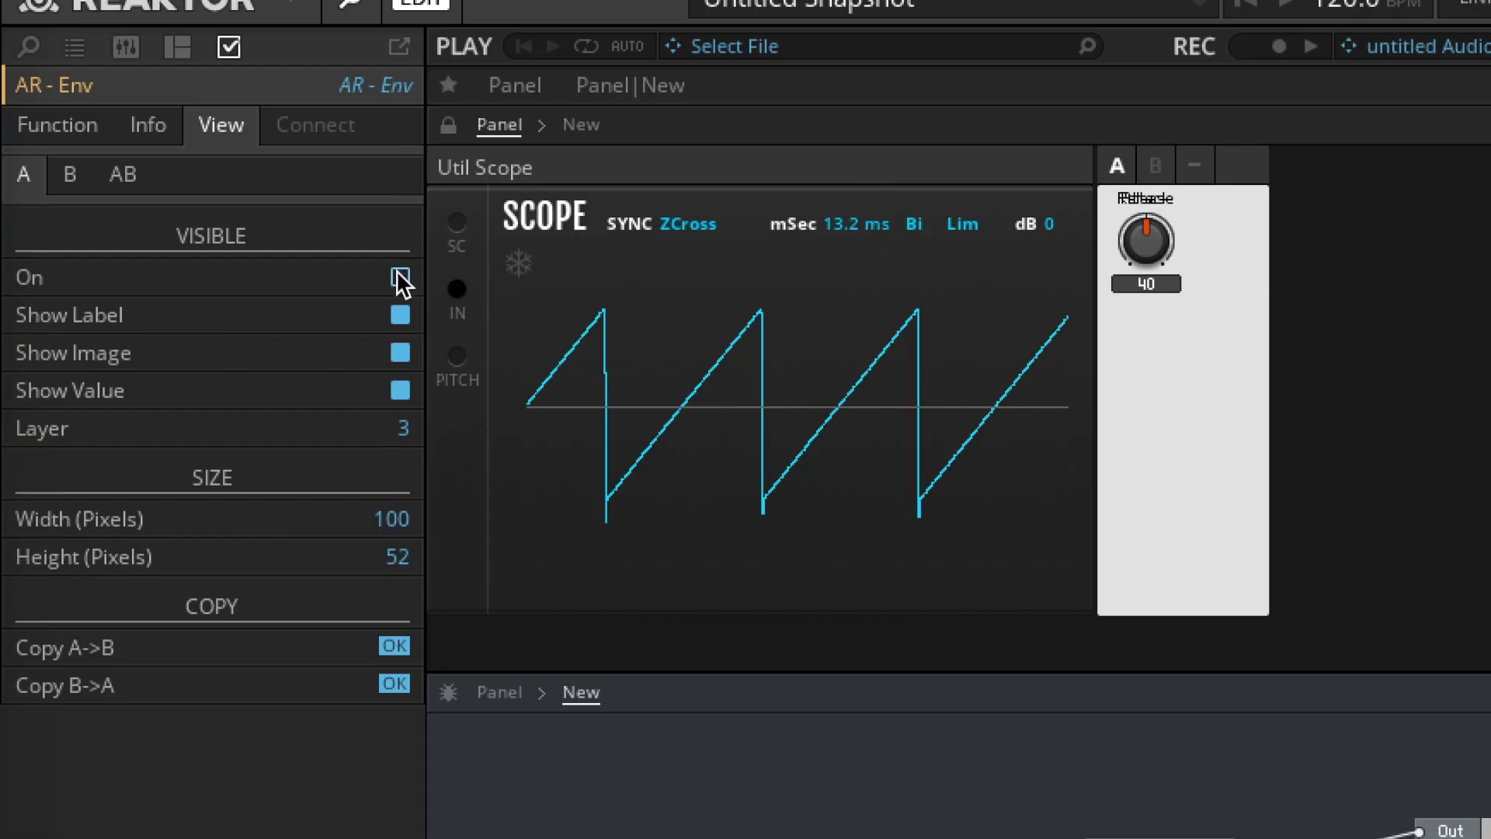
click(400, 278)
- Unlock the panel, arrange the Attack and Release knobs side by side below the envelope display, and relock it
click(449, 125)
drag(1157, 241, 1162, 334)
drag(1264, 328, 1252, 327)
click(449, 125)
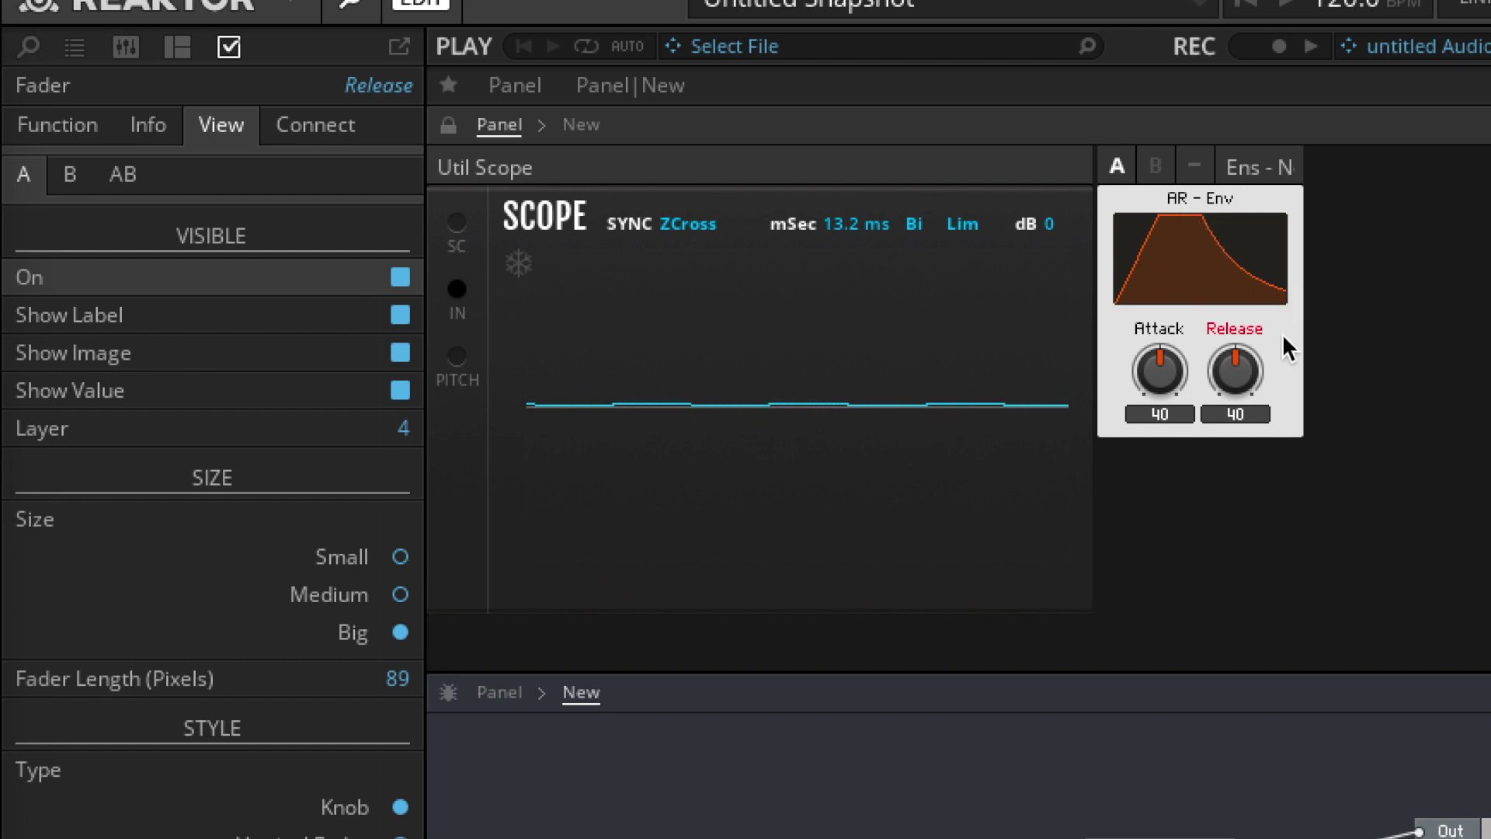
- Try the AR envelope with Attack at 16 and Release at 61, then Release at 37 and Attack at 30
mouse_move(1149, 358)
mouse_down()
mouse_move(1144, 413)
mouse_move(1173, 264)
mouse_move(1140, 381)
mouse_up()
drag(1233, 366, 1235, 310)
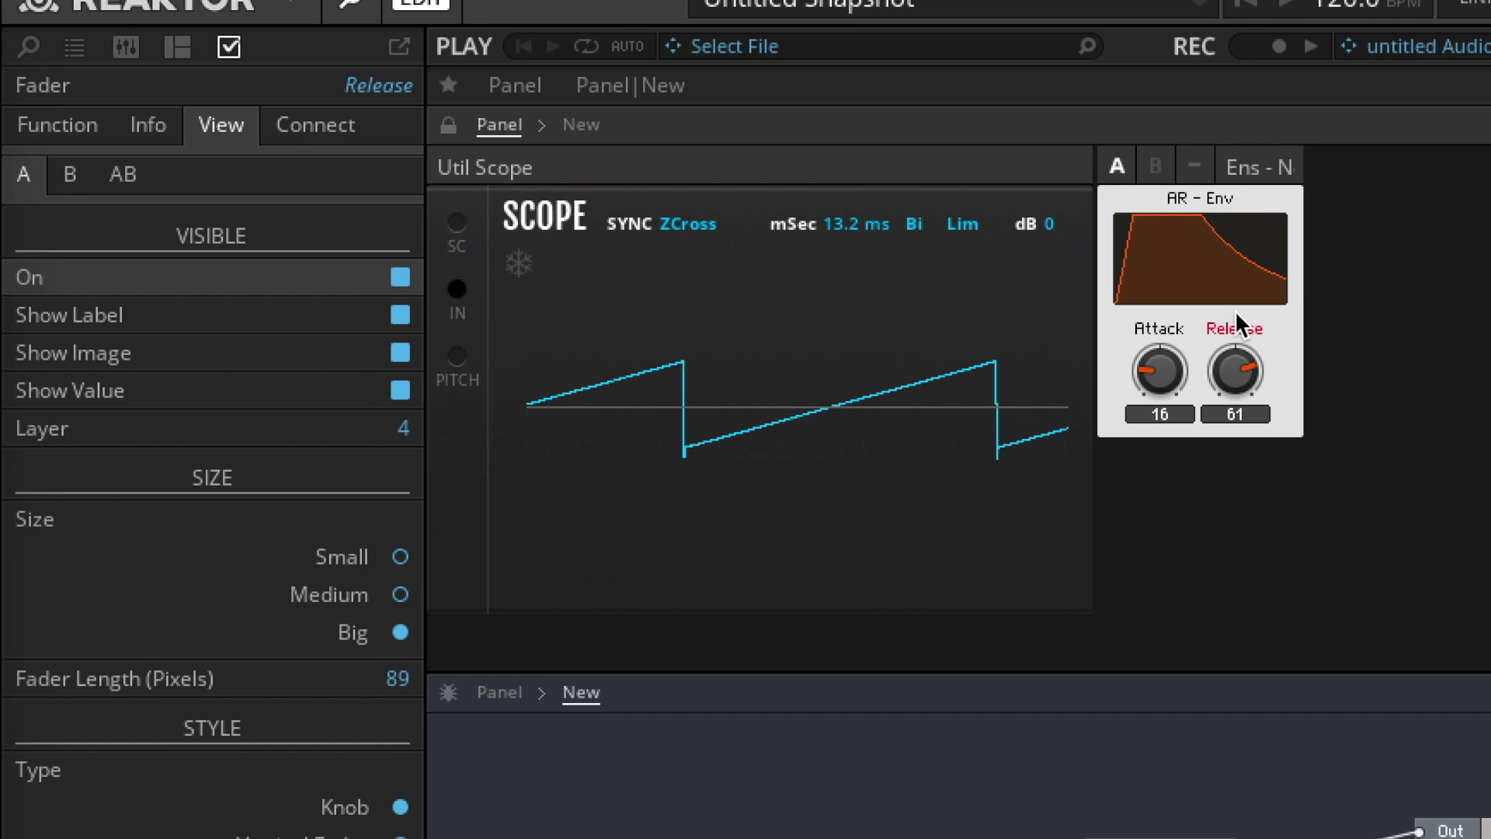
drag(1235, 367, 1225, 431)
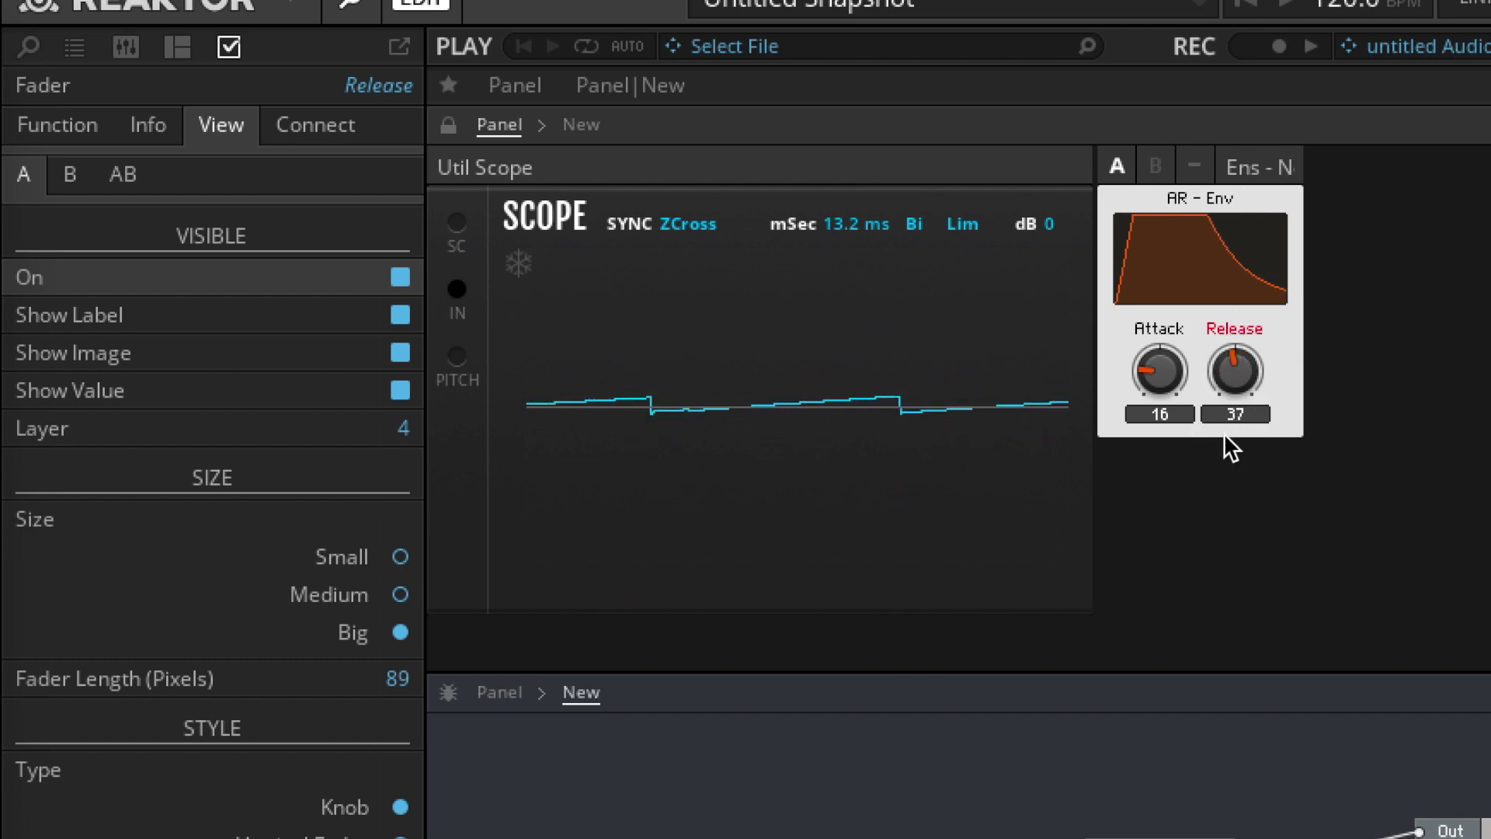
drag(1168, 380, 1173, 340)
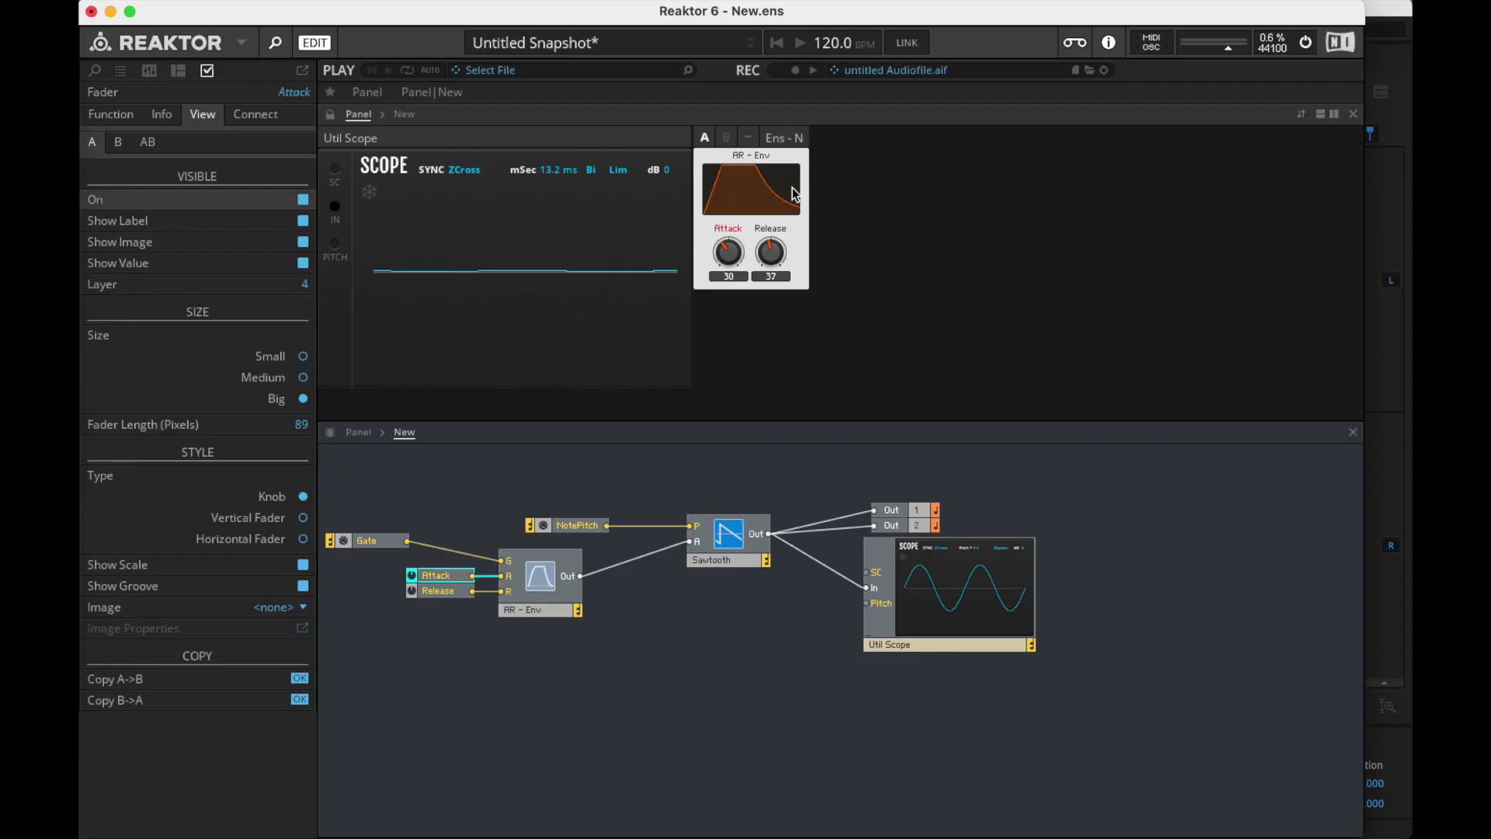
- Delete the AR envelope module together with its Attack and Release controls
drag(582, 703, 439, 561)
key(Delete)
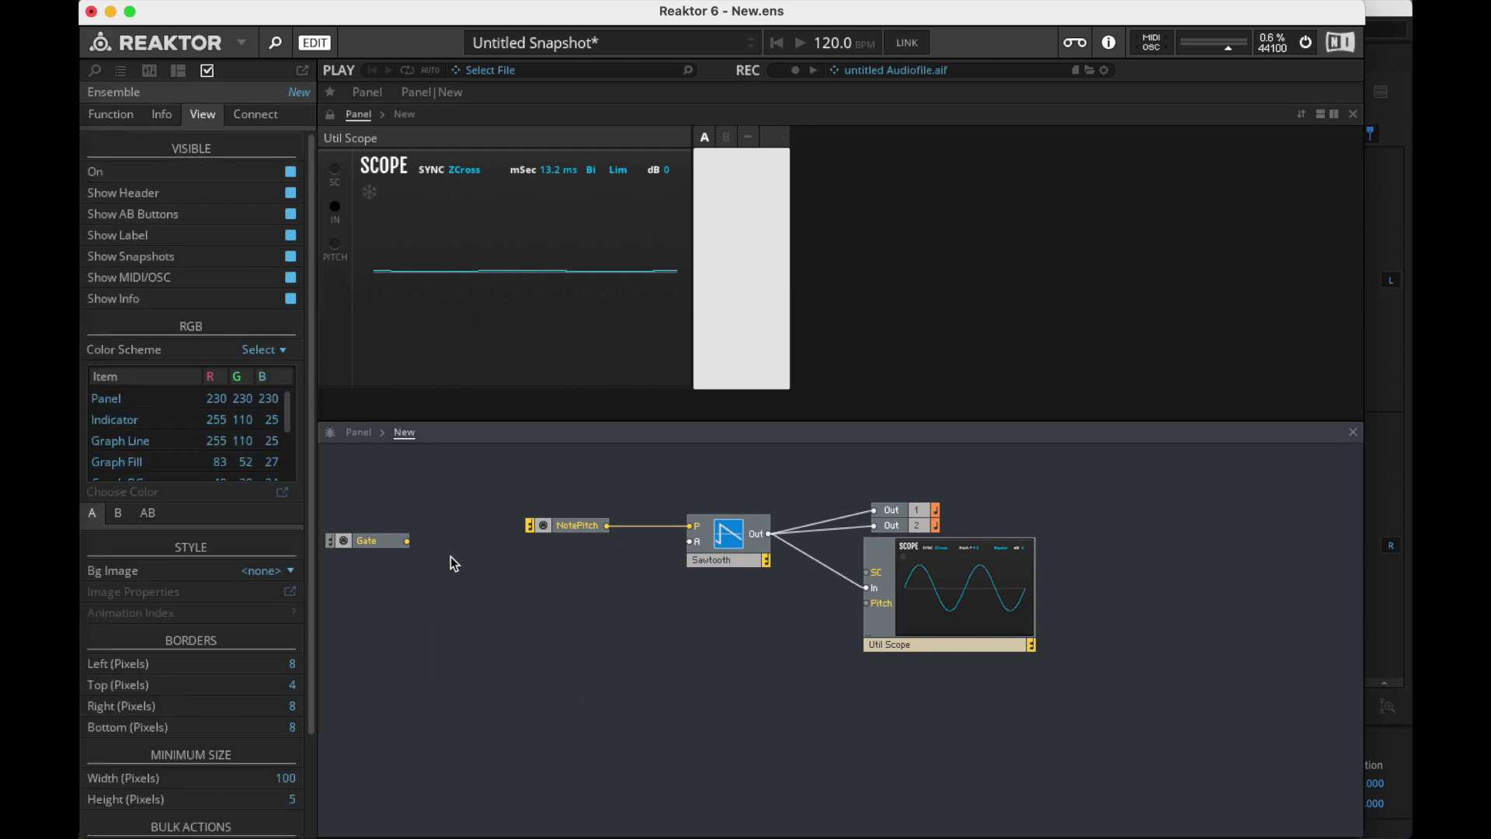
- Add a built-in AD envelope, wiring Gate to its Trig input and its output to the Sawtooth's A input
right_click(466, 559)
mouse_move(525, 569)
mouse_move(696, 680)
click(827, 588)
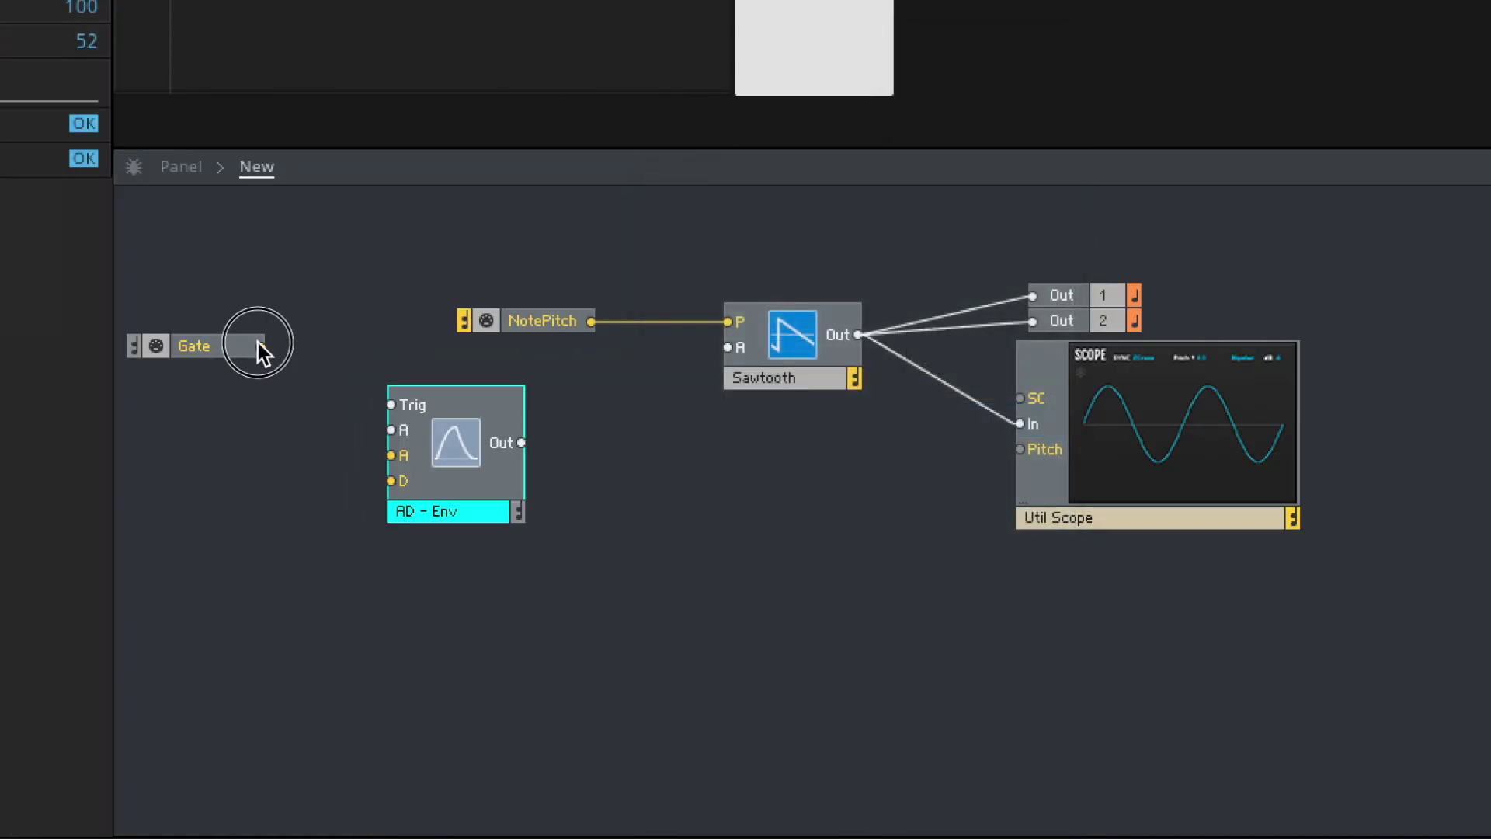
drag(371, 384, 390, 405)
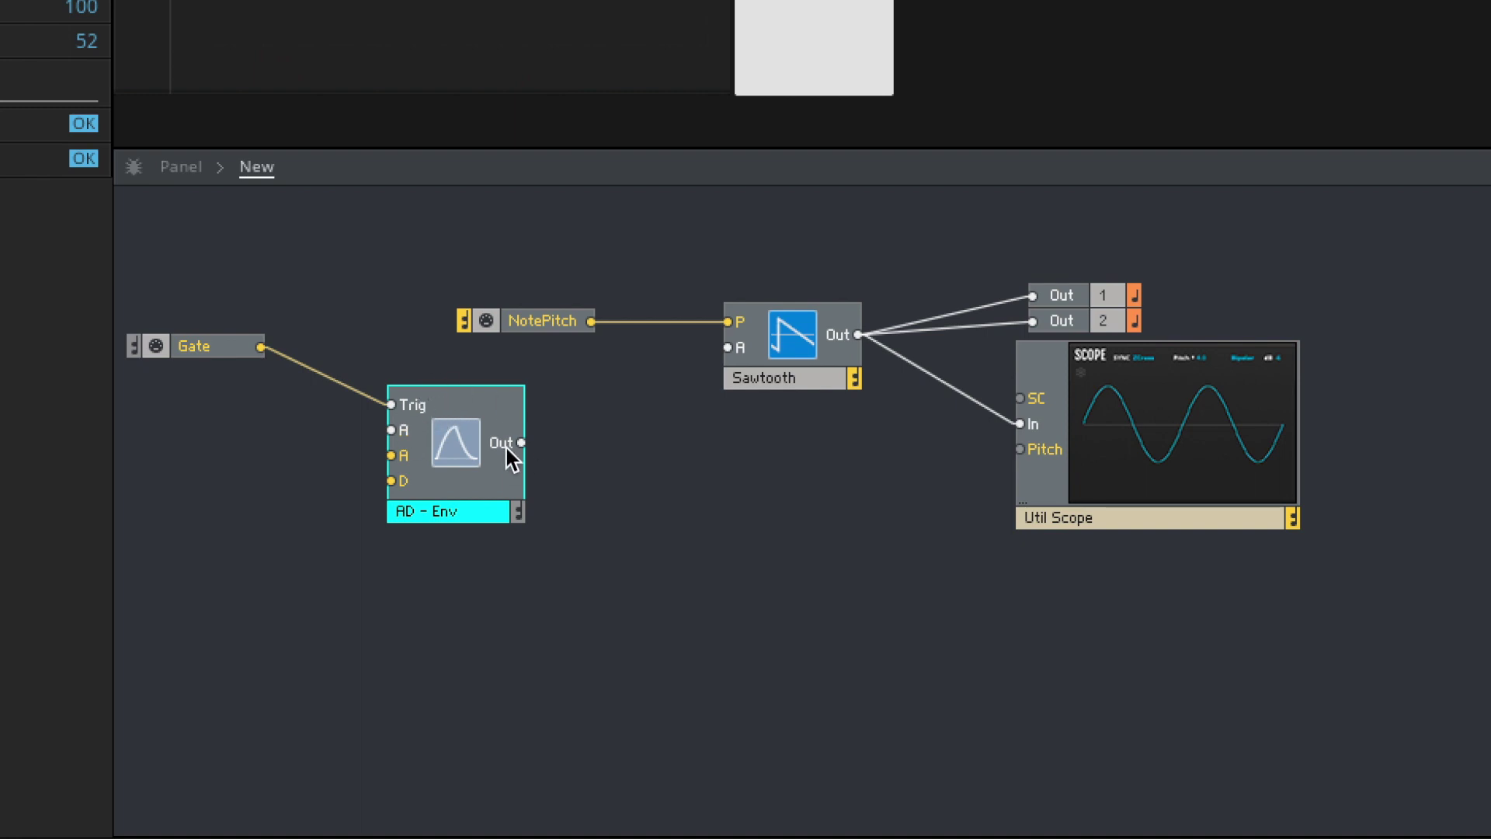
drag(519, 443, 728, 348)
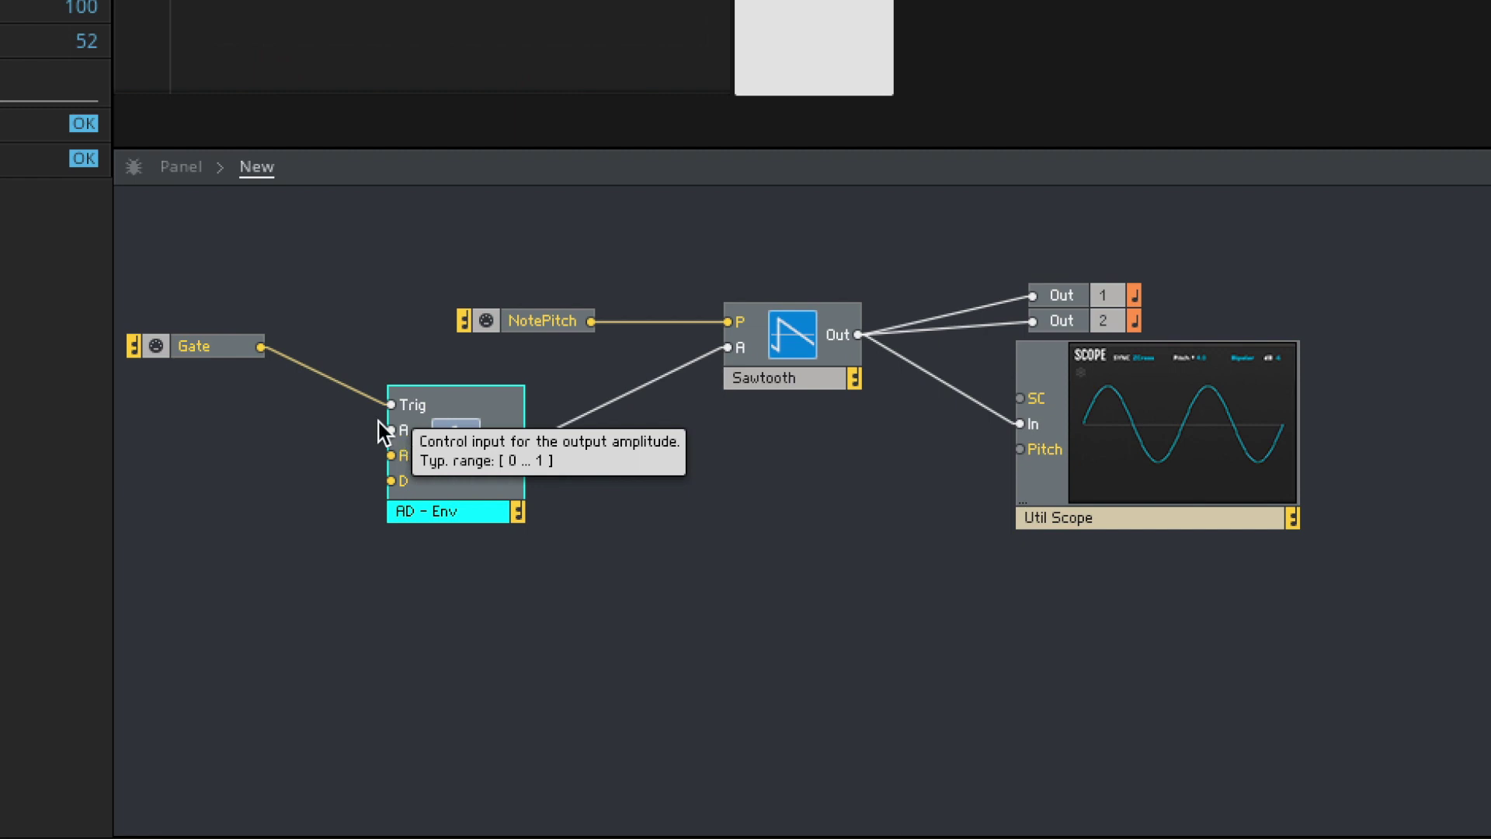
- Connect Gate also to the AD envelope's amplitude input and move Gate level with the Trig input
drag(261, 347, 391, 428)
click(216, 347)
drag(216, 347, 240, 403)
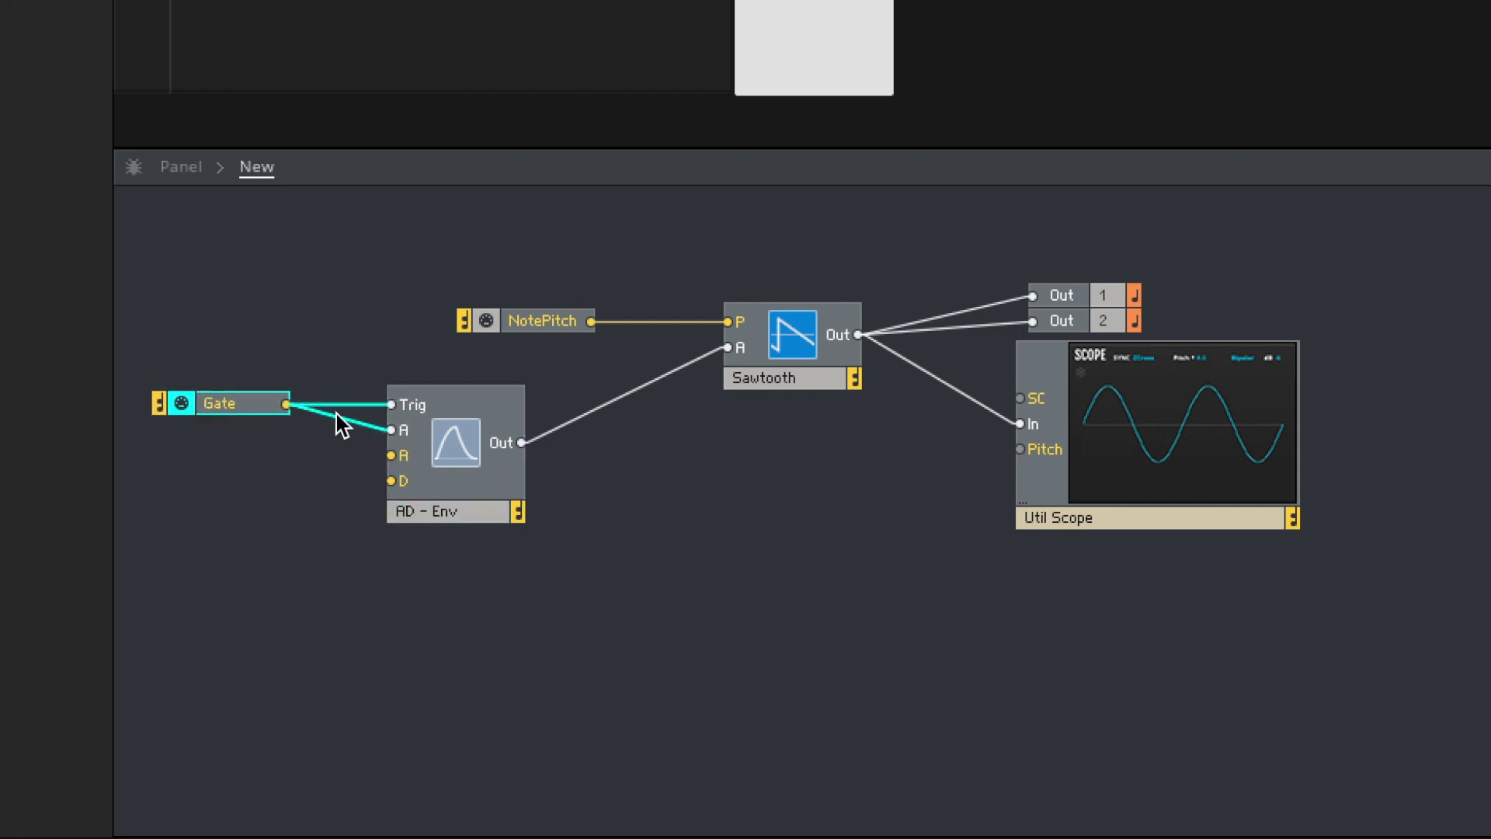
click(279, 477)
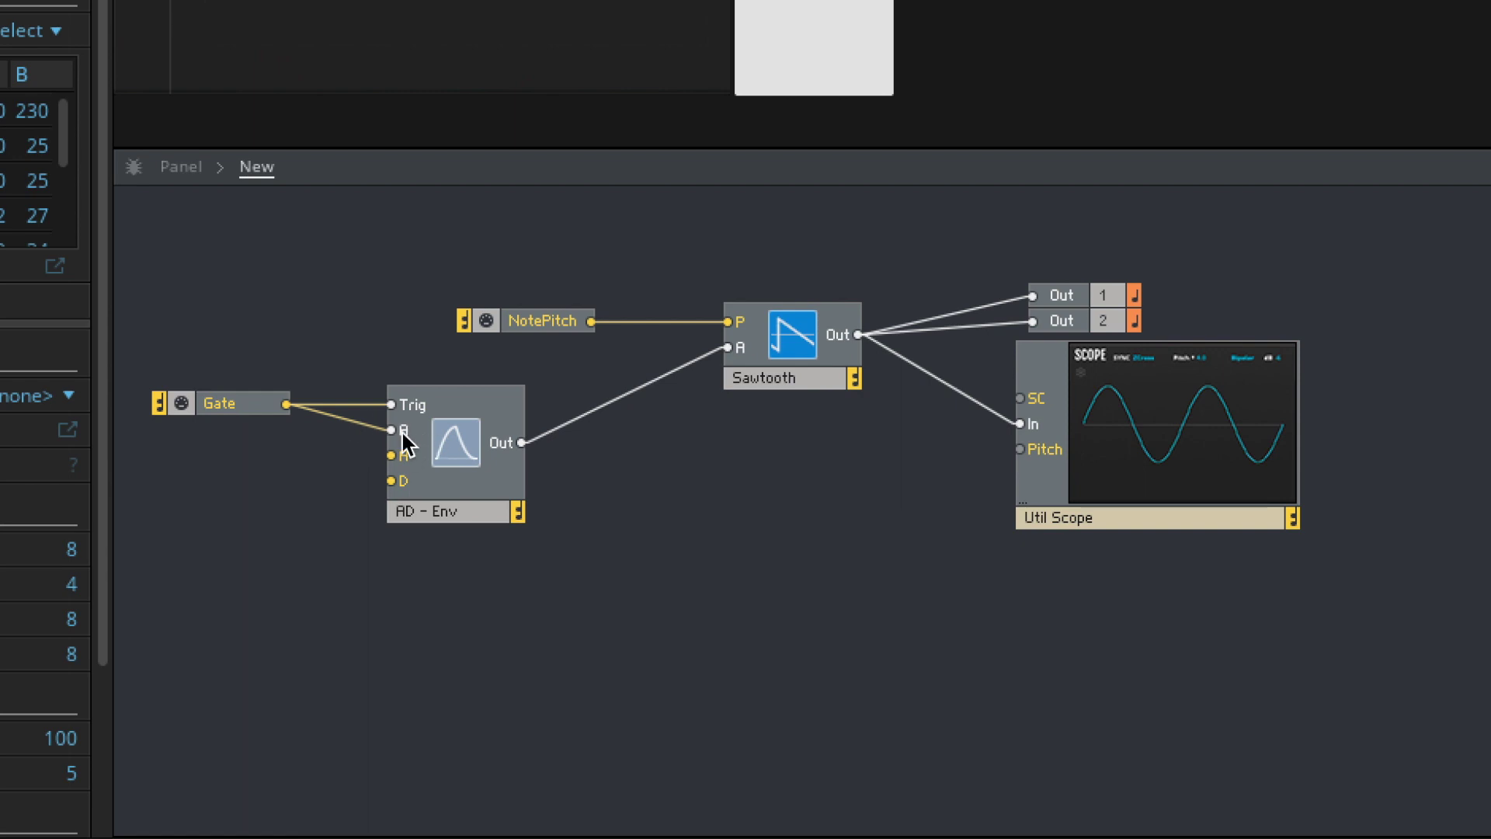
- Create Attack and Decay controls on the AD envelope's A and D inputs
right_click(404, 455)
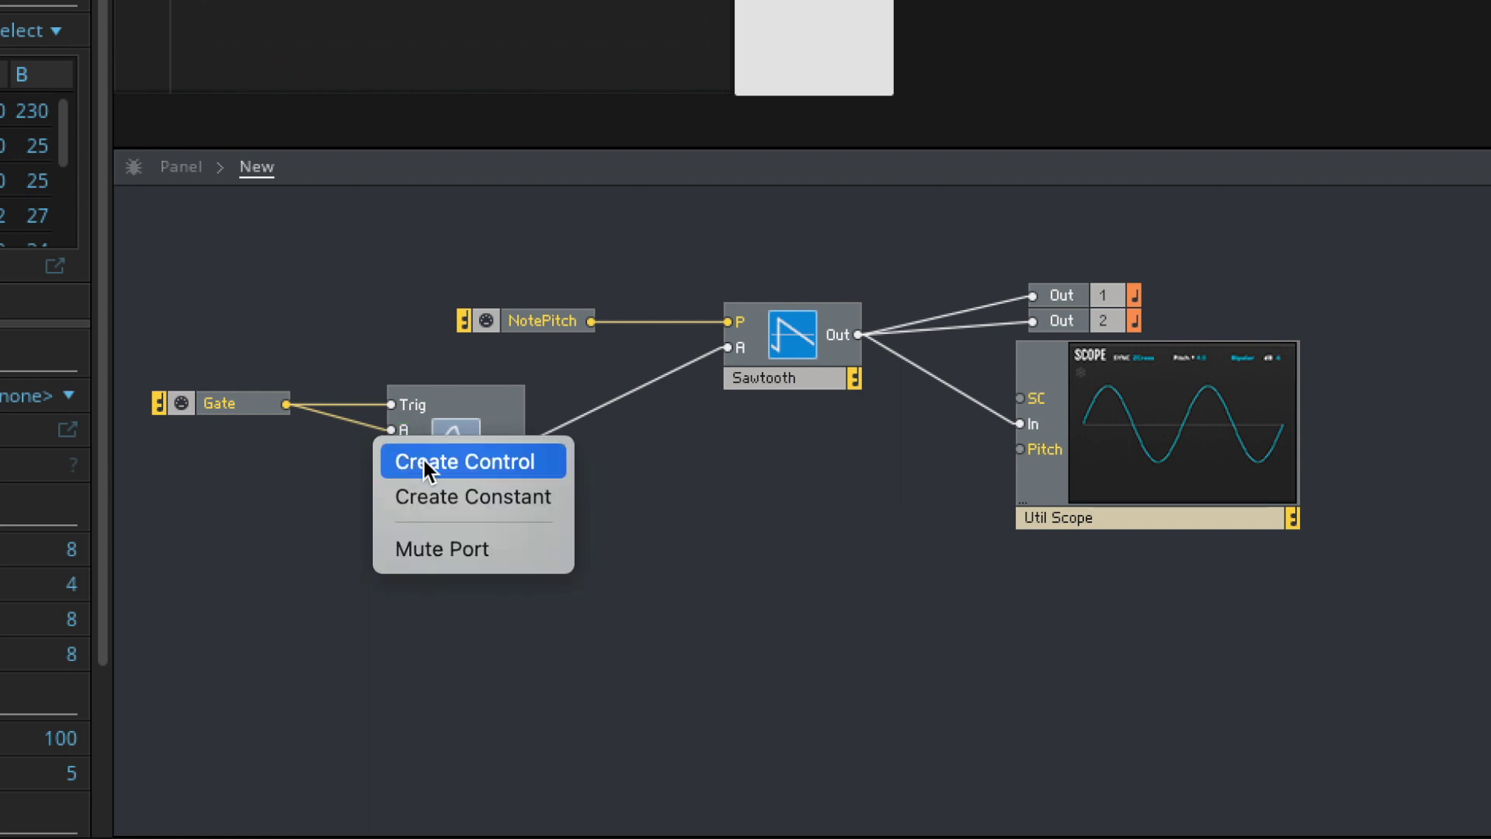
click(423, 459)
right_click(405, 486)
click(423, 490)
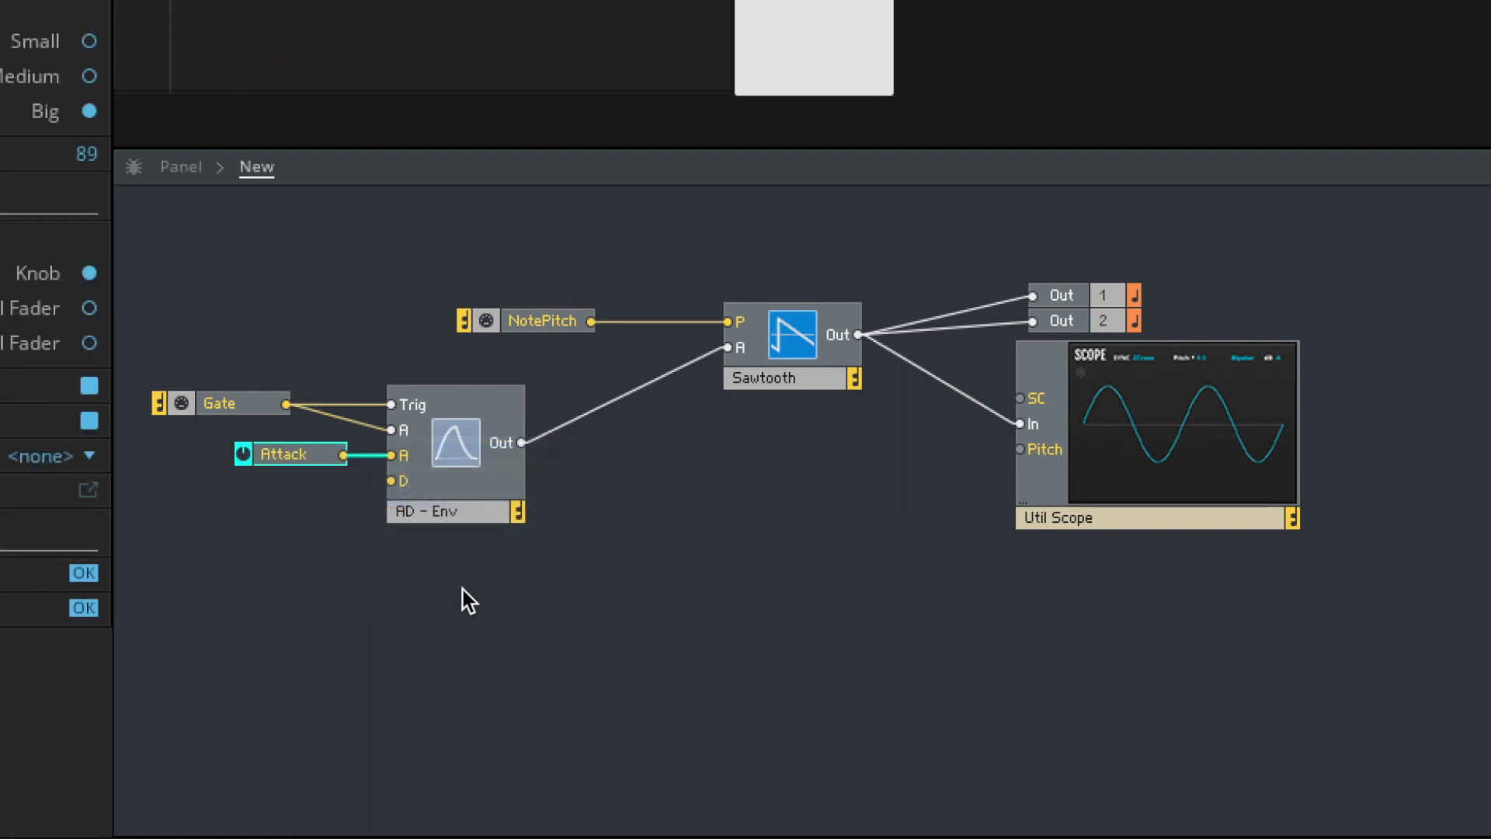
- Show the AD envelope on the panel, arrange the Attack and Decay knobs side by side under its graph, and lock the panel
click(464, 518)
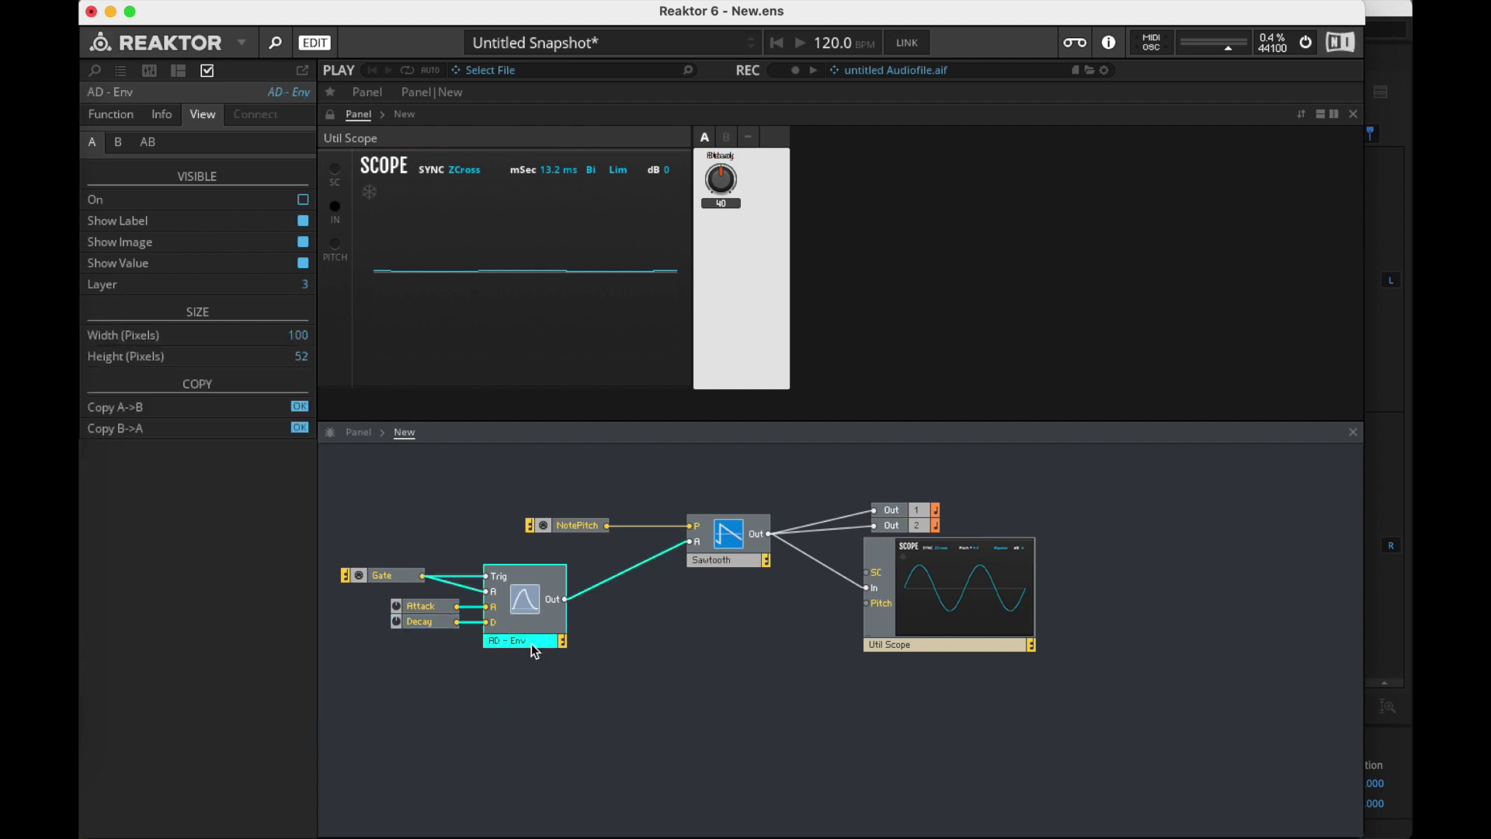
click(301, 199)
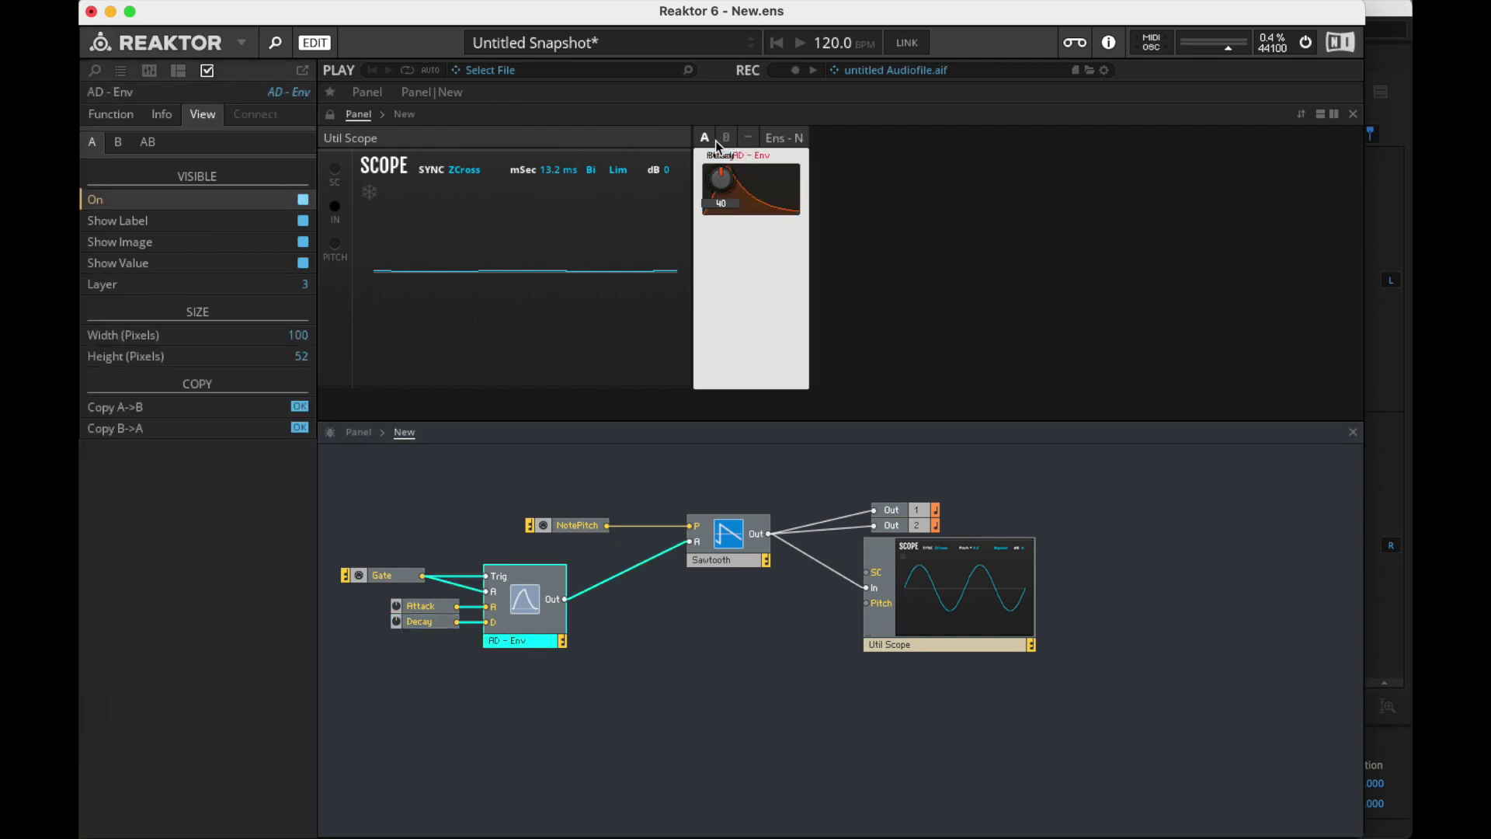
click(329, 118)
drag(755, 196, 787, 250)
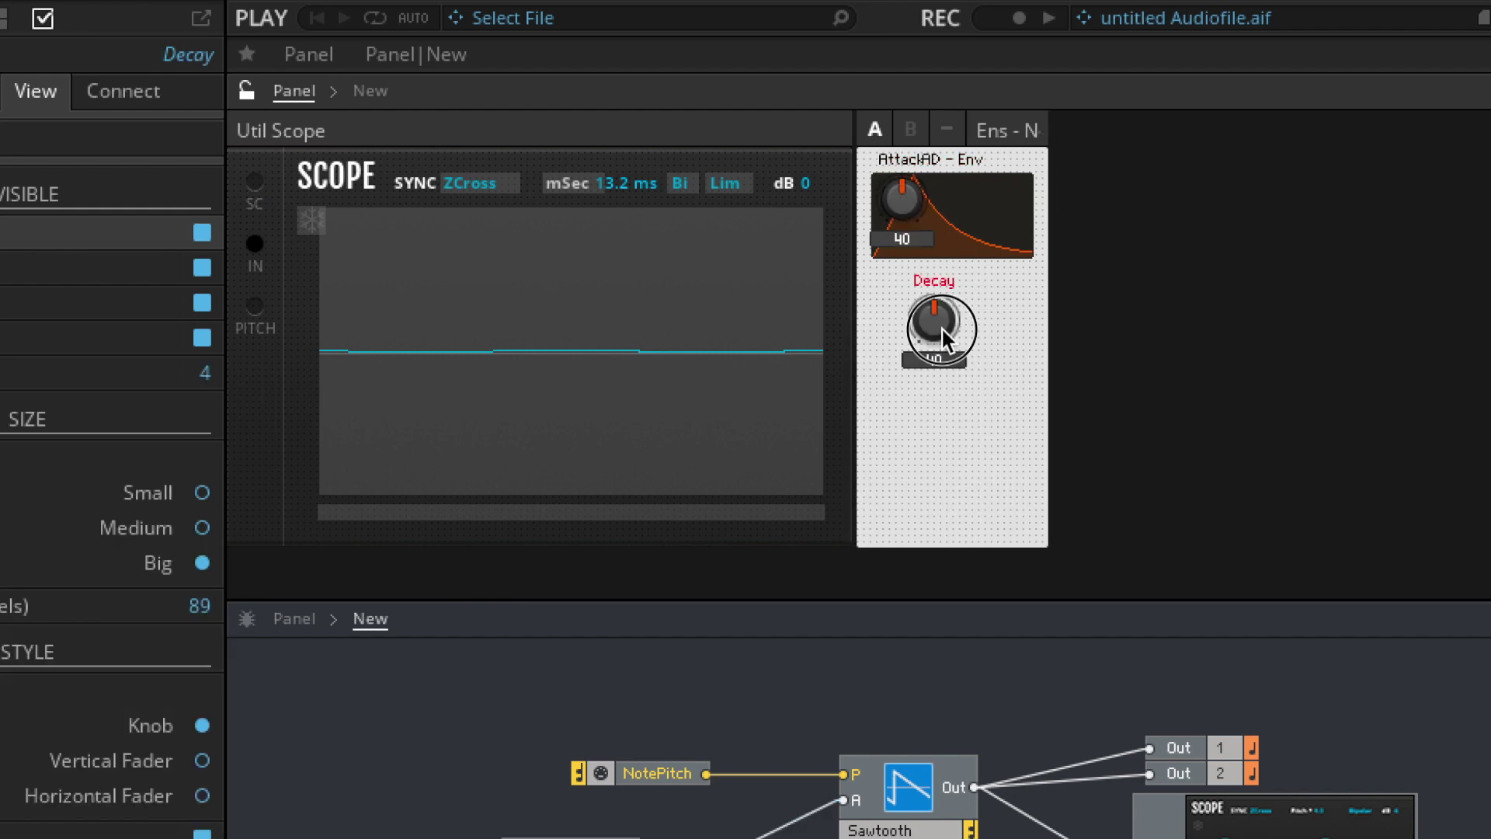
drag(896, 215, 968, 319)
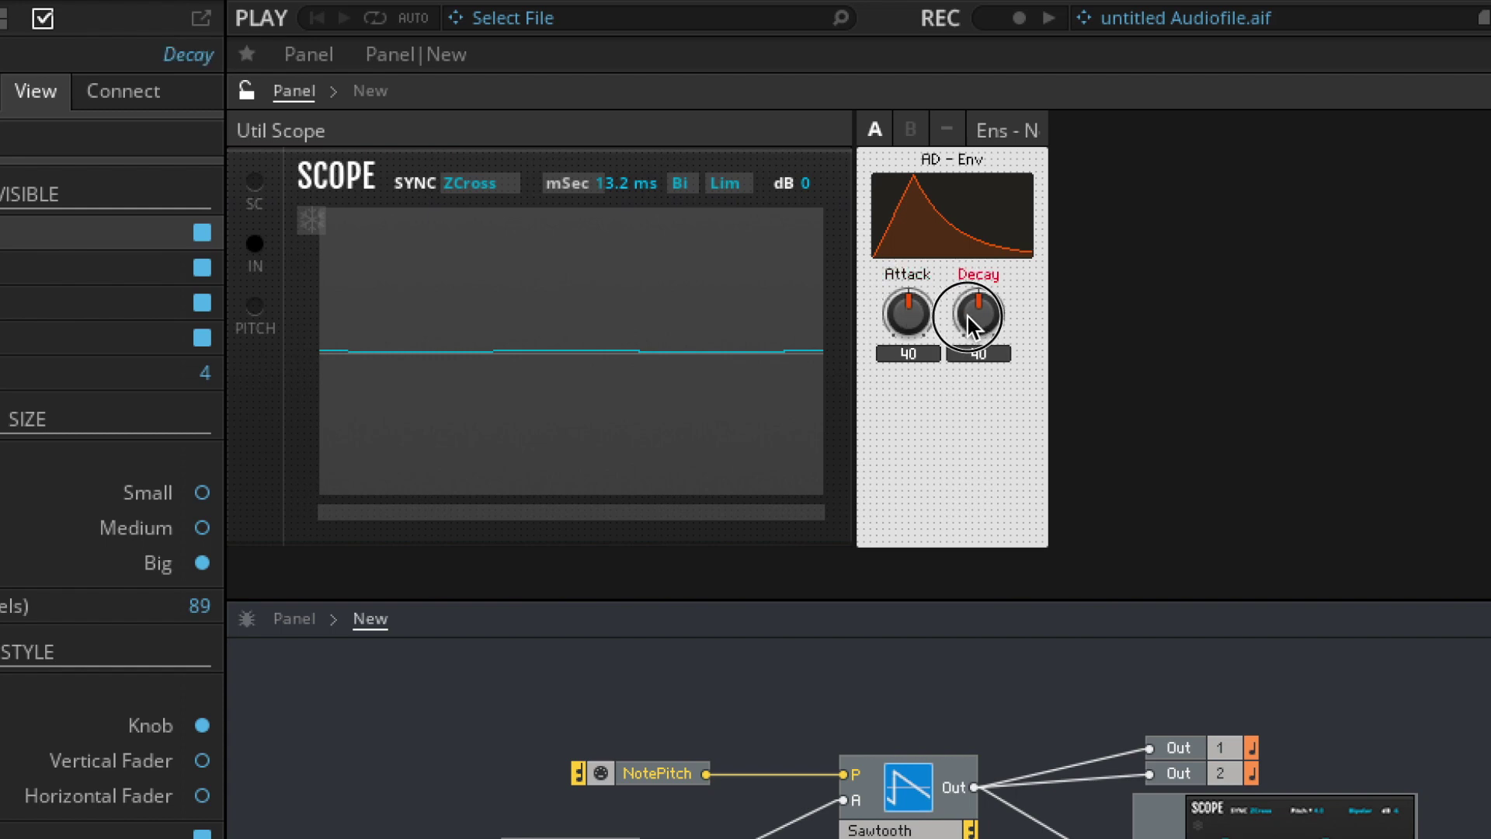
click(245, 90)
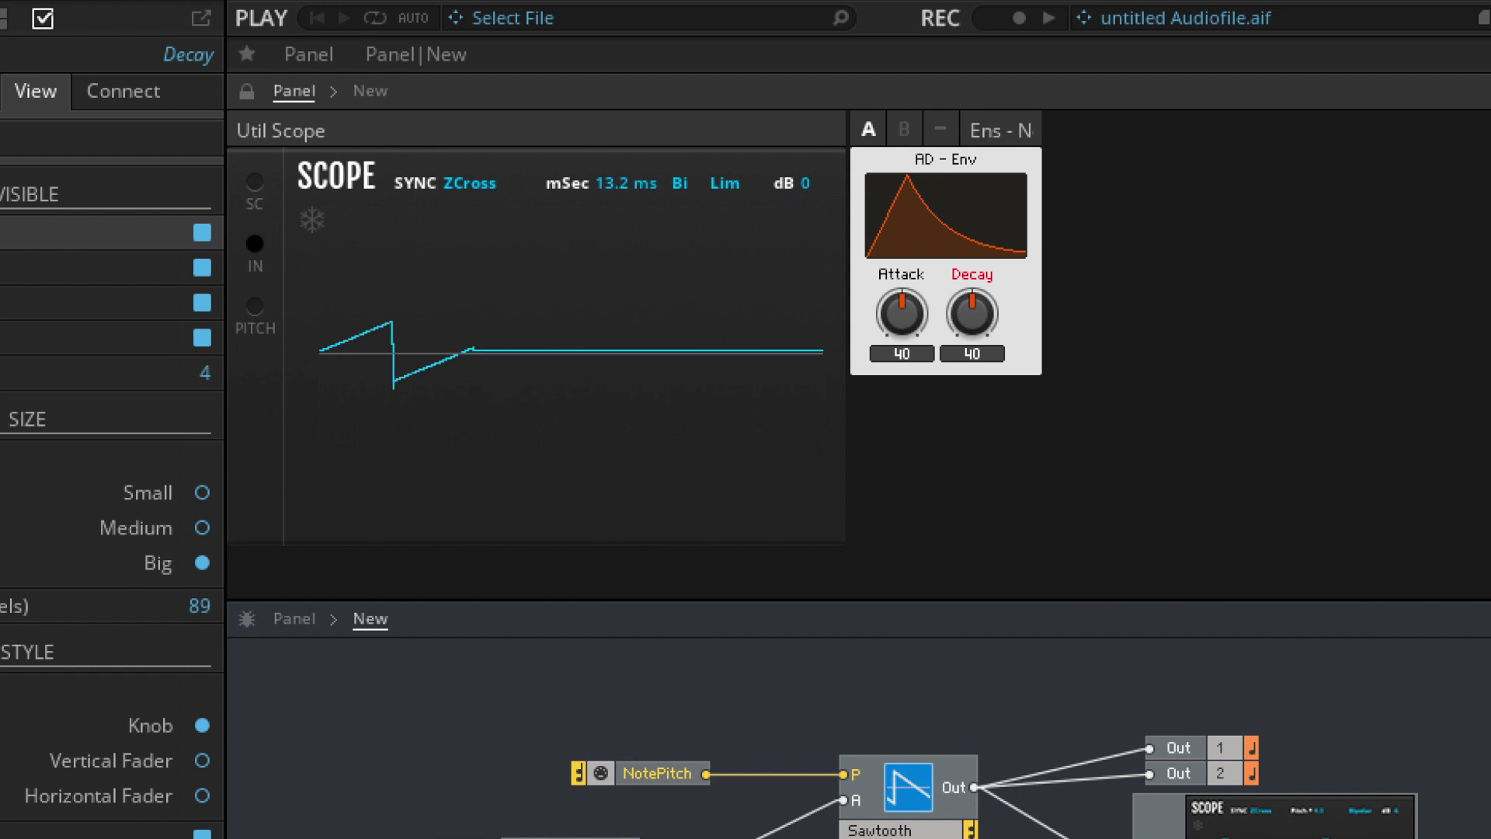
- Try the AD envelope with Decay at 60, then at 52
drag(967, 311, 967, 259)
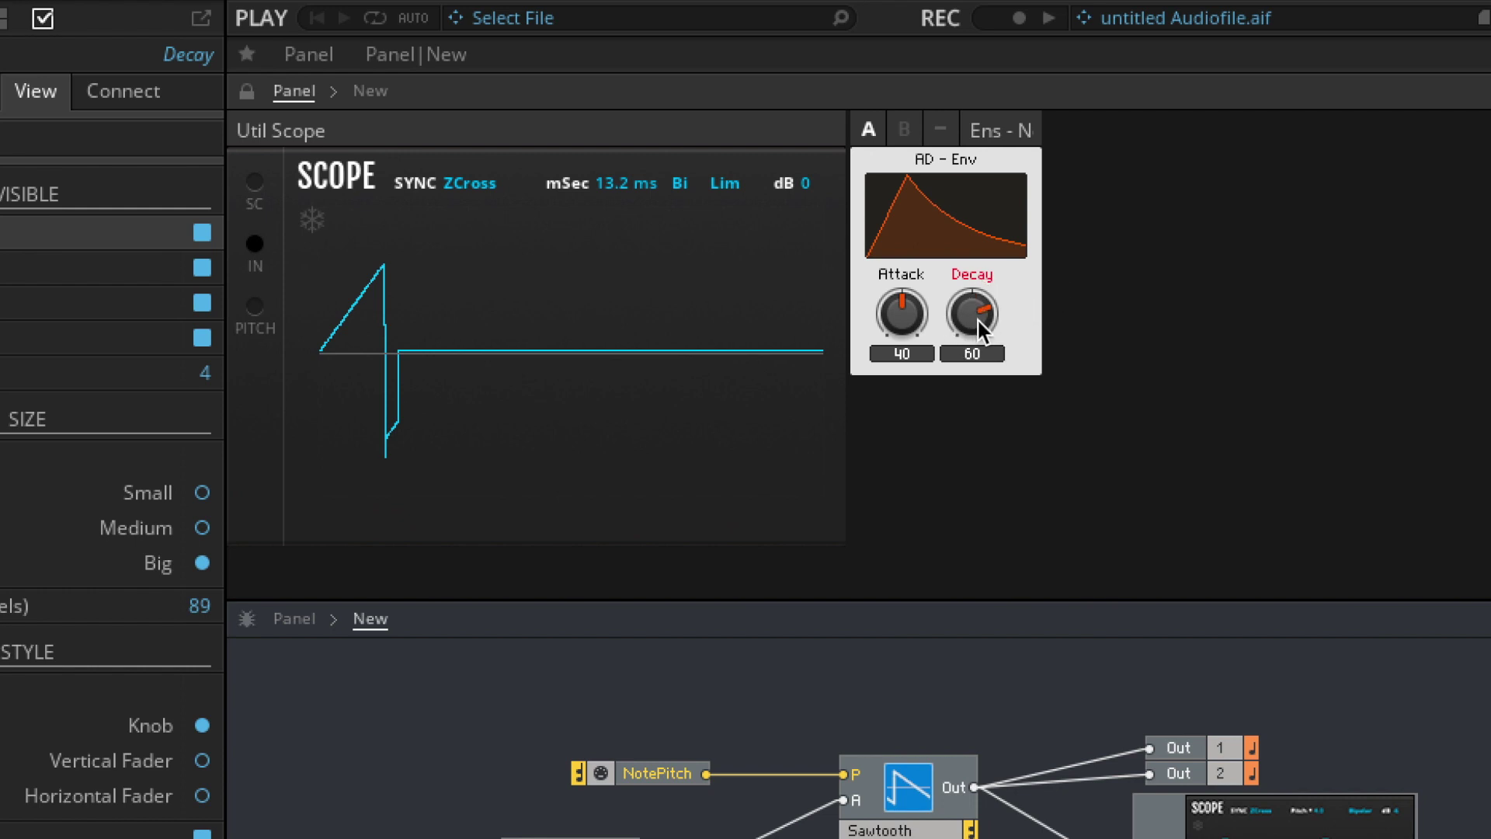
drag(981, 330, 971, 357)
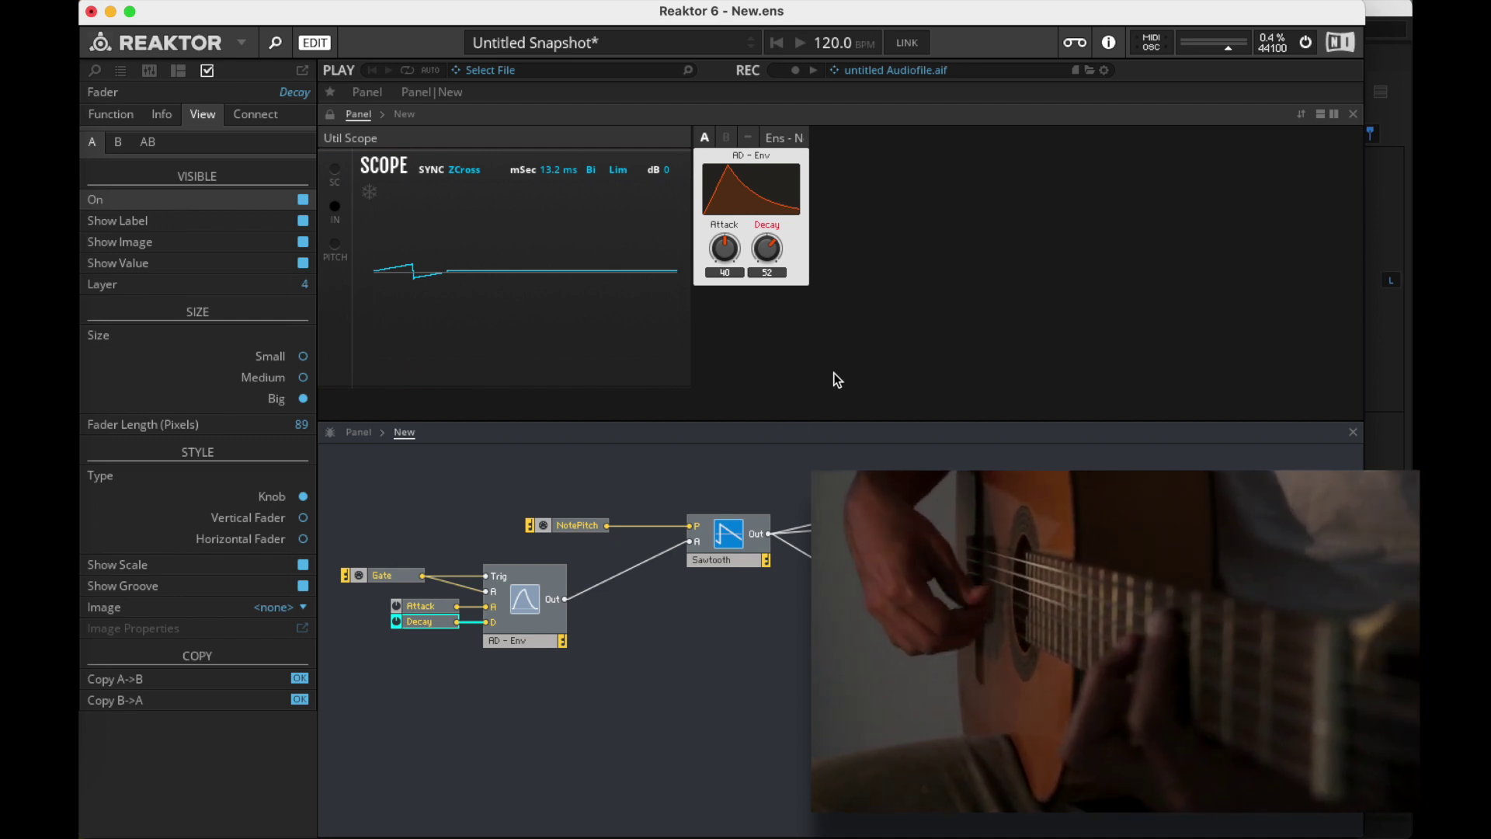
- Delete the AD envelope module together with its Attack and Decay controls
click(459, 691)
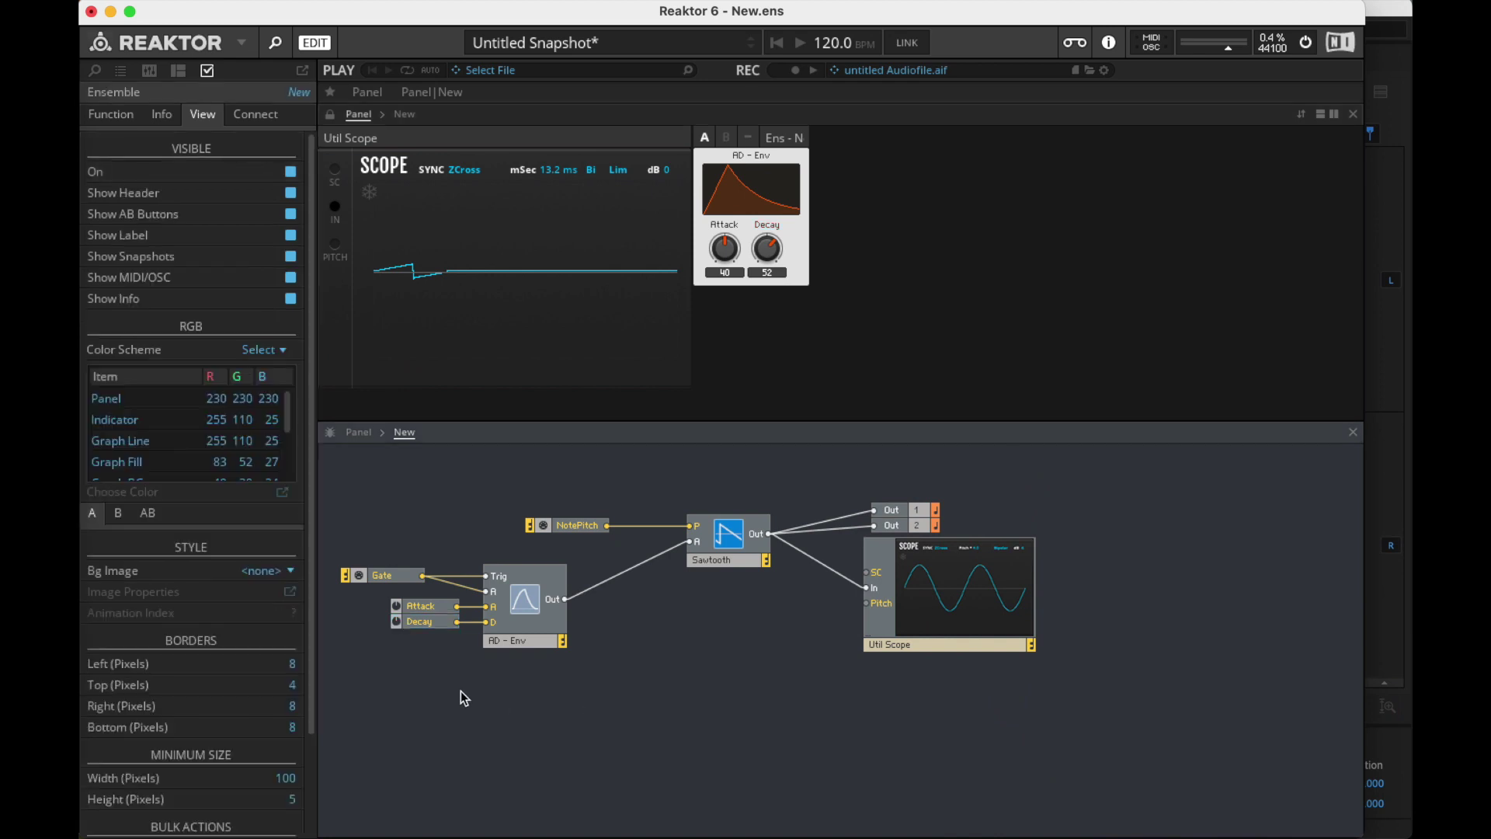
drag(539, 711, 441, 553)
key(Delete)
- Add a built-in ADR envelope and wire Gate to its G input
right_click(472, 595)
mouse_move(472, 598)
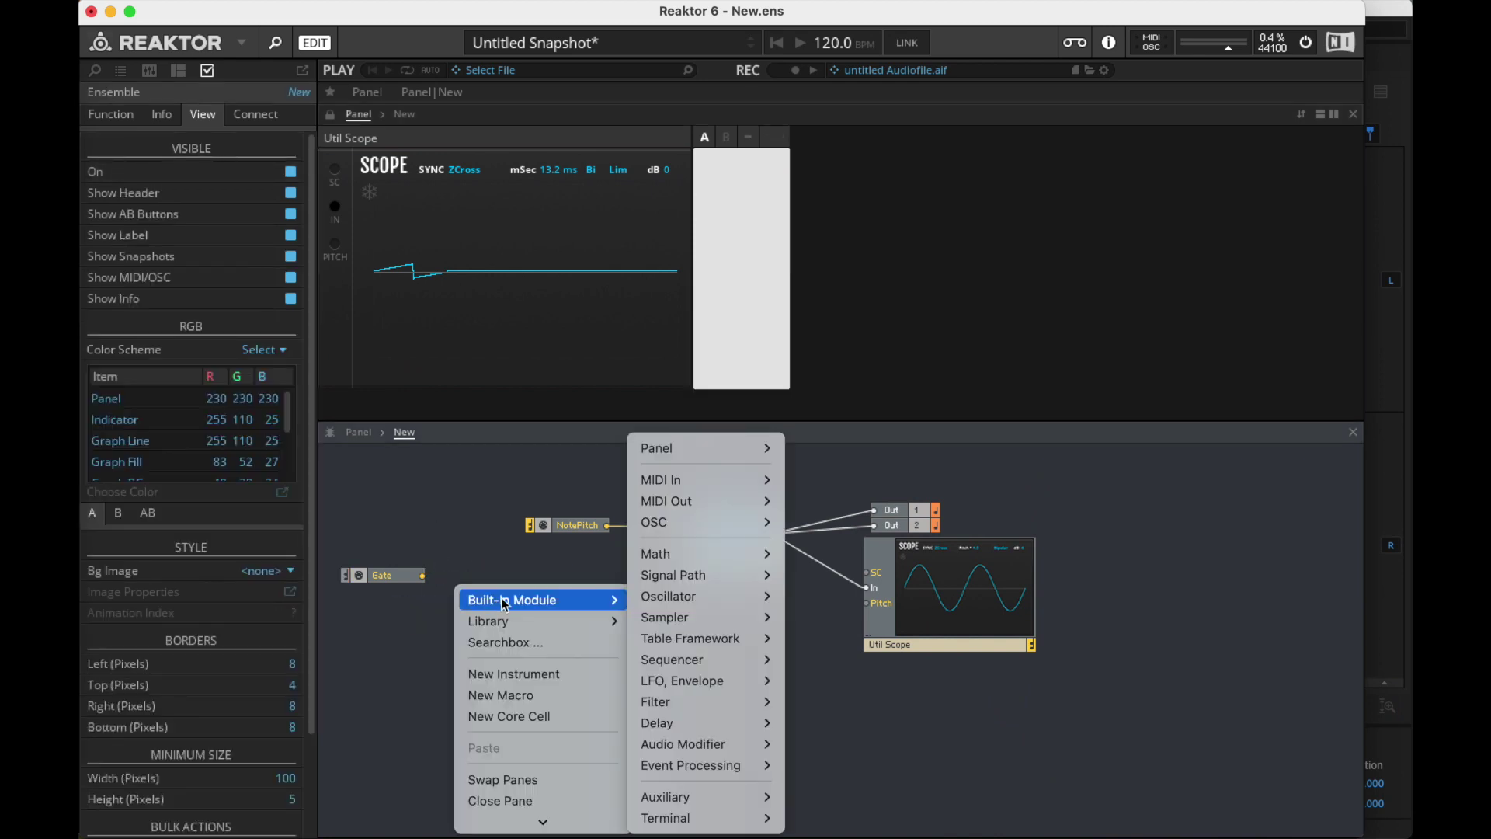
mouse_move(706, 687)
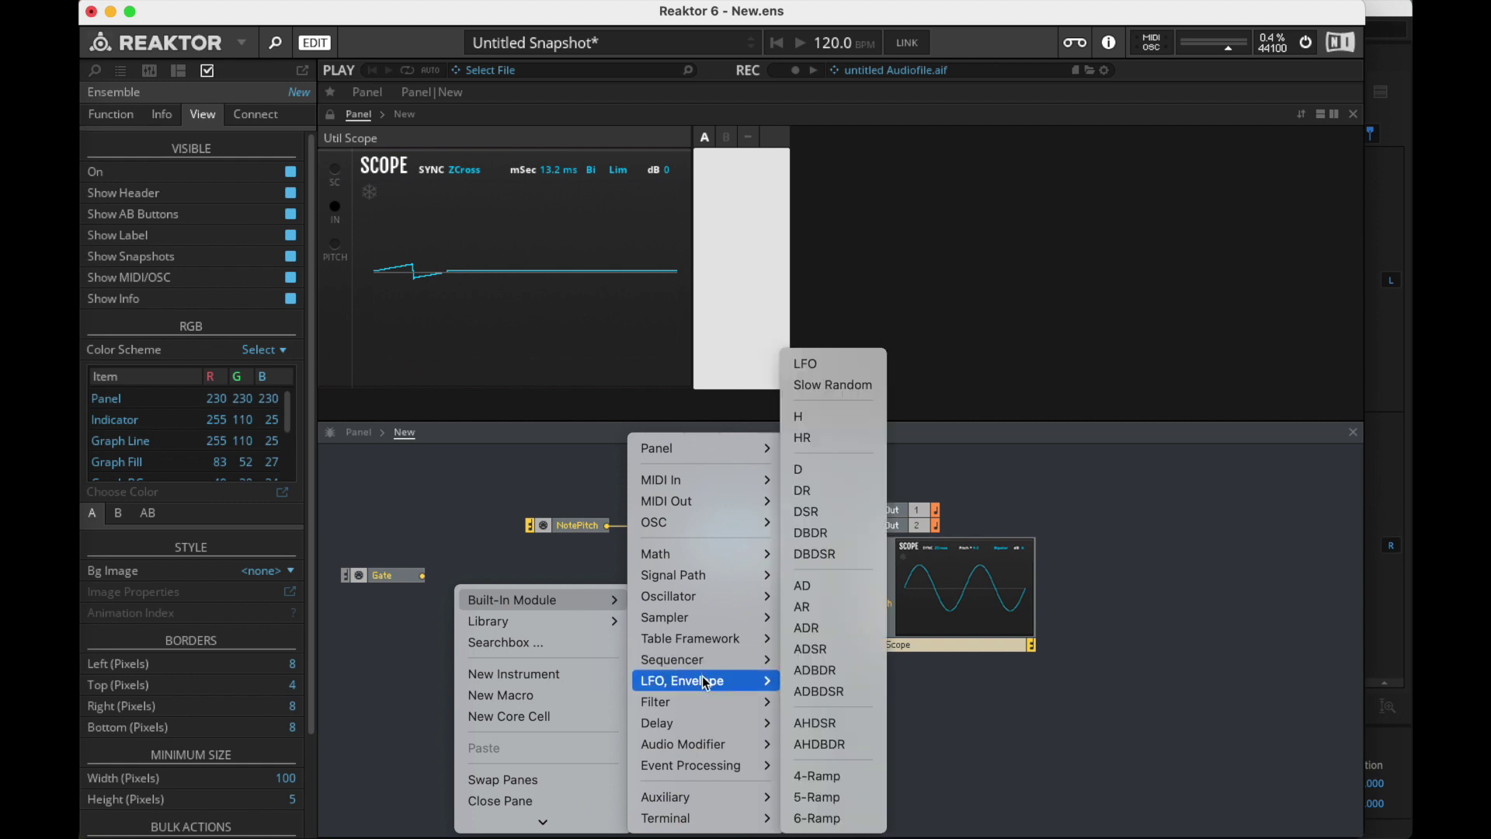
click(837, 629)
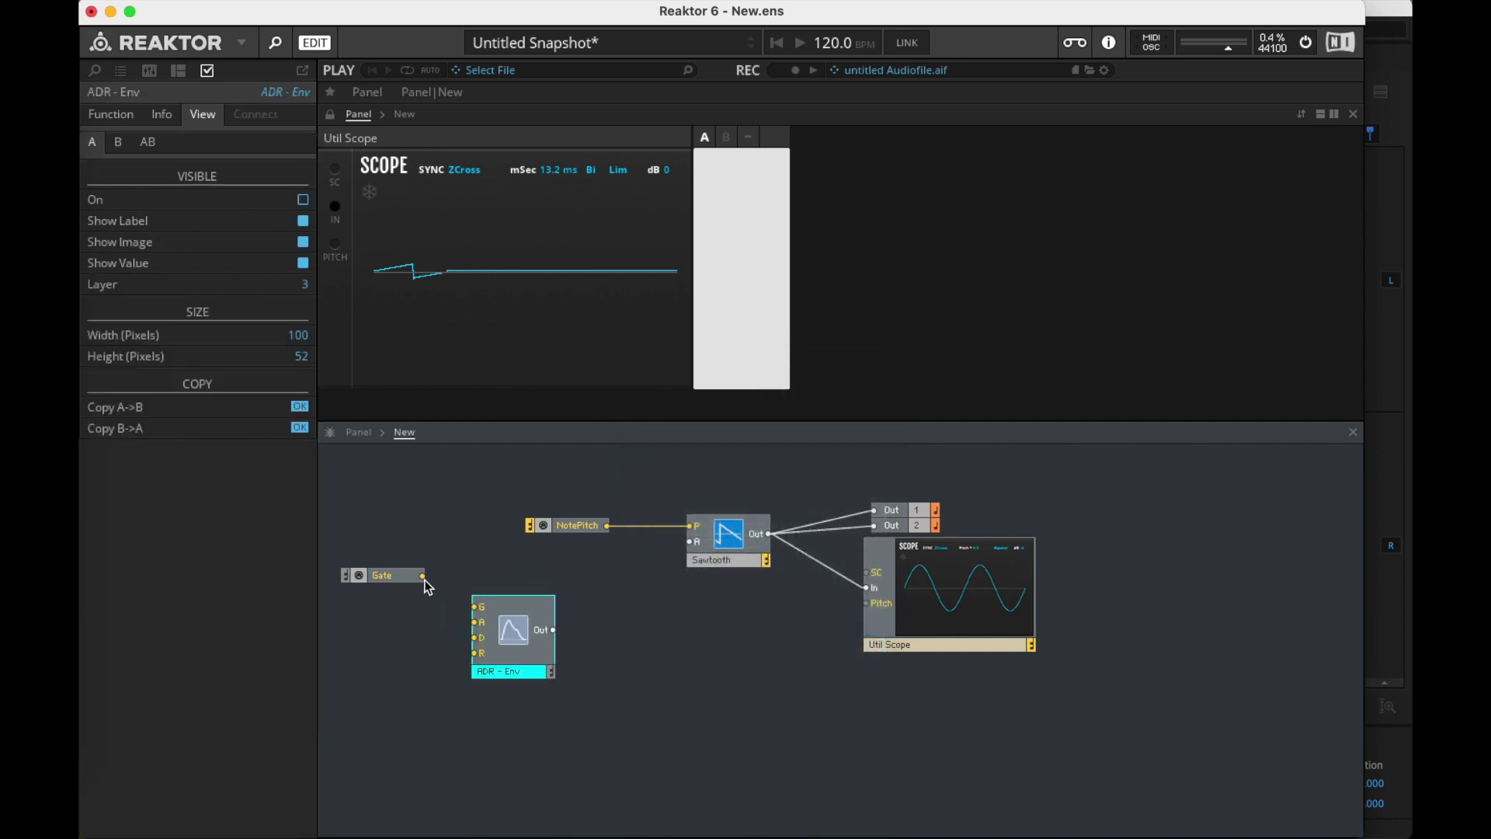
drag(420, 575, 475, 606)
- Create Attack, Decay and Release controls for the ADR envelope and wire its output to the Sawtooth's A input
right_click(474, 621)
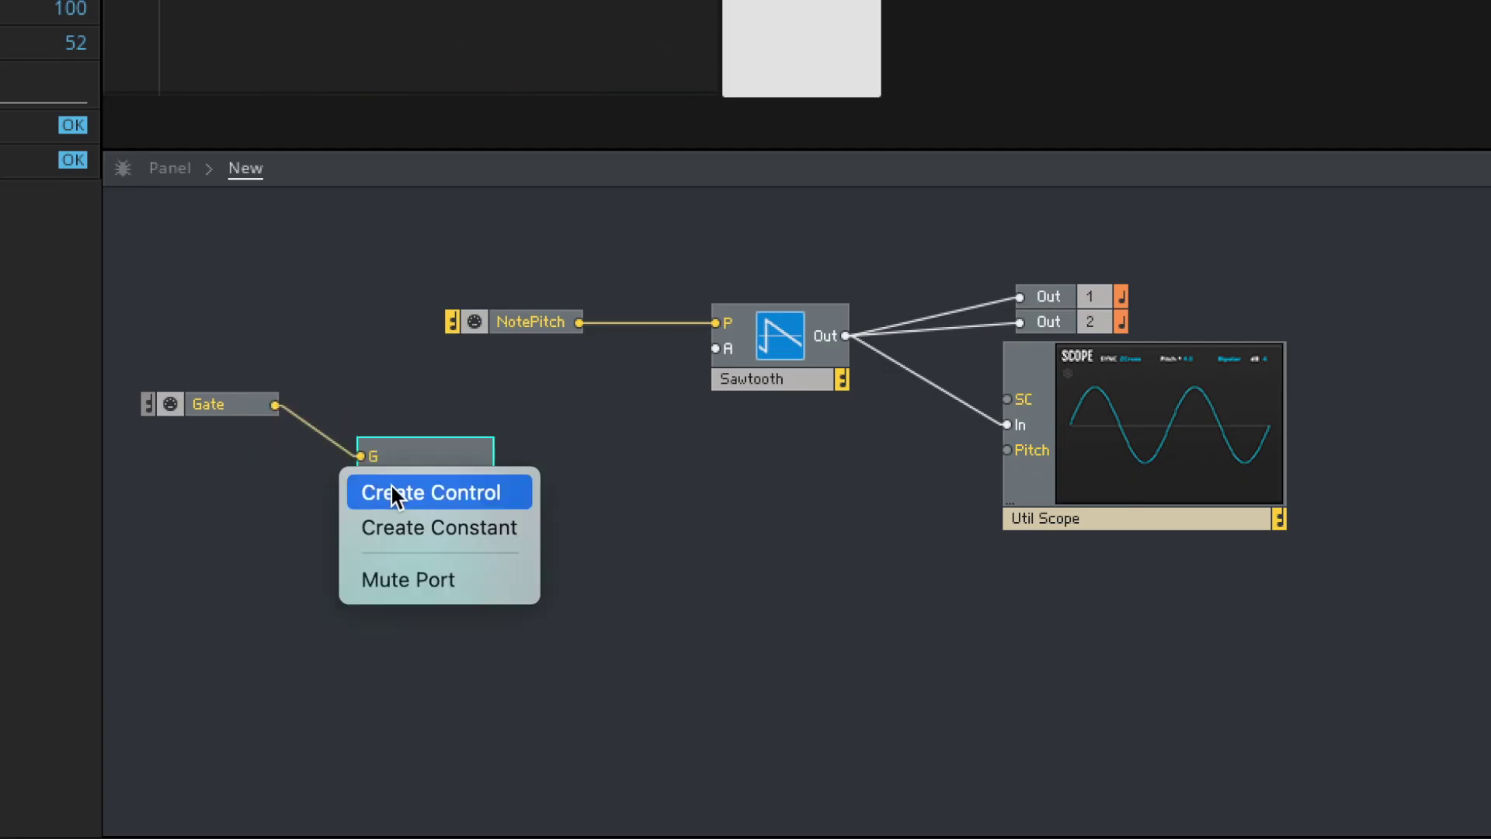
click(492, 624)
right_click(376, 508)
click(383, 516)
right_click(376, 534)
click(380, 543)
drag(491, 494, 726, 348)
- Show the ADR envelope on the panel, line up the Attack, Decay and Release knobs under its graph, and lock the panel
click(405, 562)
click(302, 200)
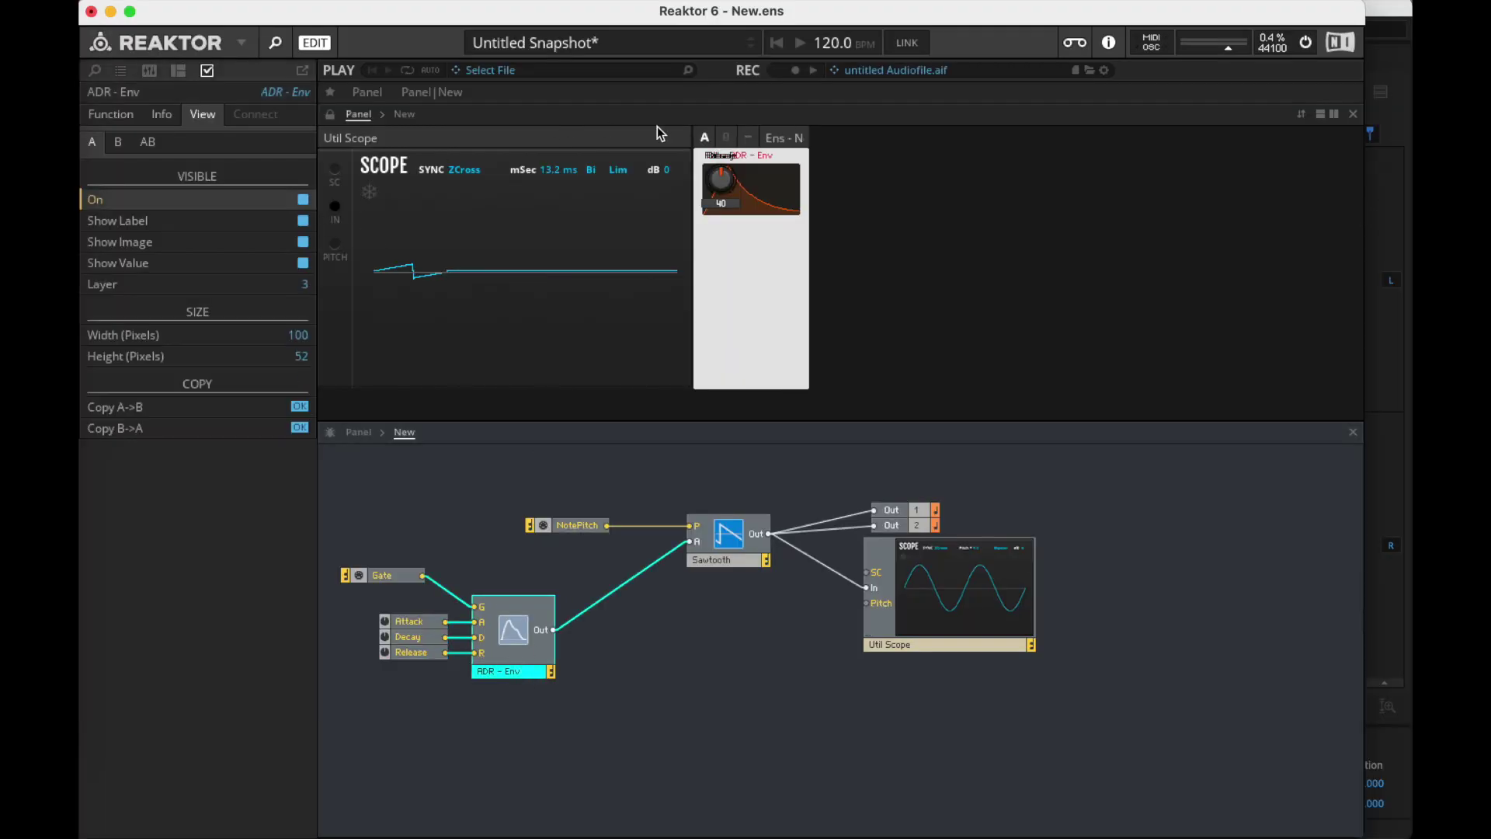
click(330, 114)
drag(728, 202, 717, 264)
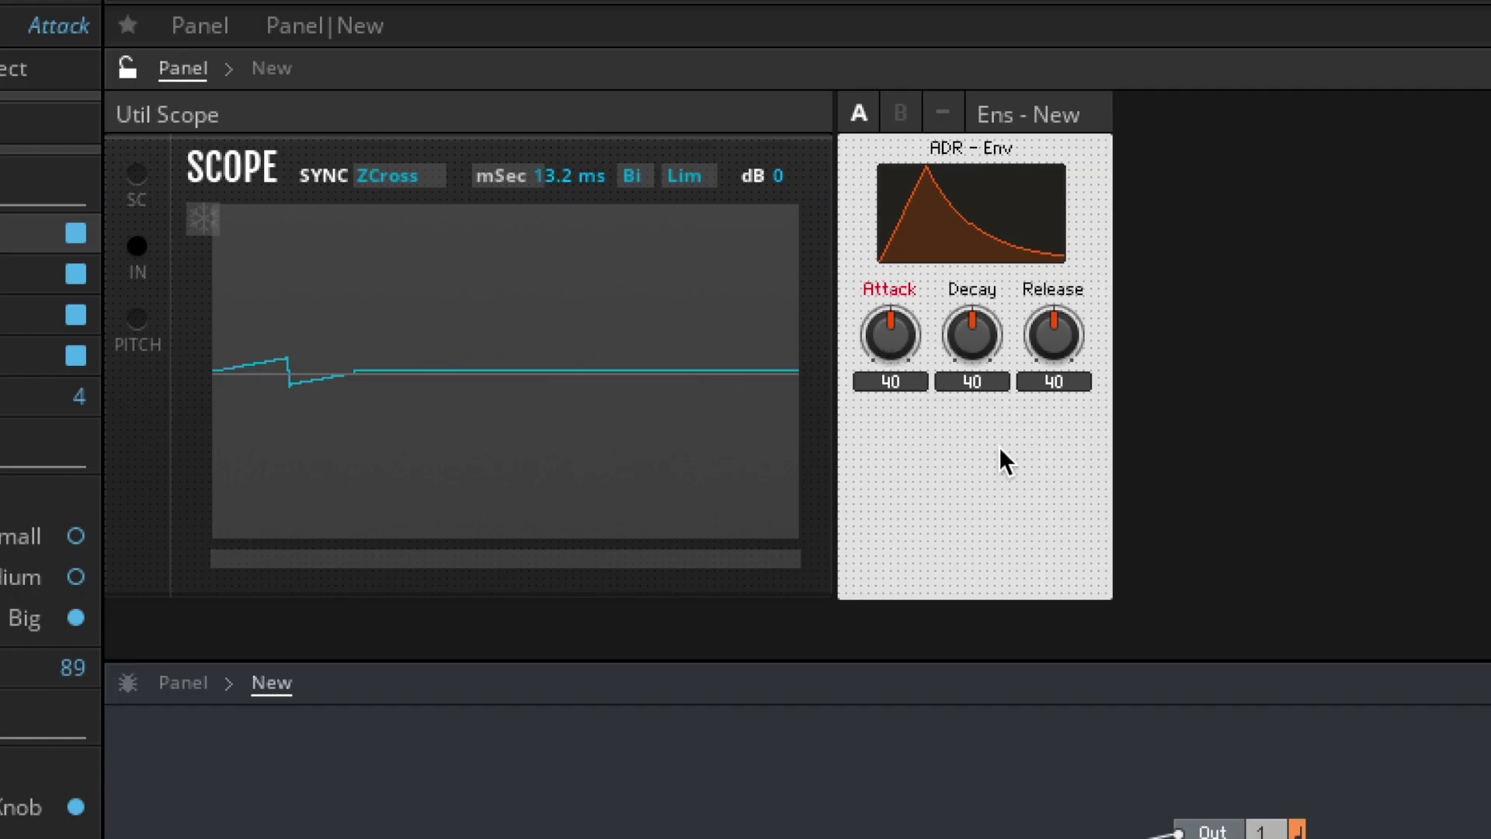
click(778, 326)
click(127, 68)
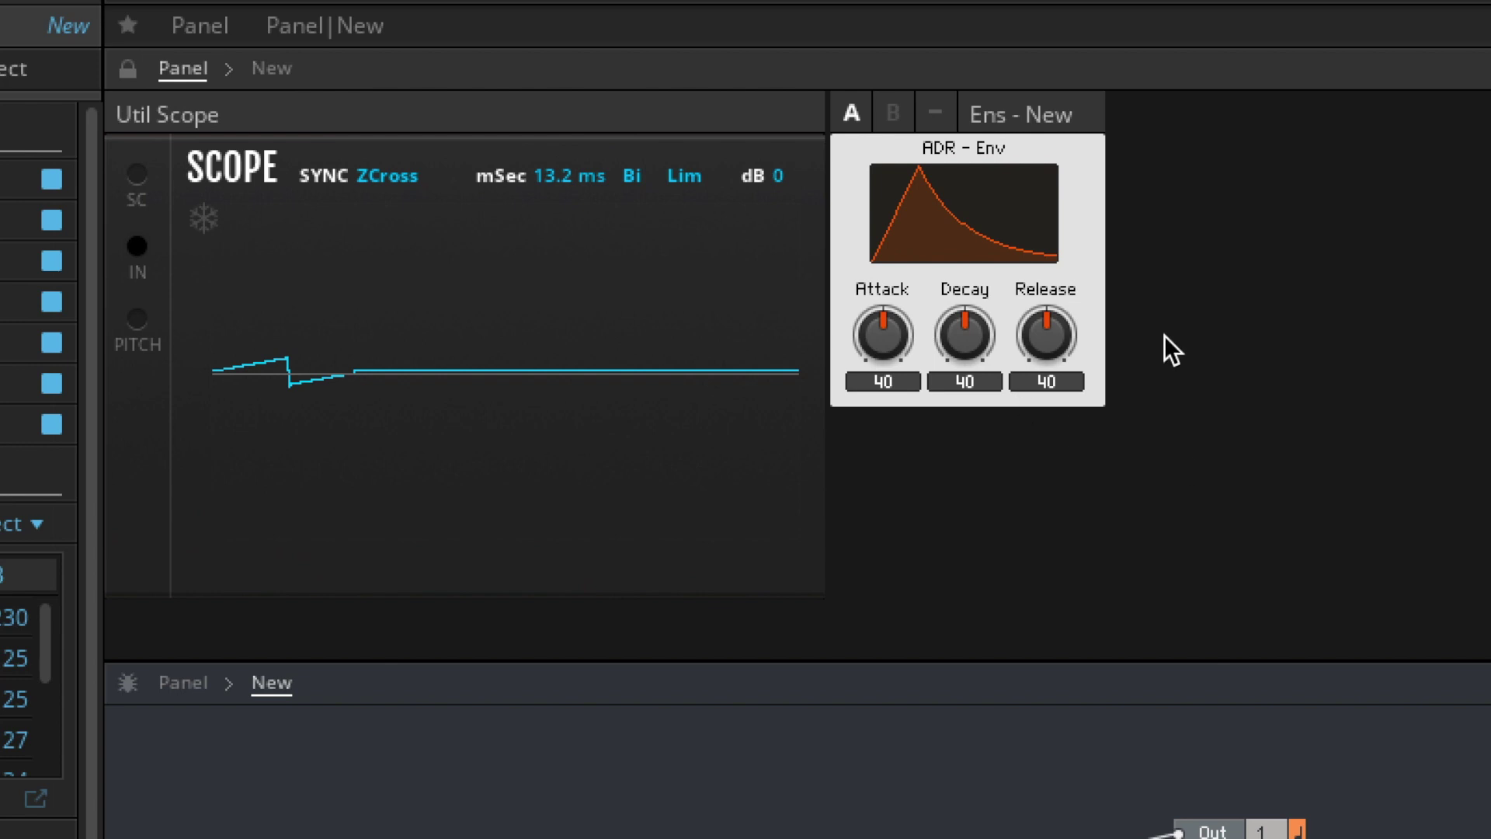
- Try the ADR envelope with Attack at 28 and Decay at 61, moving Release to 35, 6 and finally 34
mouse_move(1029, 337)
mouse_down()
mouse_move(1038, 426)
mouse_move(1026, 346)
mouse_up()
mouse_move(893, 321)
mouse_down()
mouse_move(888, 346)
mouse_move(889, 334)
mouse_up()
mouse_move(964, 341)
mouse_down()
mouse_move(981, 285)
mouse_move(949, 346)
mouse_up()
drag(1059, 332, 981, 284)
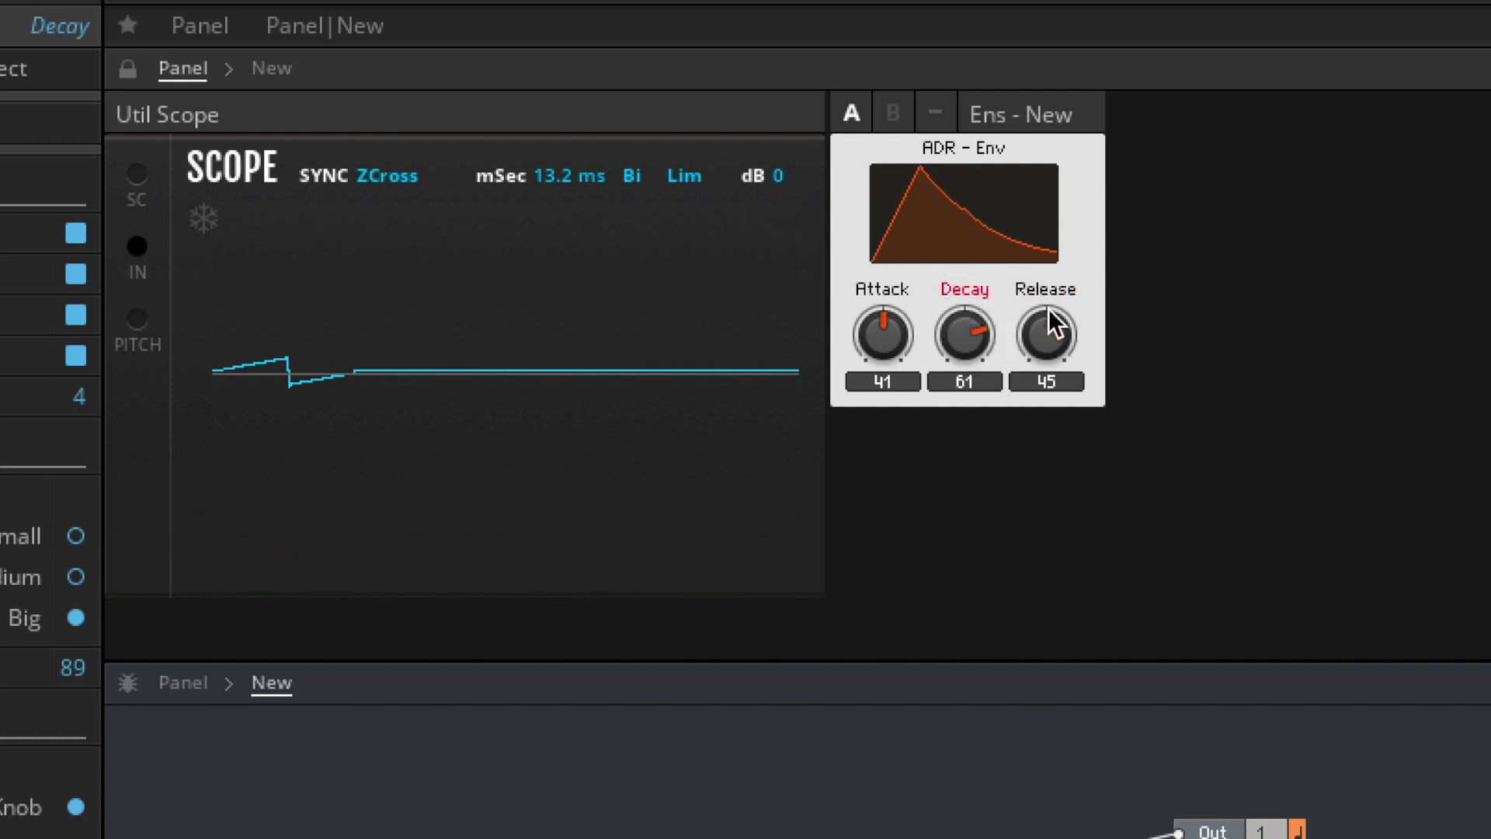
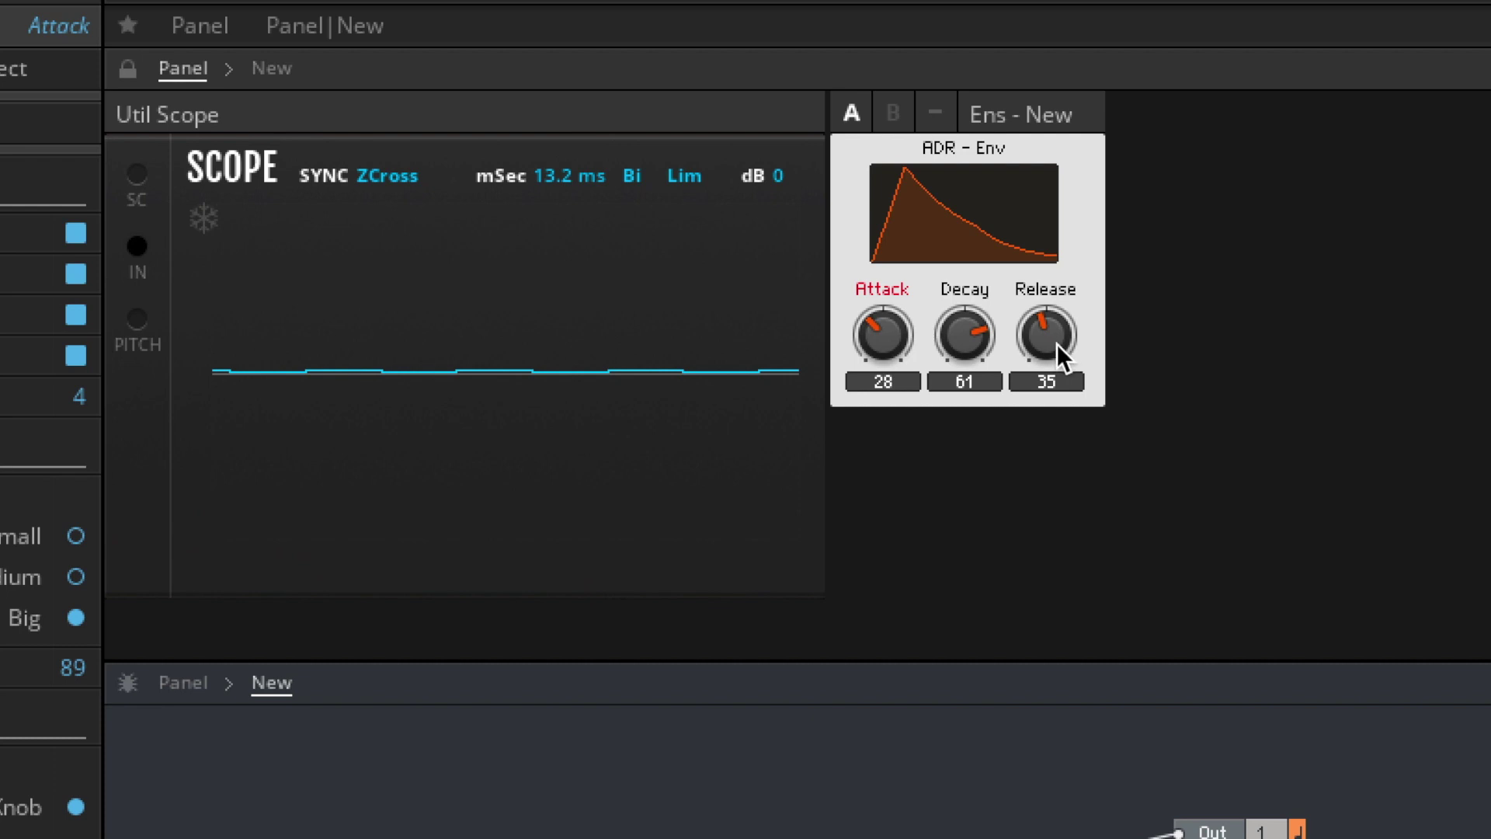
drag(1057, 344, 1048, 420)
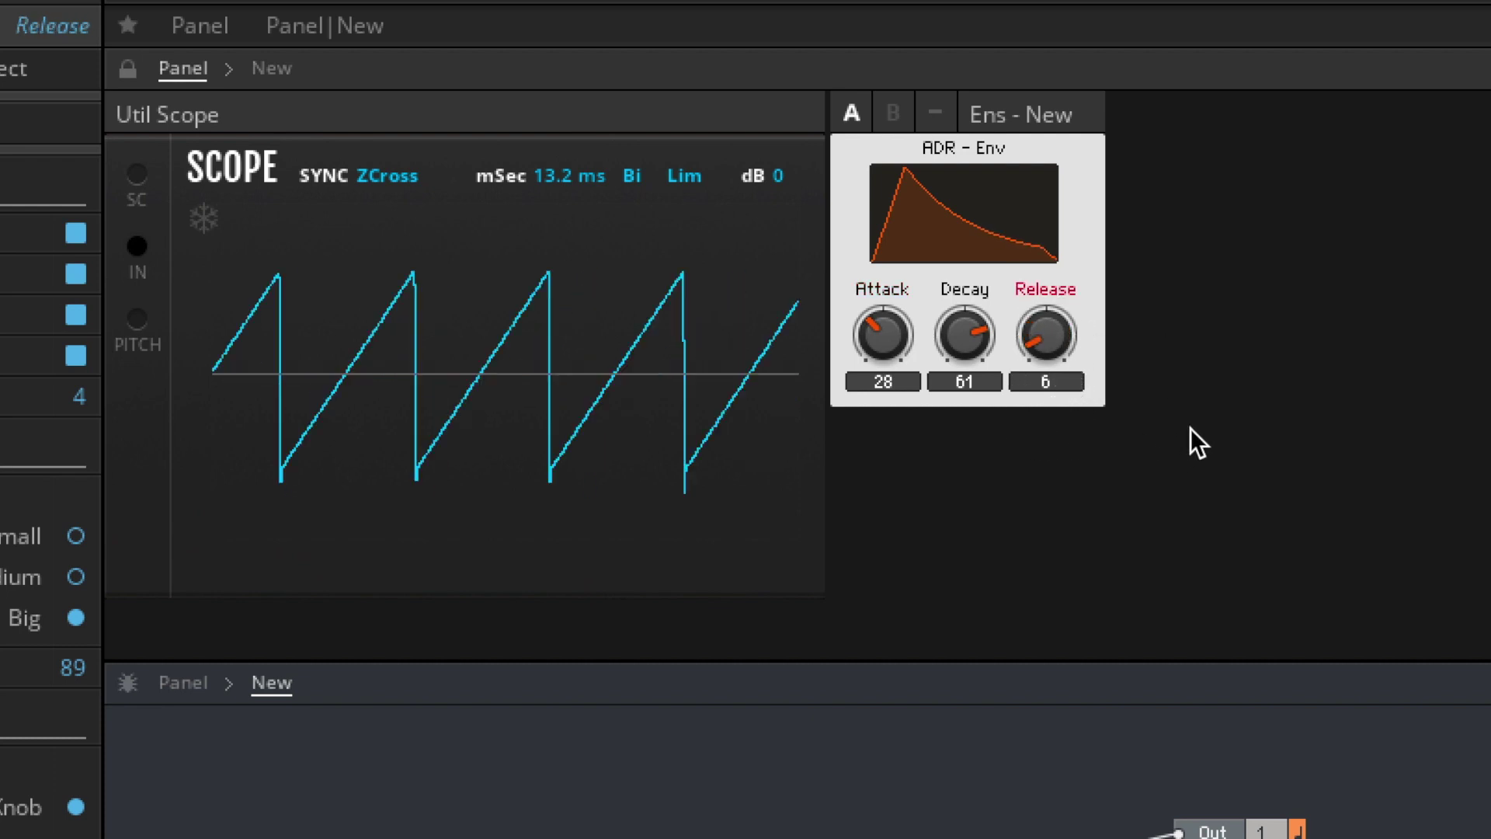
drag(1060, 337, 1054, 275)
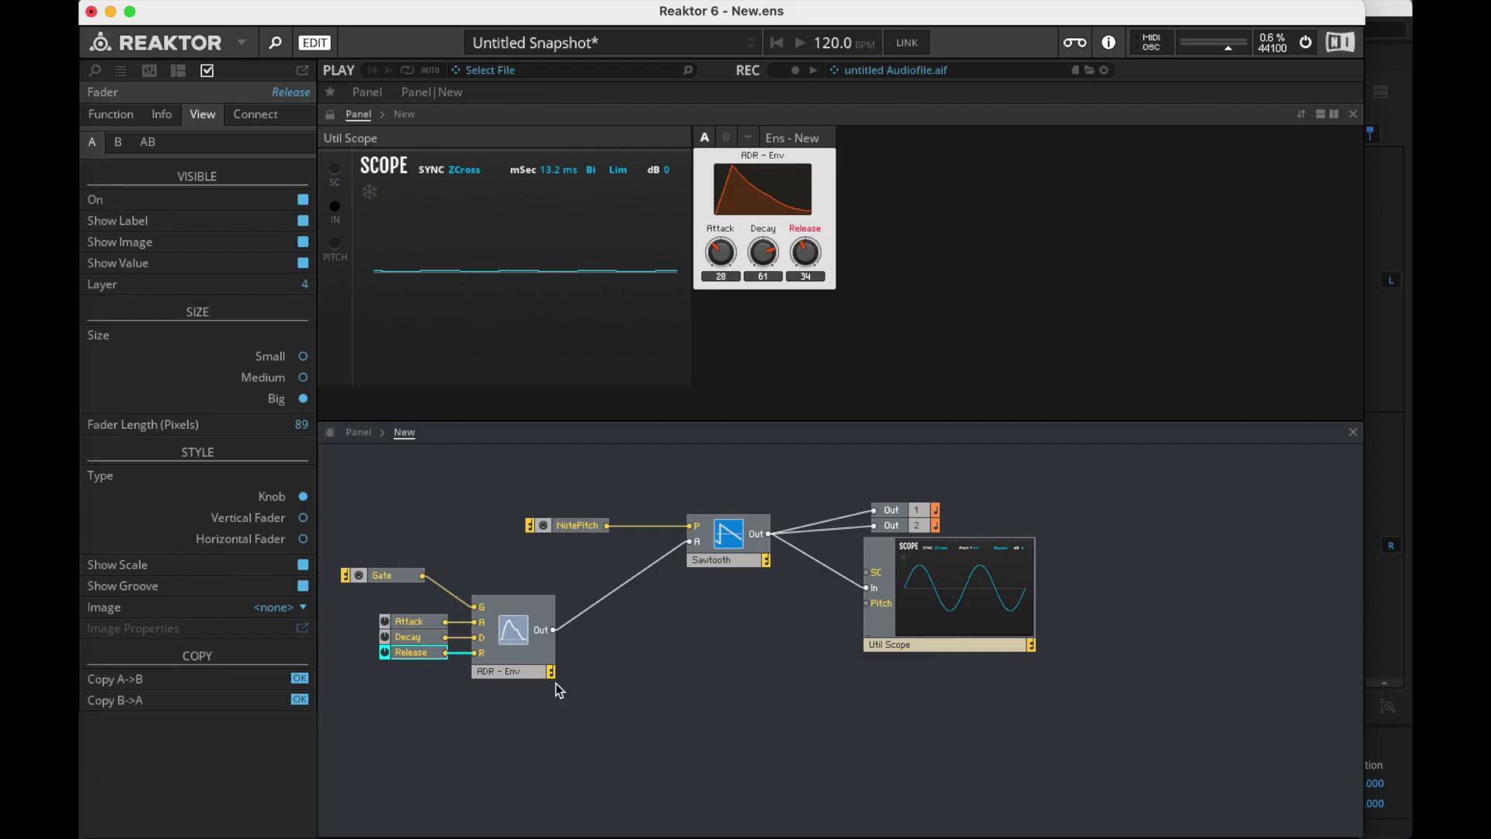
- Replace the ADR envelope and its three controls with a built-in ADBDR envelope module
drag(581, 723, 440, 608)
key(Delete)
right_click(505, 602)
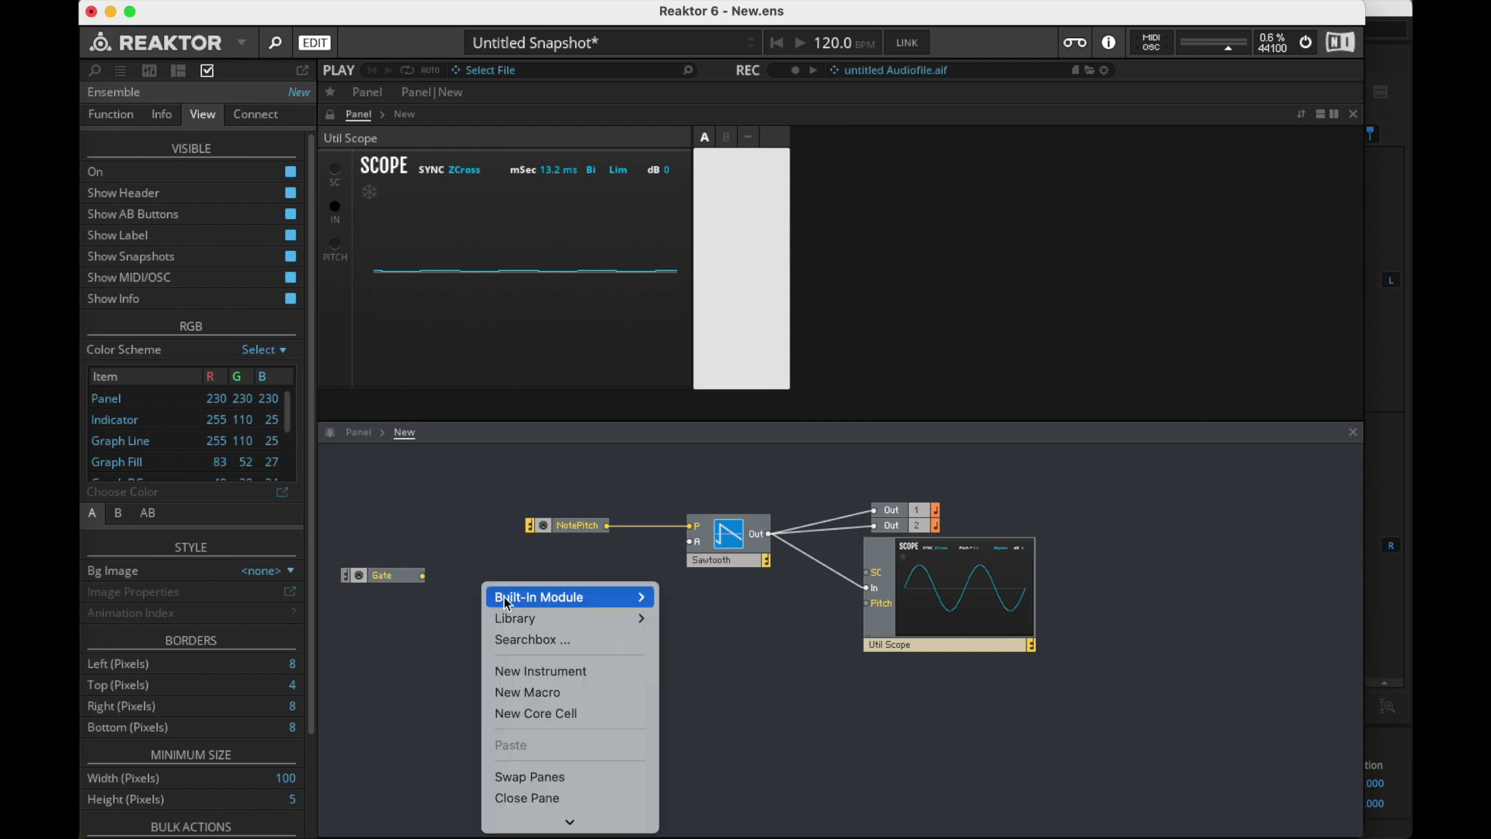
mouse_move(507, 603)
mouse_move(747, 708)
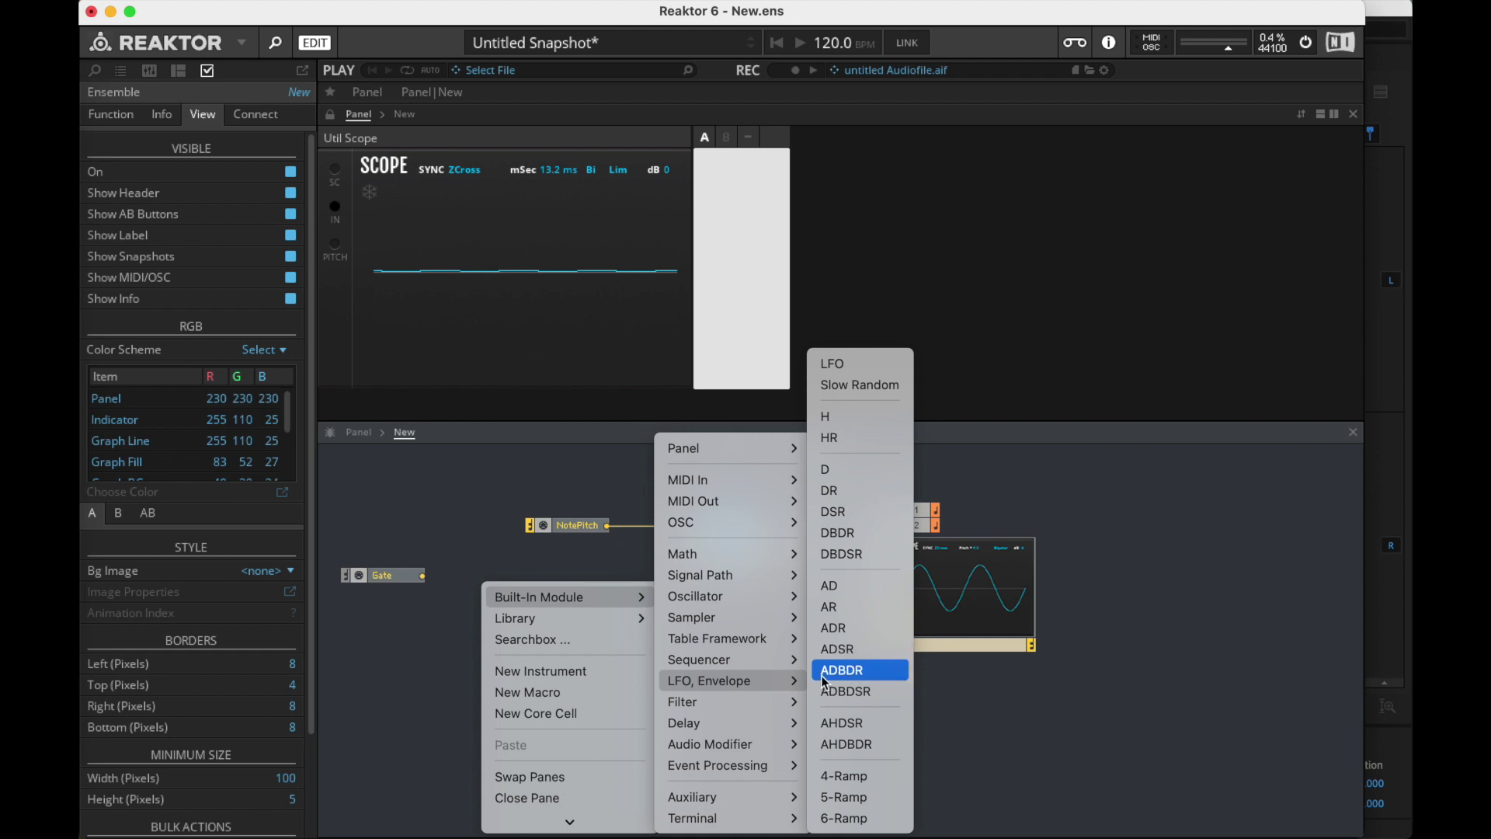
click(874, 676)
- Wire Gate to the ADBDR envelope's G input and its output to the Sawtooth's A input
drag(422, 576, 499, 605)
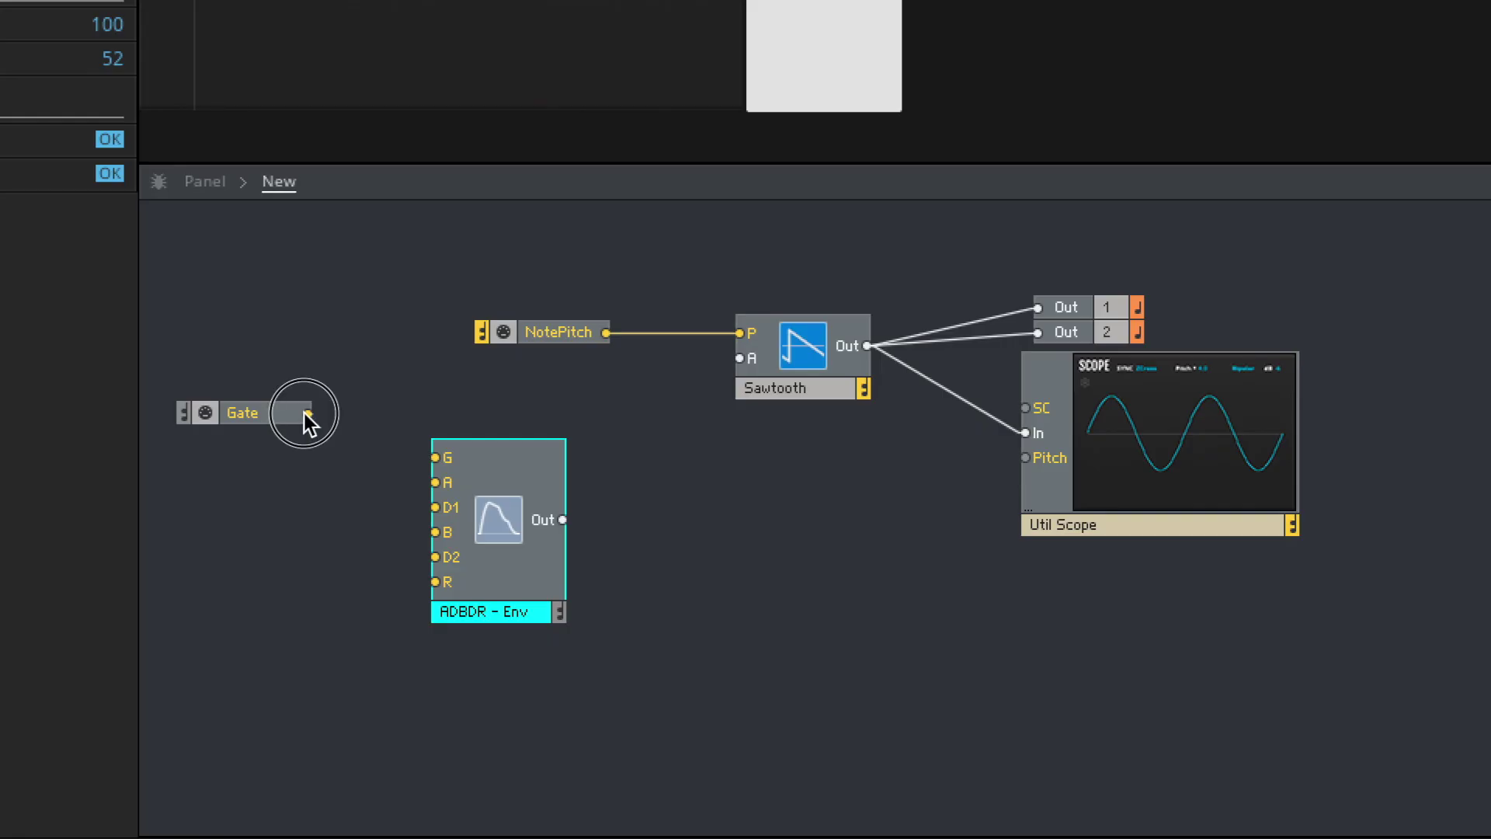
drag(434, 459, 435, 458)
drag(652, 455, 740, 358)
- Create controls for the ADBDR envelope's Attack, Decay 1, Breakpoint, Decay 2 and Release inputs
right_click(435, 483)
click(441, 497)
right_click(438, 506)
click(461, 513)
right_click(444, 534)
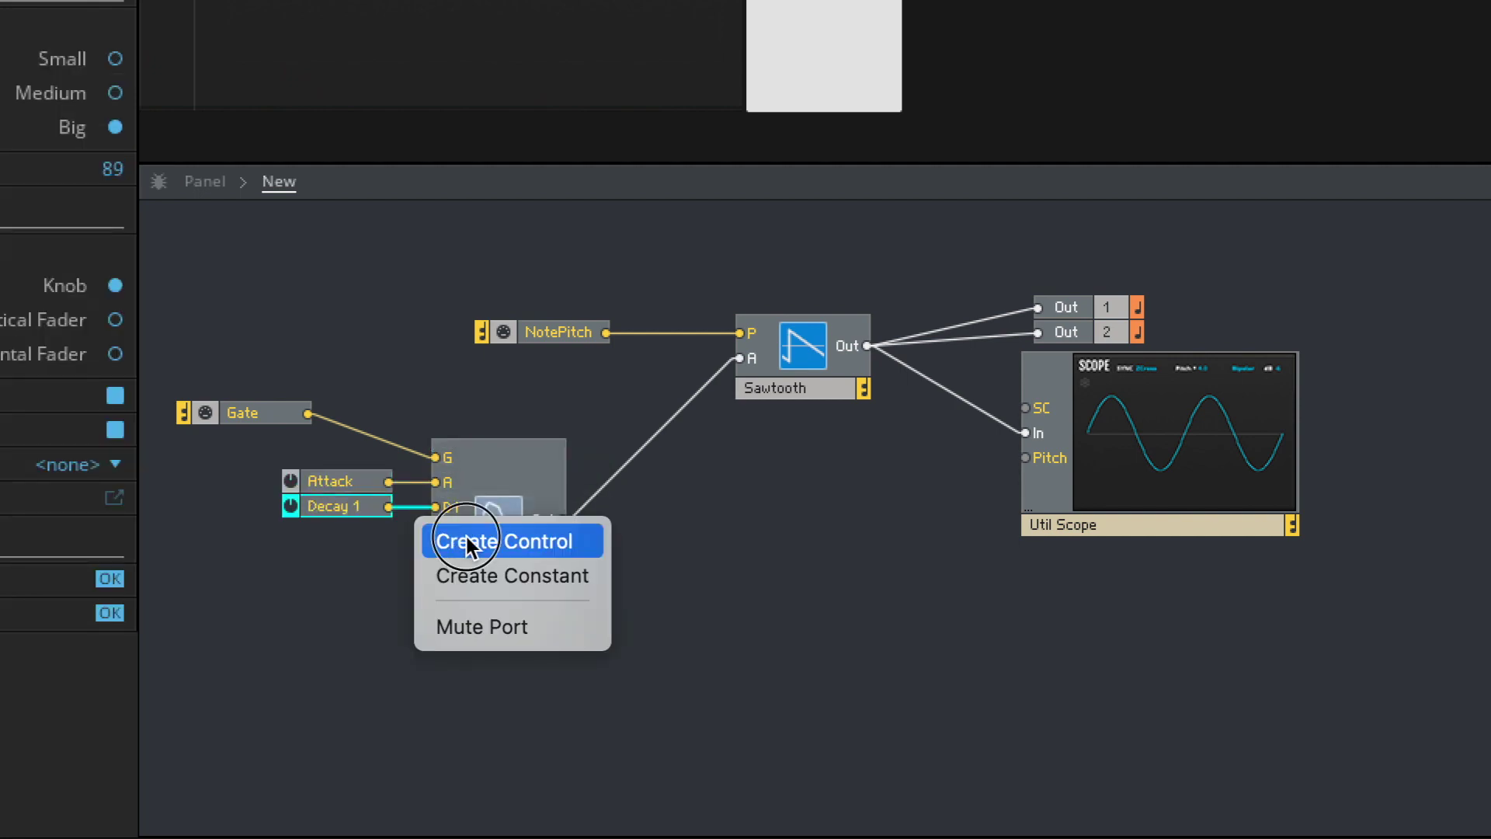
click(459, 540)
right_click(455, 555)
click(456, 557)
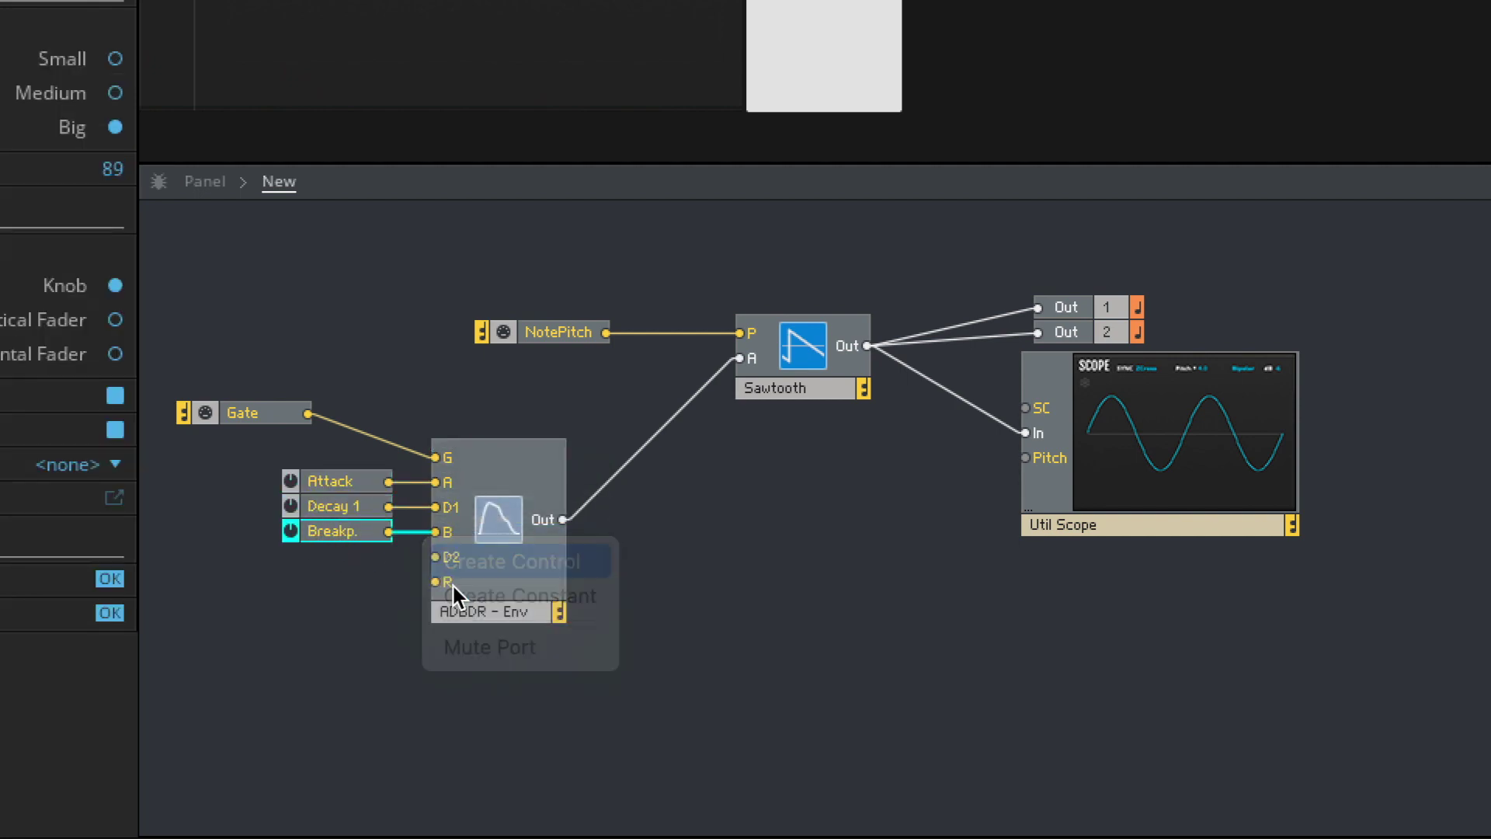
right_click(438, 583)
click(469, 594)
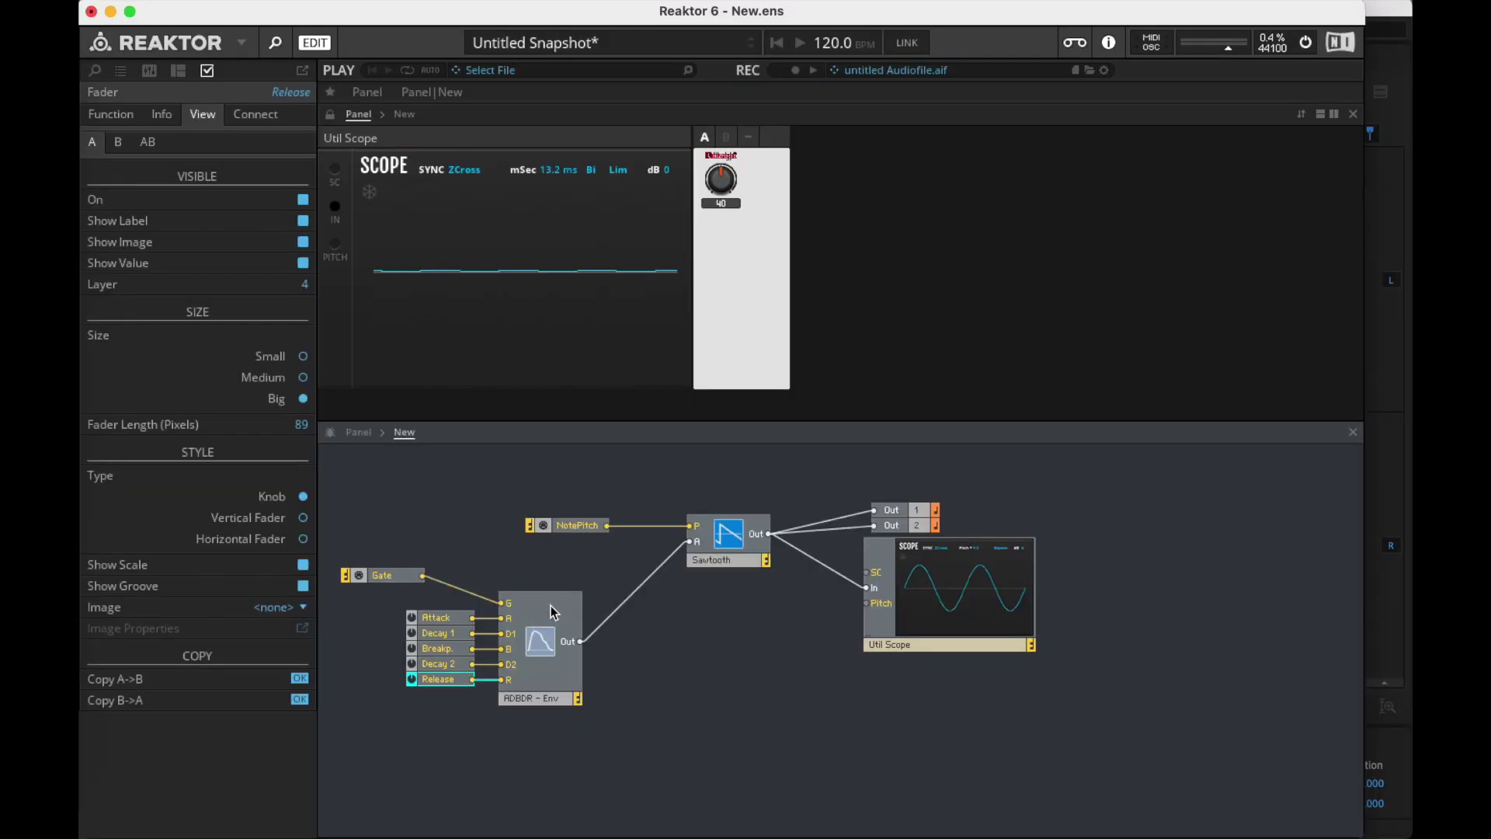
- Show the ADBDR envelope on the panel and arrange its five knobs in signal order in a row below the graph
click(555, 614)
click(302, 200)
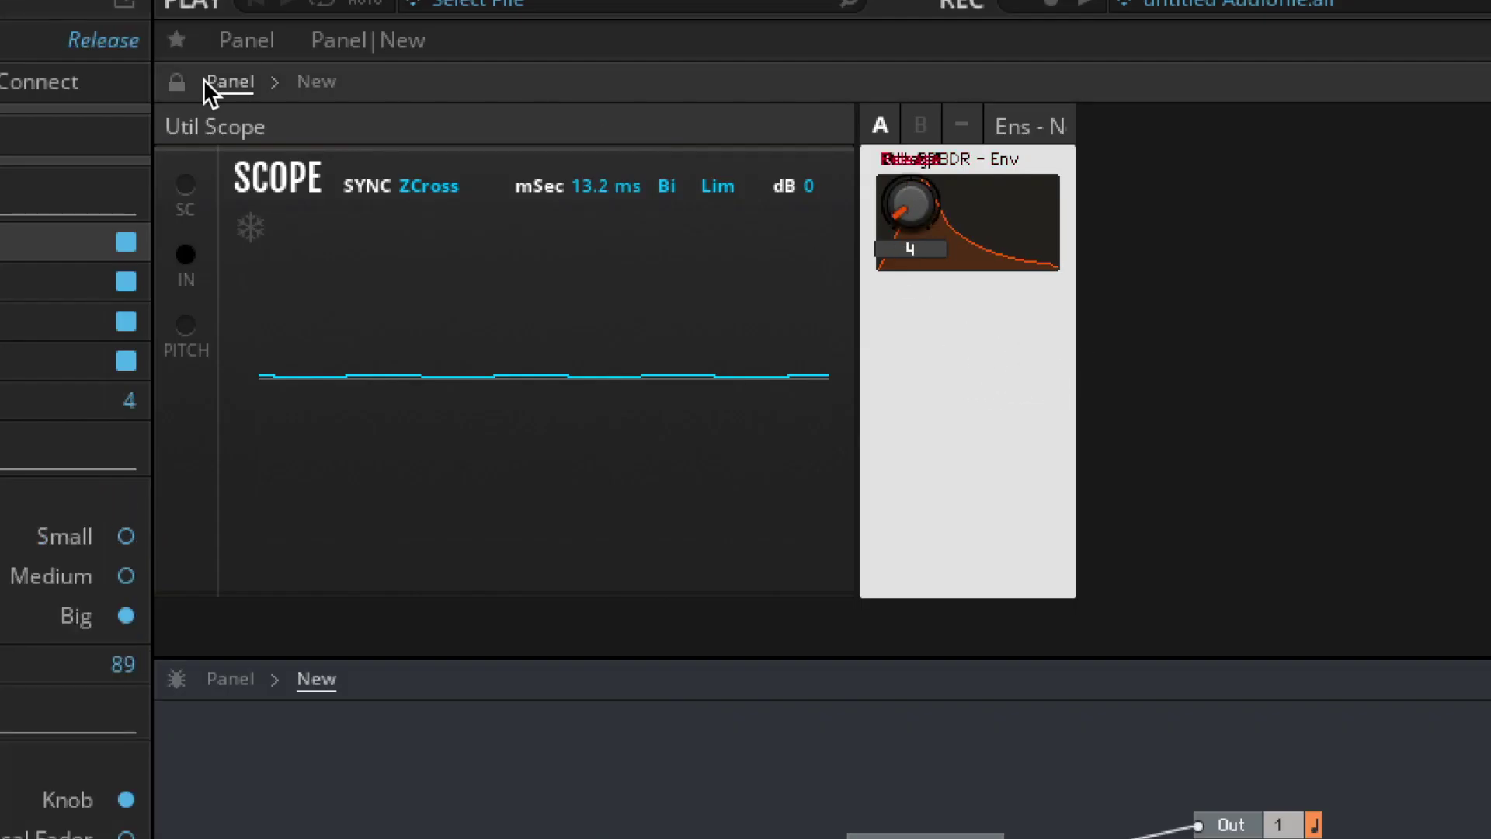
click(176, 82)
drag(910, 205, 1148, 379)
drag(924, 211, 1085, 371)
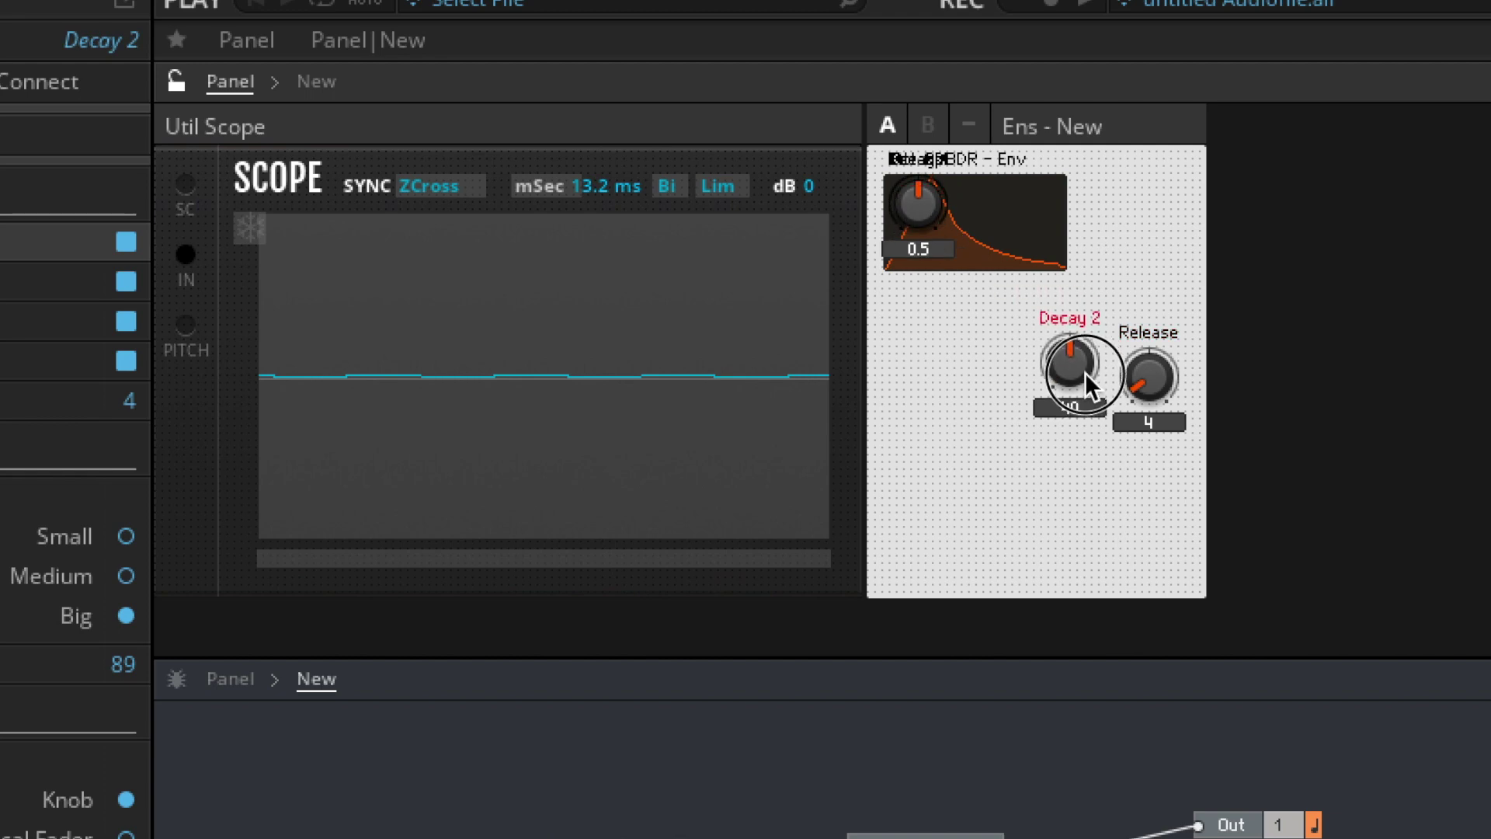
drag(934, 198, 1014, 381)
drag(918, 204, 918, 377)
drag(729, 181, 687, 274)
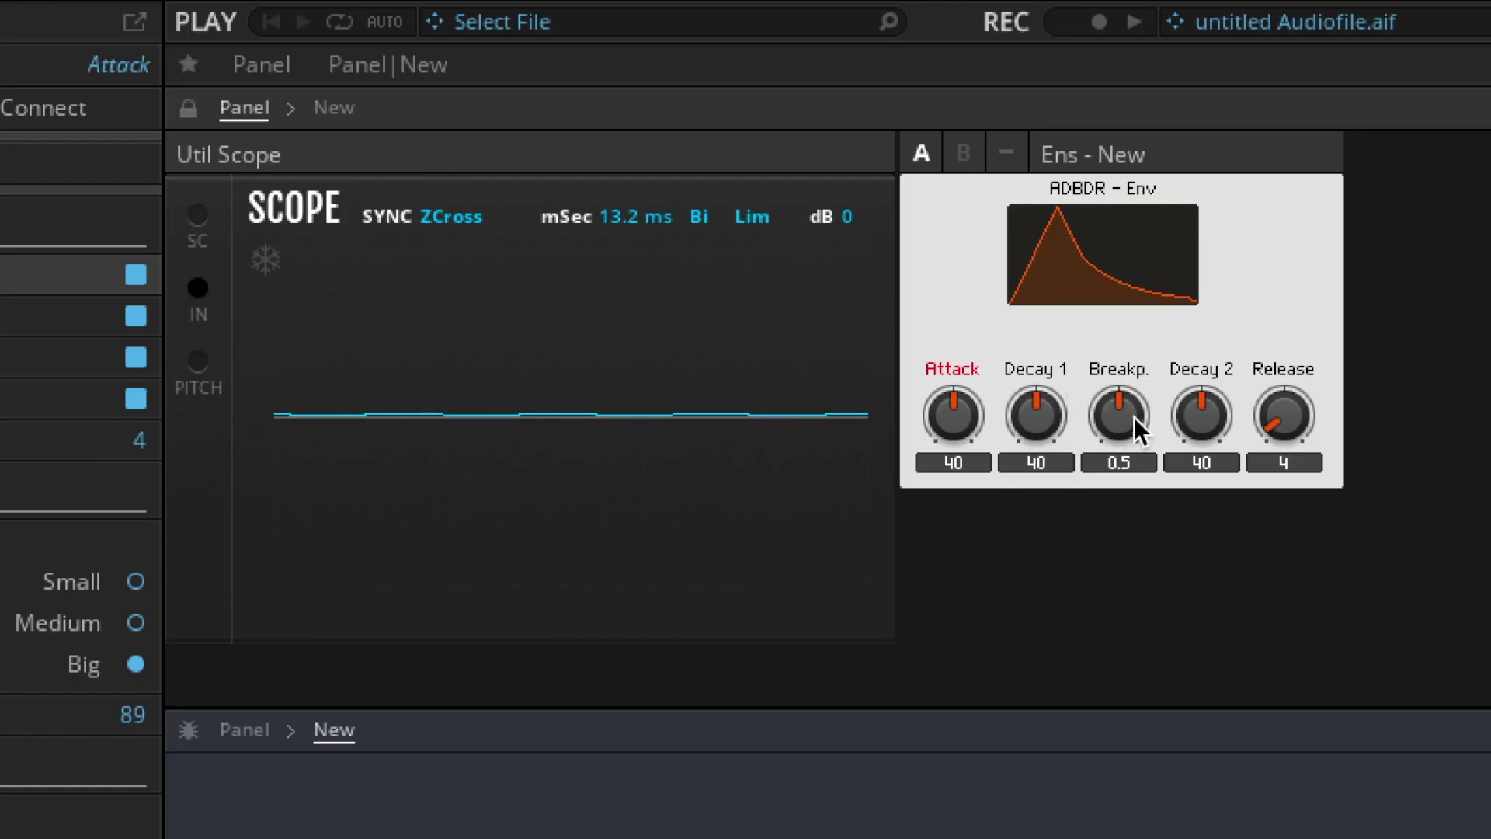
- Set the ADBDR envelope's Breakpoint to 0.51, Release to 7, Decay 1 to 26 and Decay 2 to 51
drag(1133, 417, 1116, 469)
mouse_move(1120, 411)
mouse_down()
mouse_move(1109, 358)
mouse_move(1099, 477)
mouse_move(1134, 370)
mouse_move(1115, 508)
mouse_move(1135, 308)
mouse_move(1119, 456)
mouse_move(1124, 409)
mouse_up()
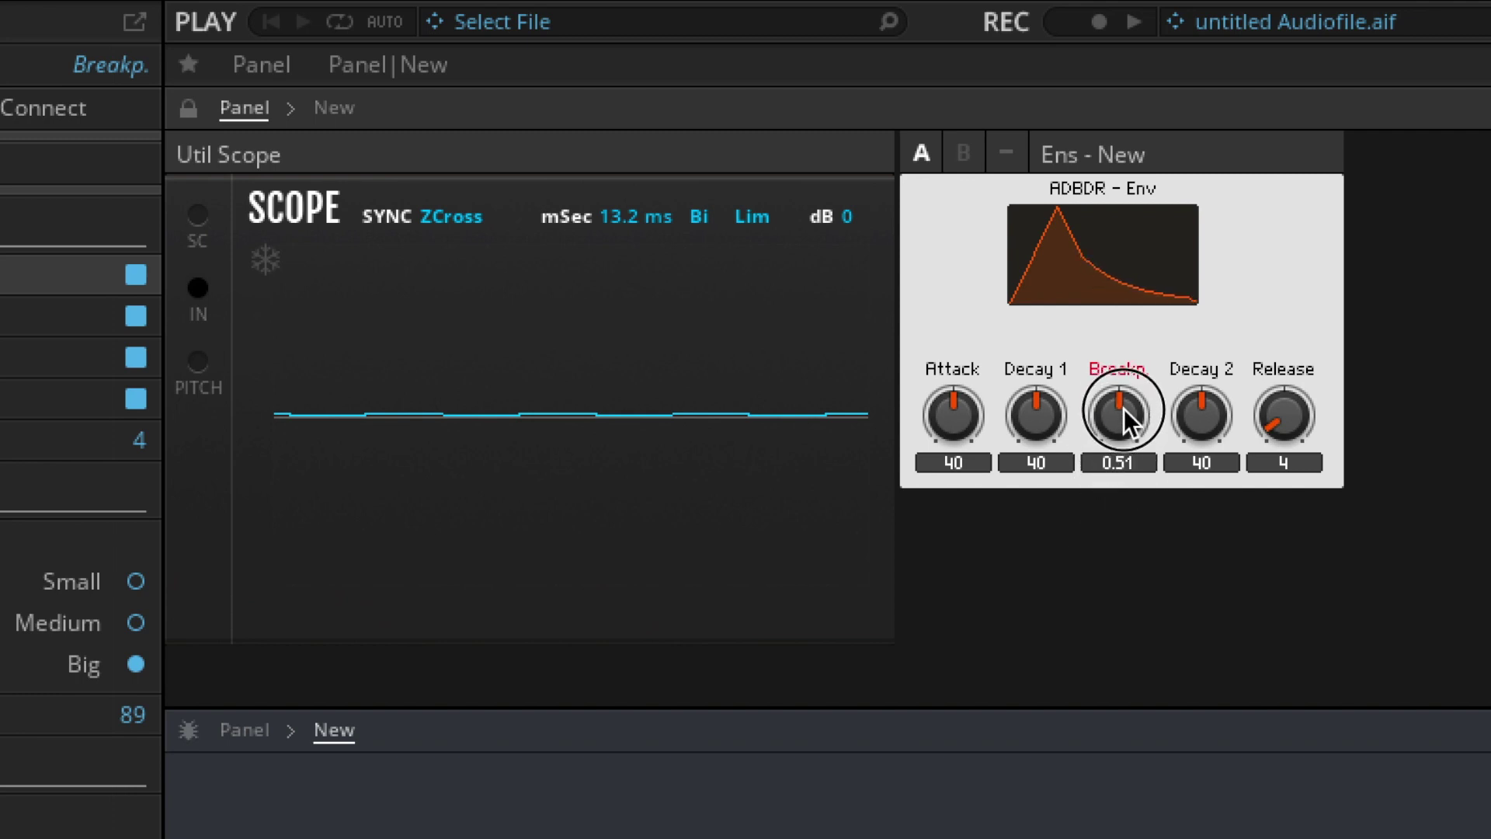
drag(1295, 400, 1247, 432)
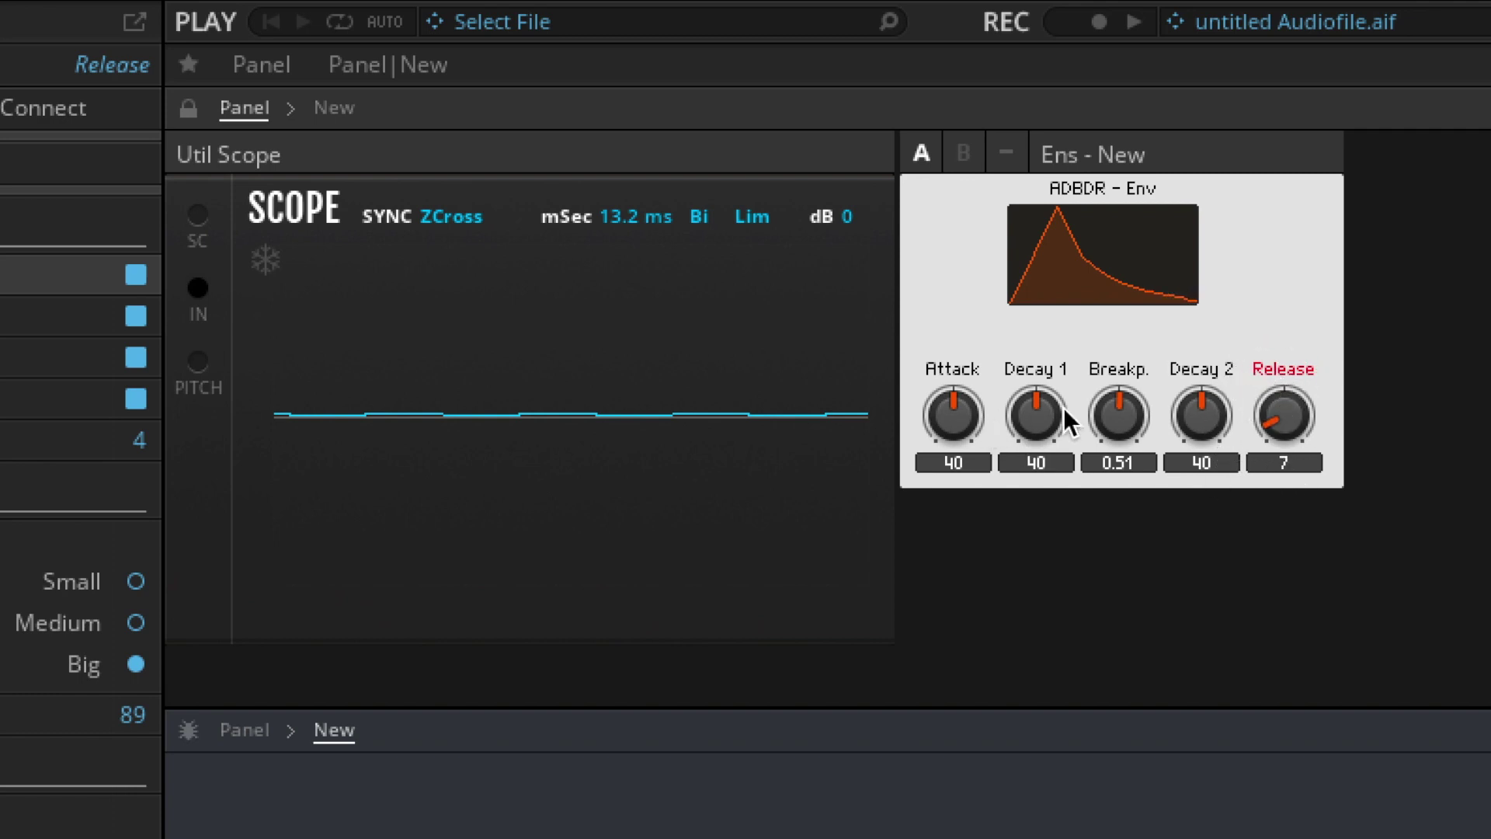
drag(1037, 424, 1034, 465)
drag(1213, 411, 1219, 378)
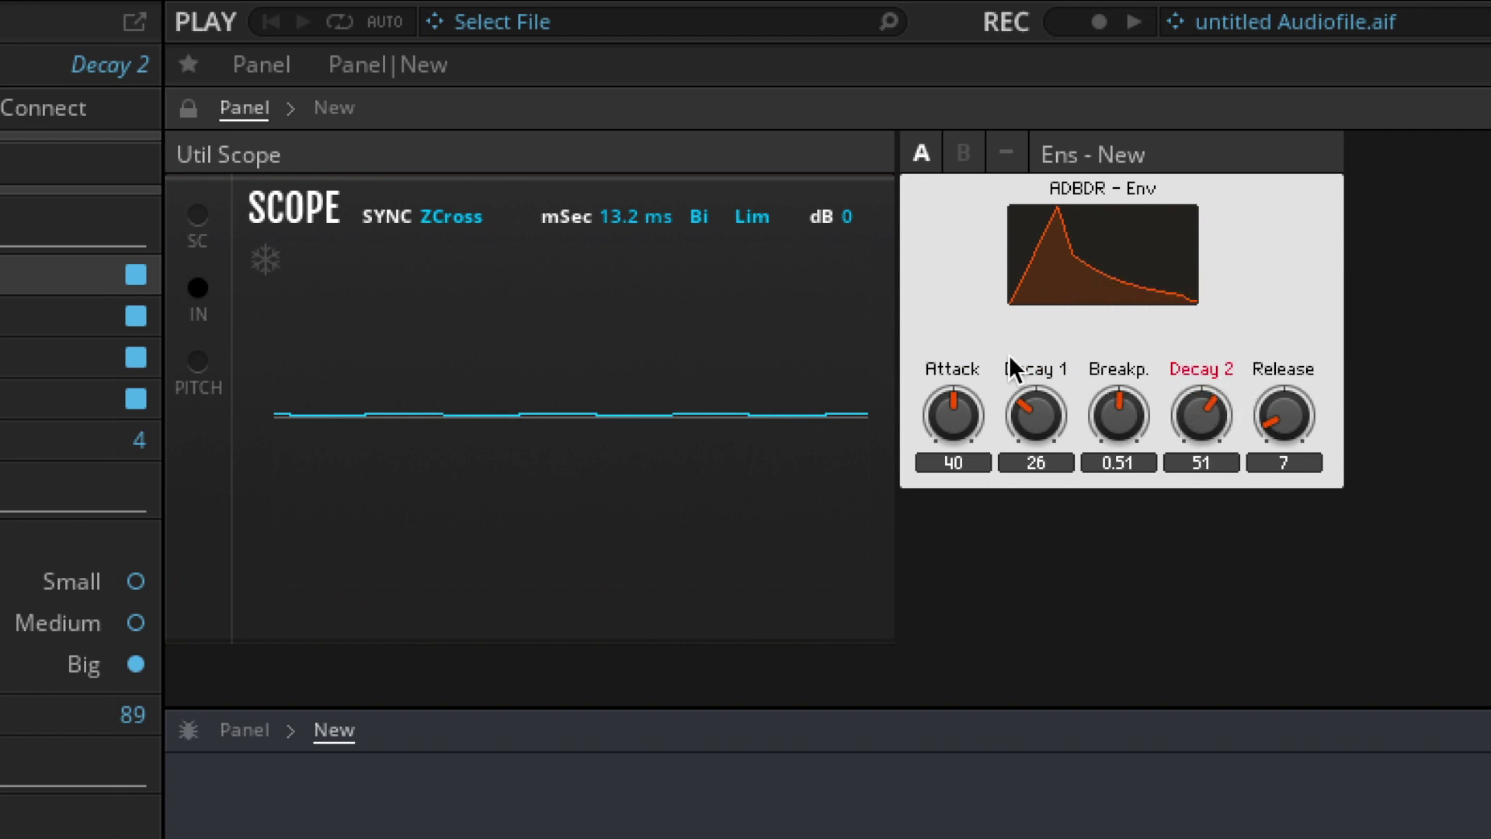
- Shorten the ADBDR envelope's Attack to 29 and then 16, and set Decay 1 to 14
drag(955, 415, 961, 444)
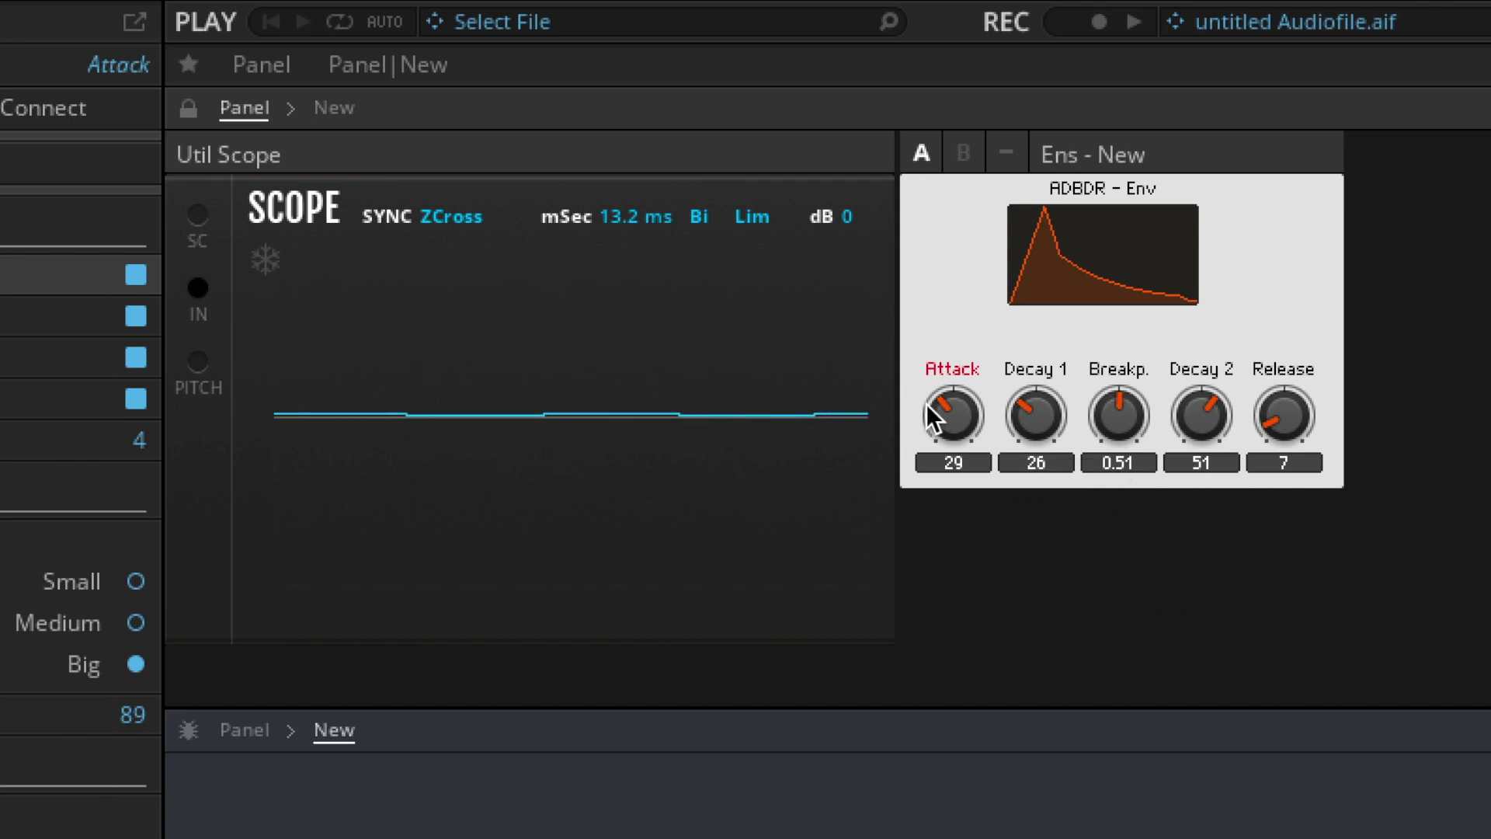
drag(942, 405, 935, 444)
drag(1054, 412, 1035, 460)
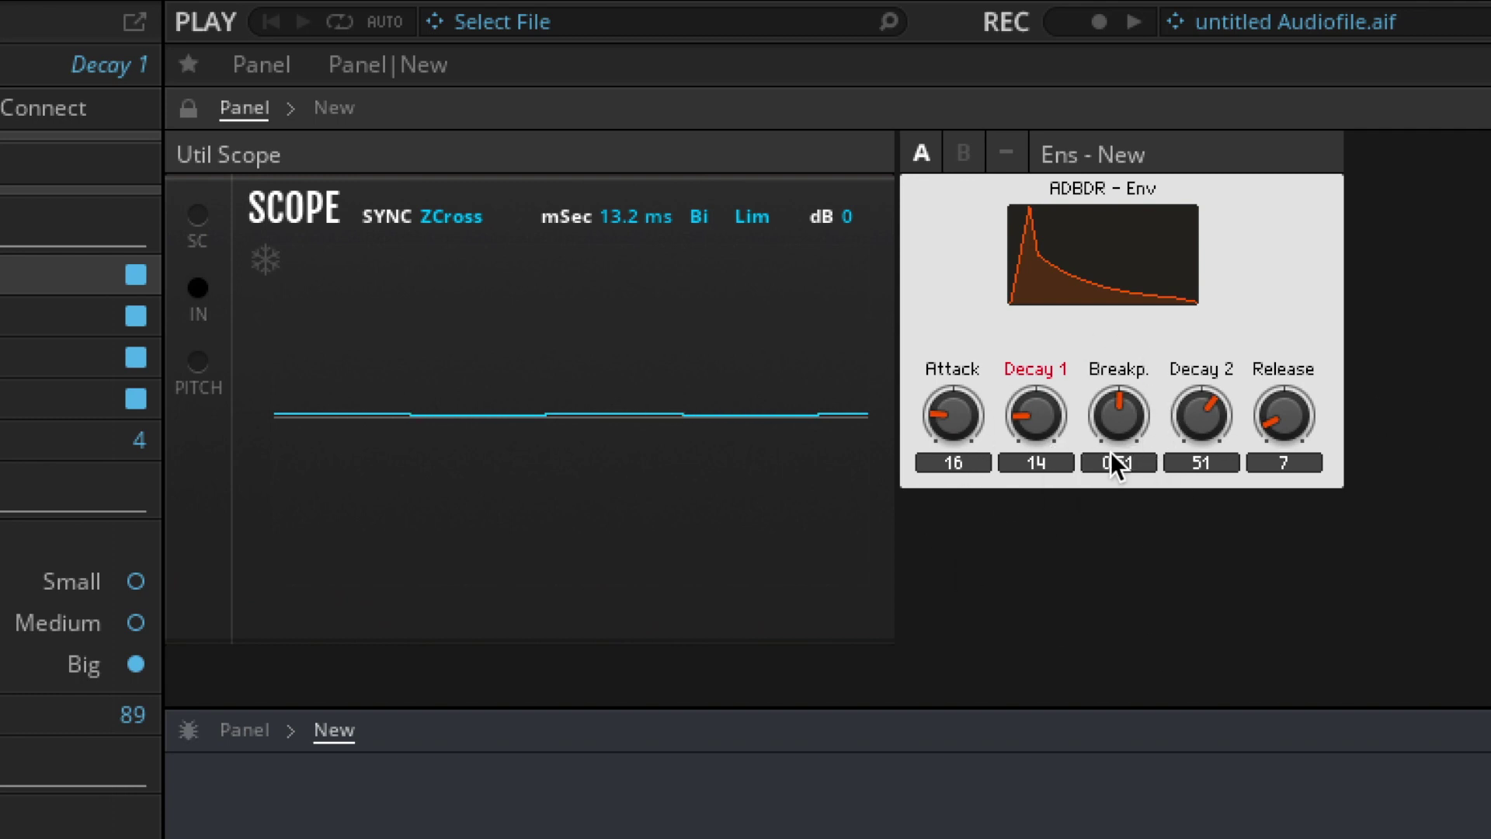
- Set the ADBDR envelope's Decay 2 to 59 and then 67, Breakpoint to 0.61 and then 0.29, and Decay 1 to 34
mouse_move(1125, 414)
mouse_down()
mouse_move(1123, 360)
mouse_move(1113, 389)
mouse_up()
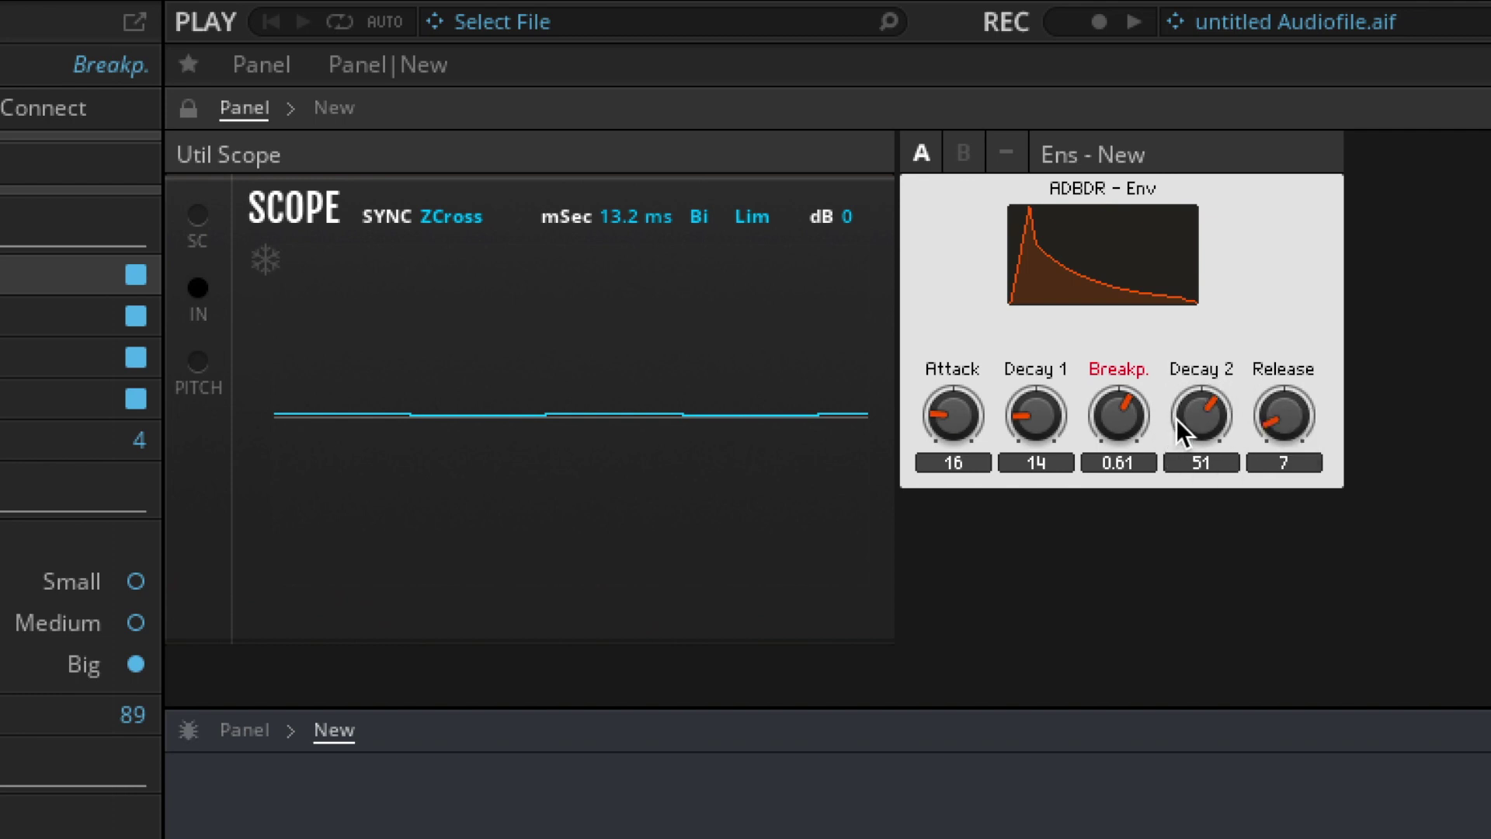
drag(1206, 430, 1204, 409)
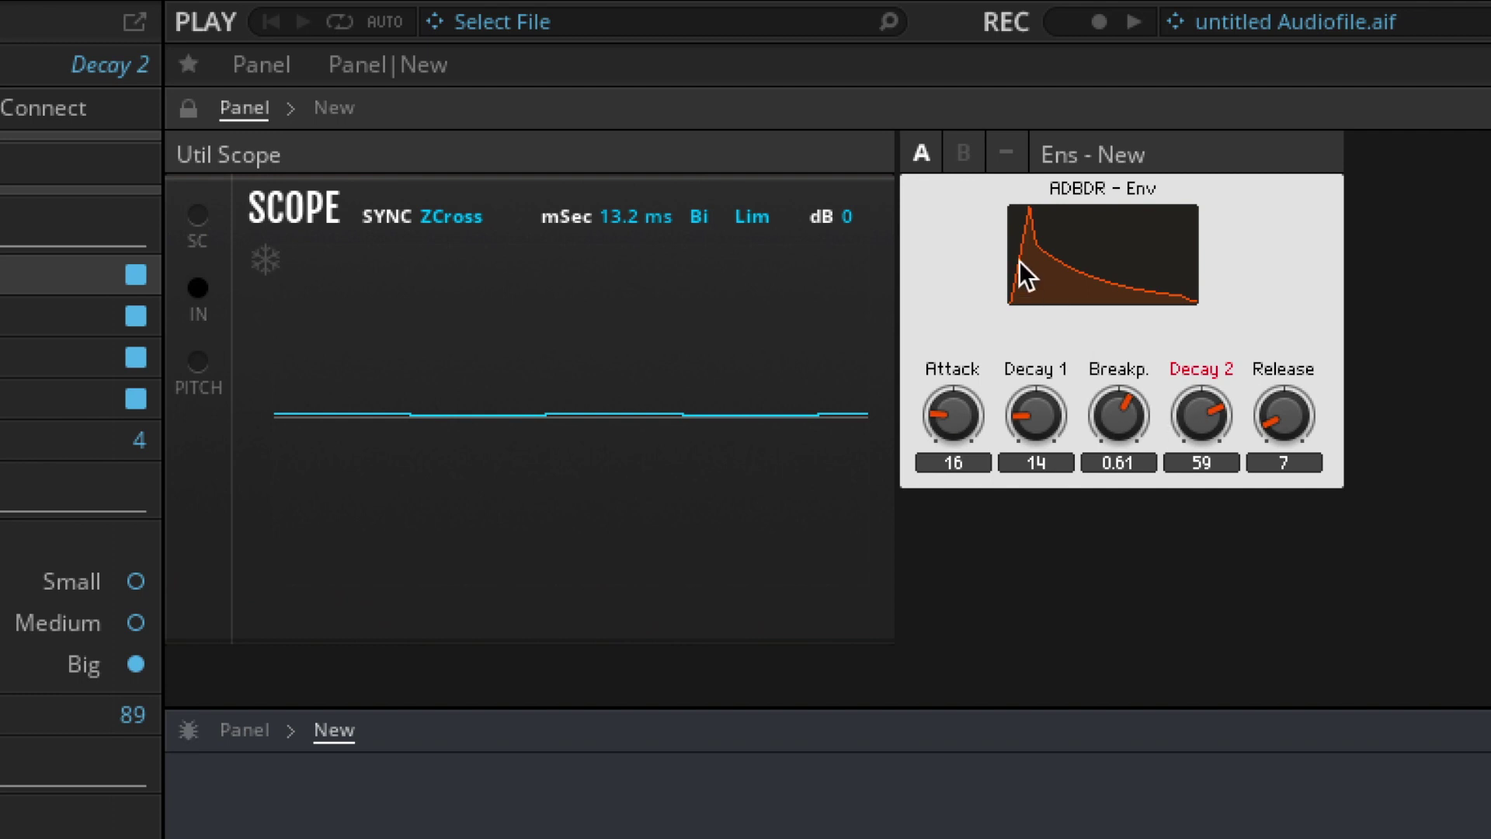
drag(1215, 405, 1217, 393)
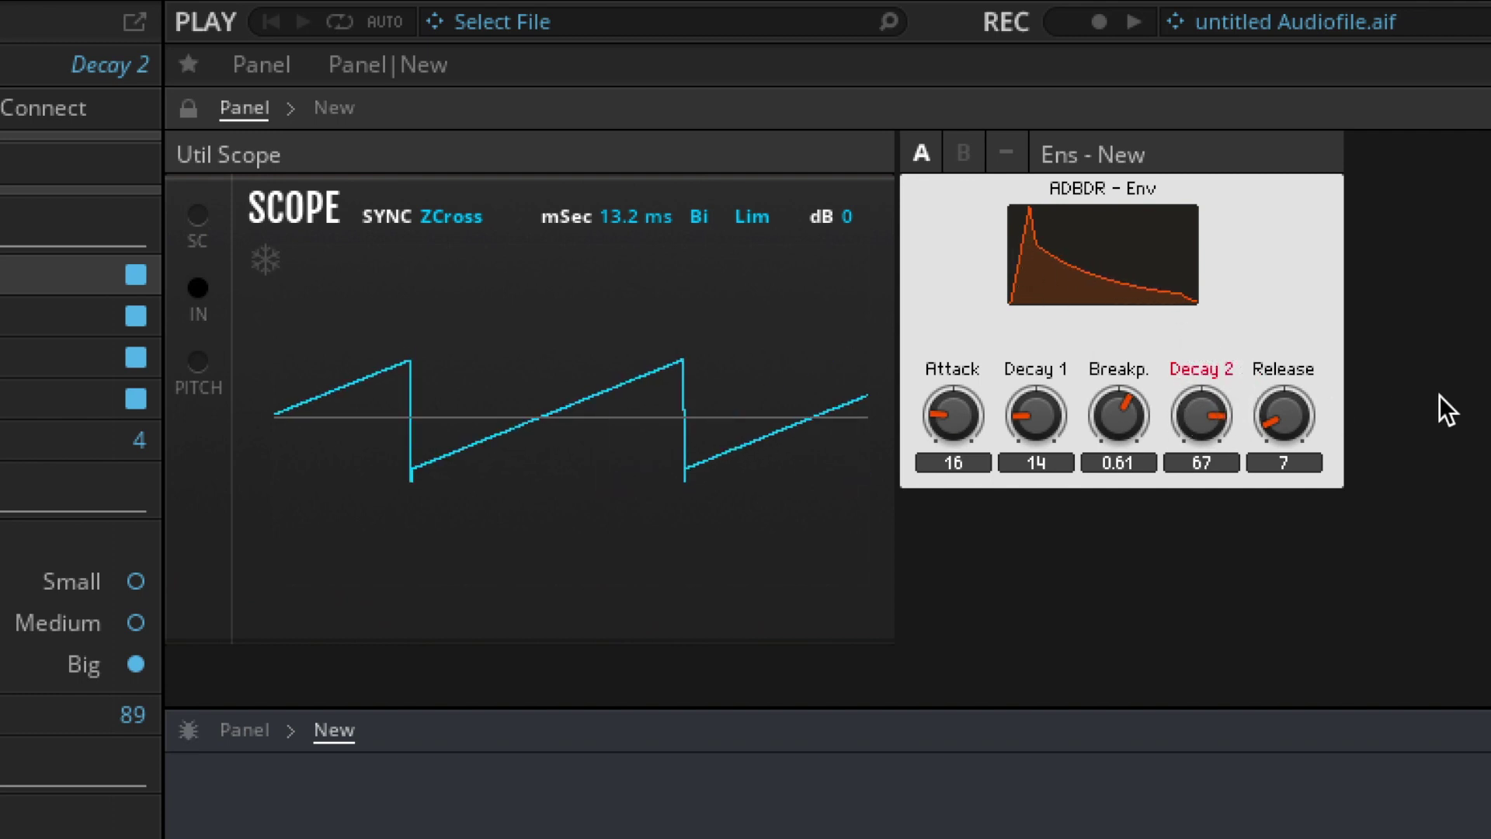
drag(1121, 419, 1115, 493)
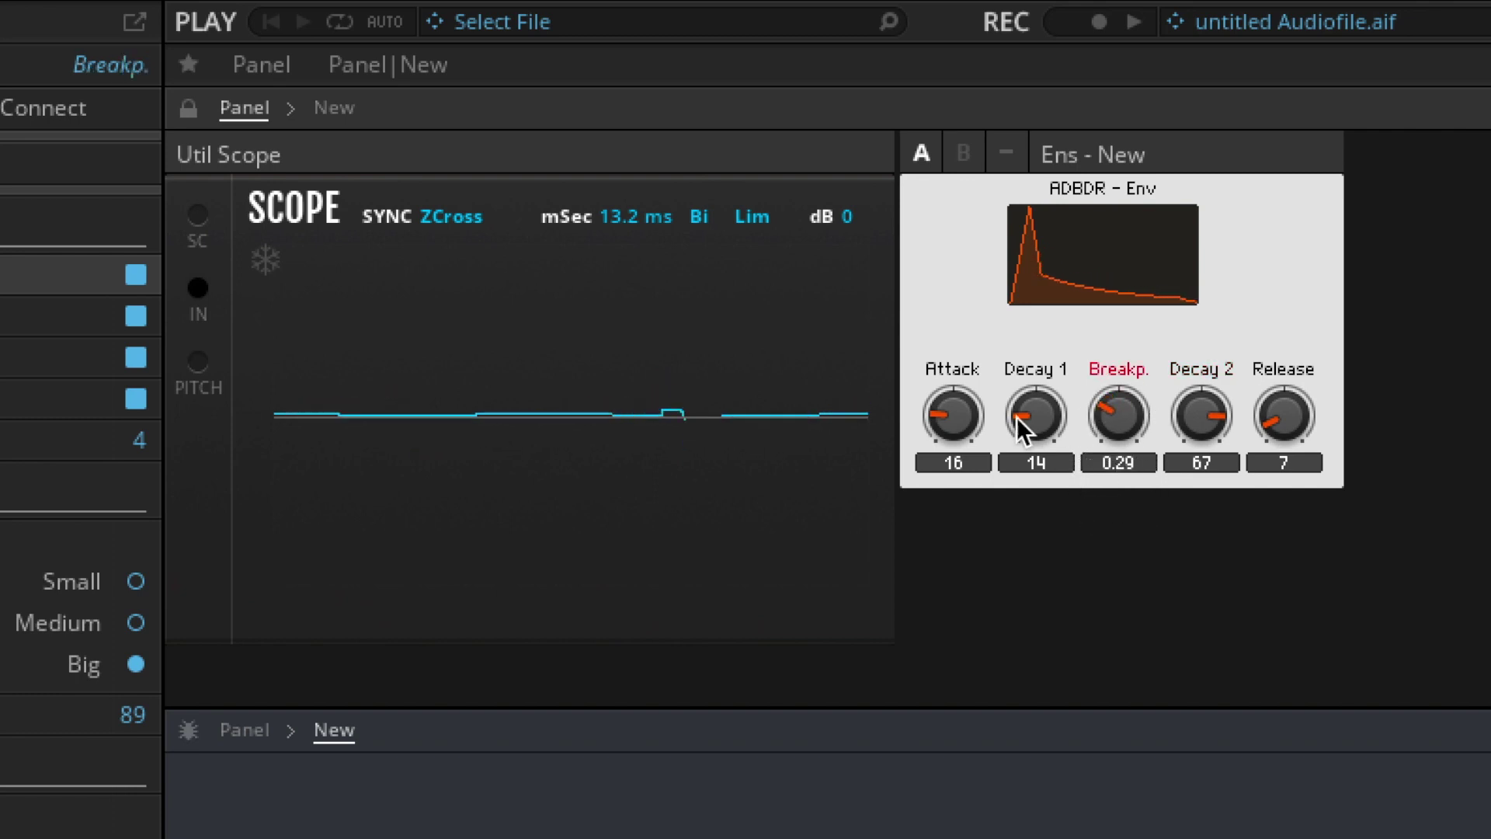
drag(1034, 424, 1038, 365)
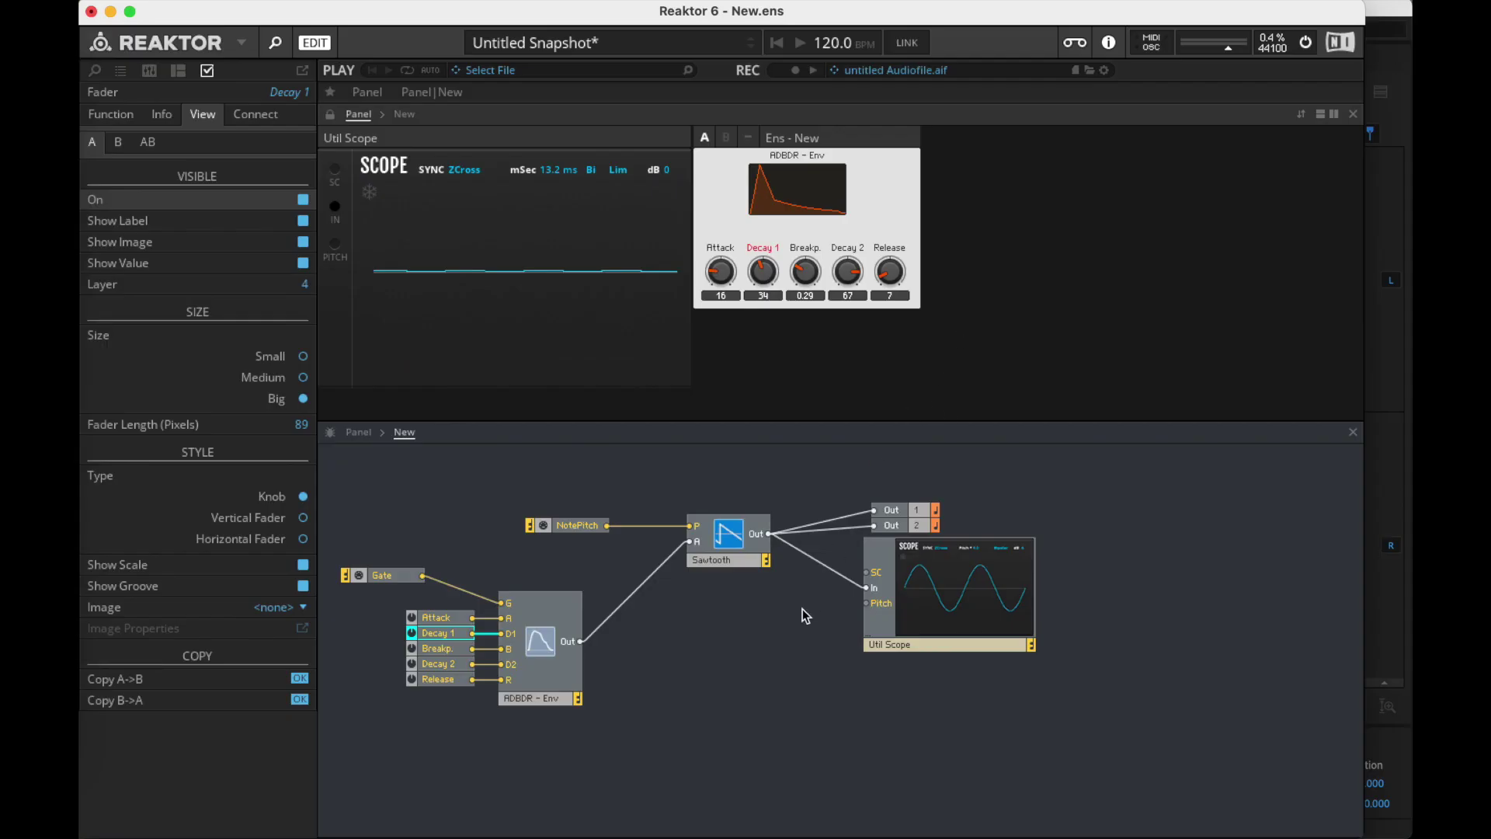
- Replace the ADBDR envelope and its controls with an ADBDSR envelope, wired from Gate into the Sawtooth's A input
drag(629, 768, 412, 556)
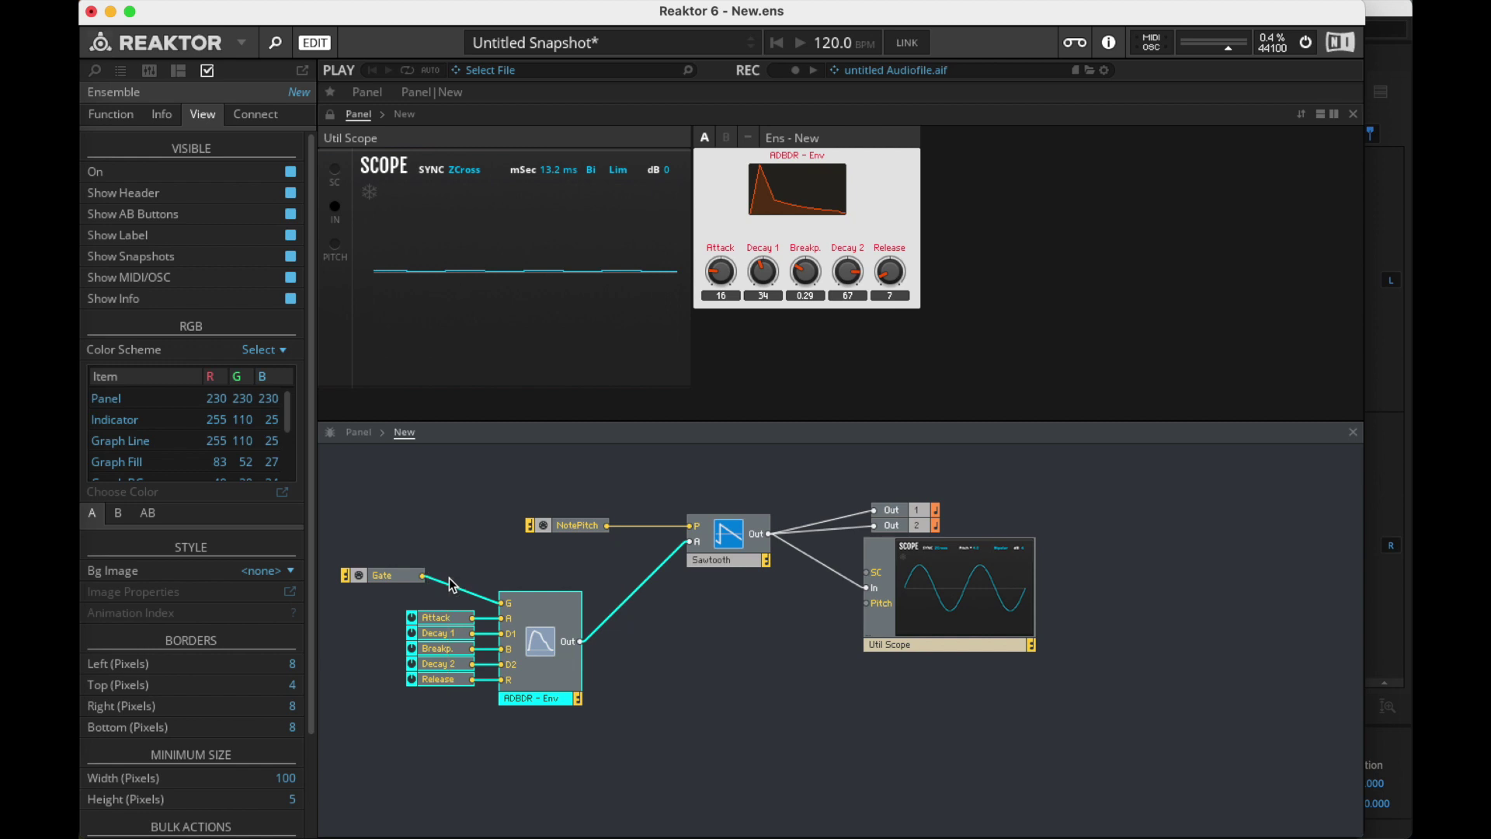
key(Delete)
right_click(465, 597)
mouse_move(502, 607)
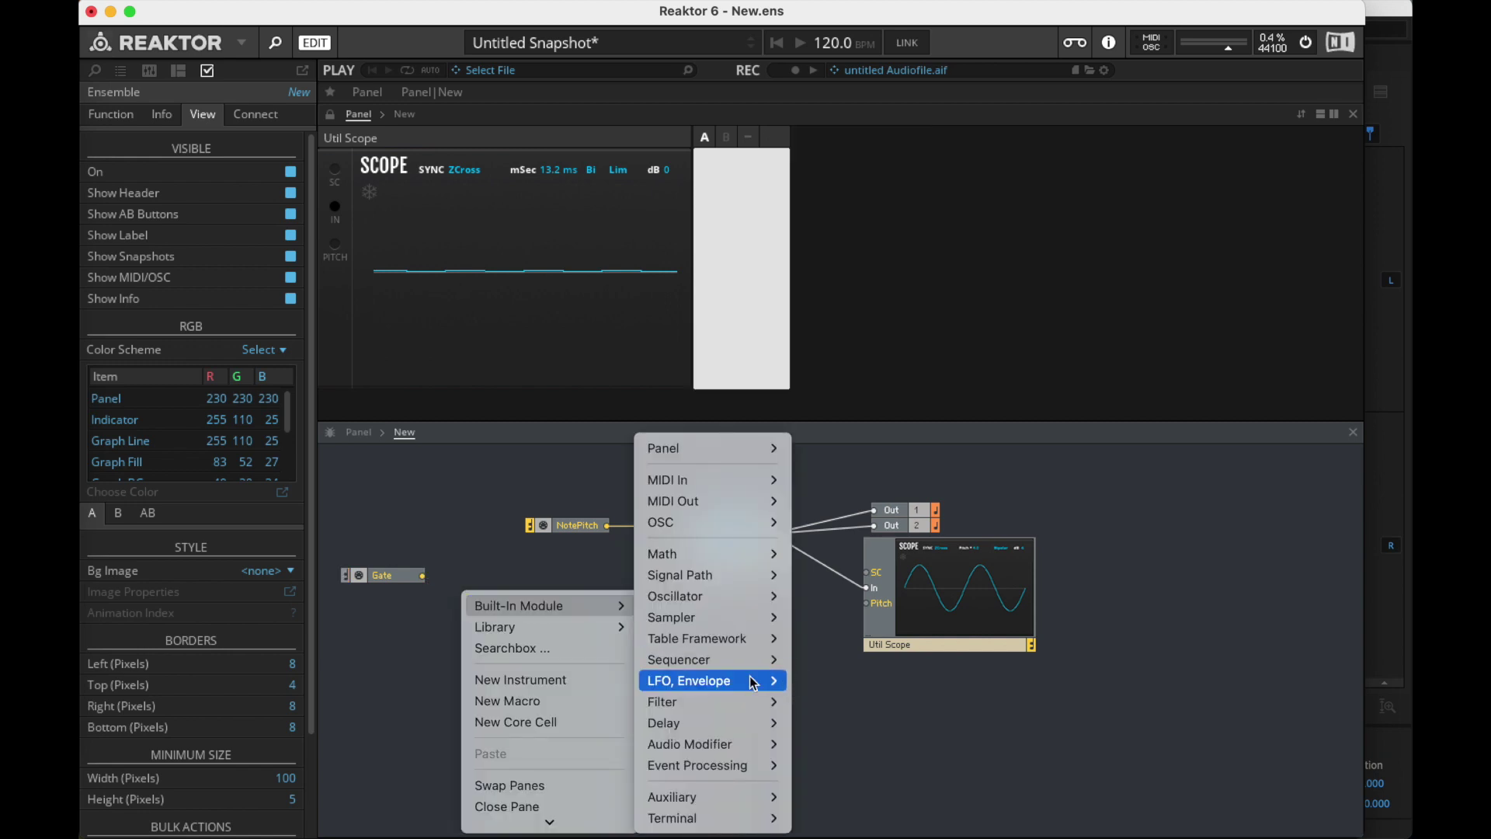
mouse_move(747, 689)
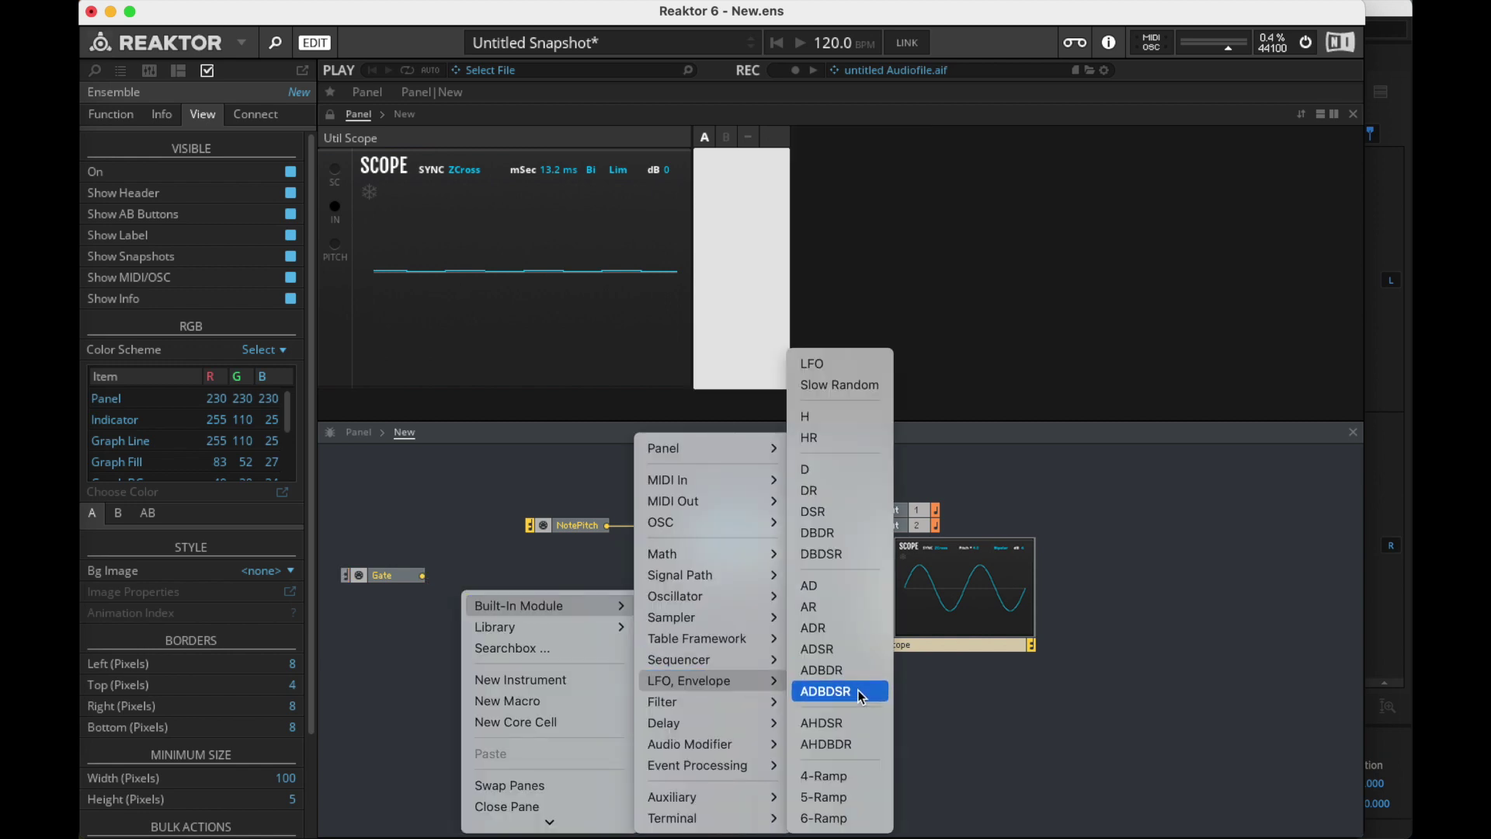
click(862, 697)
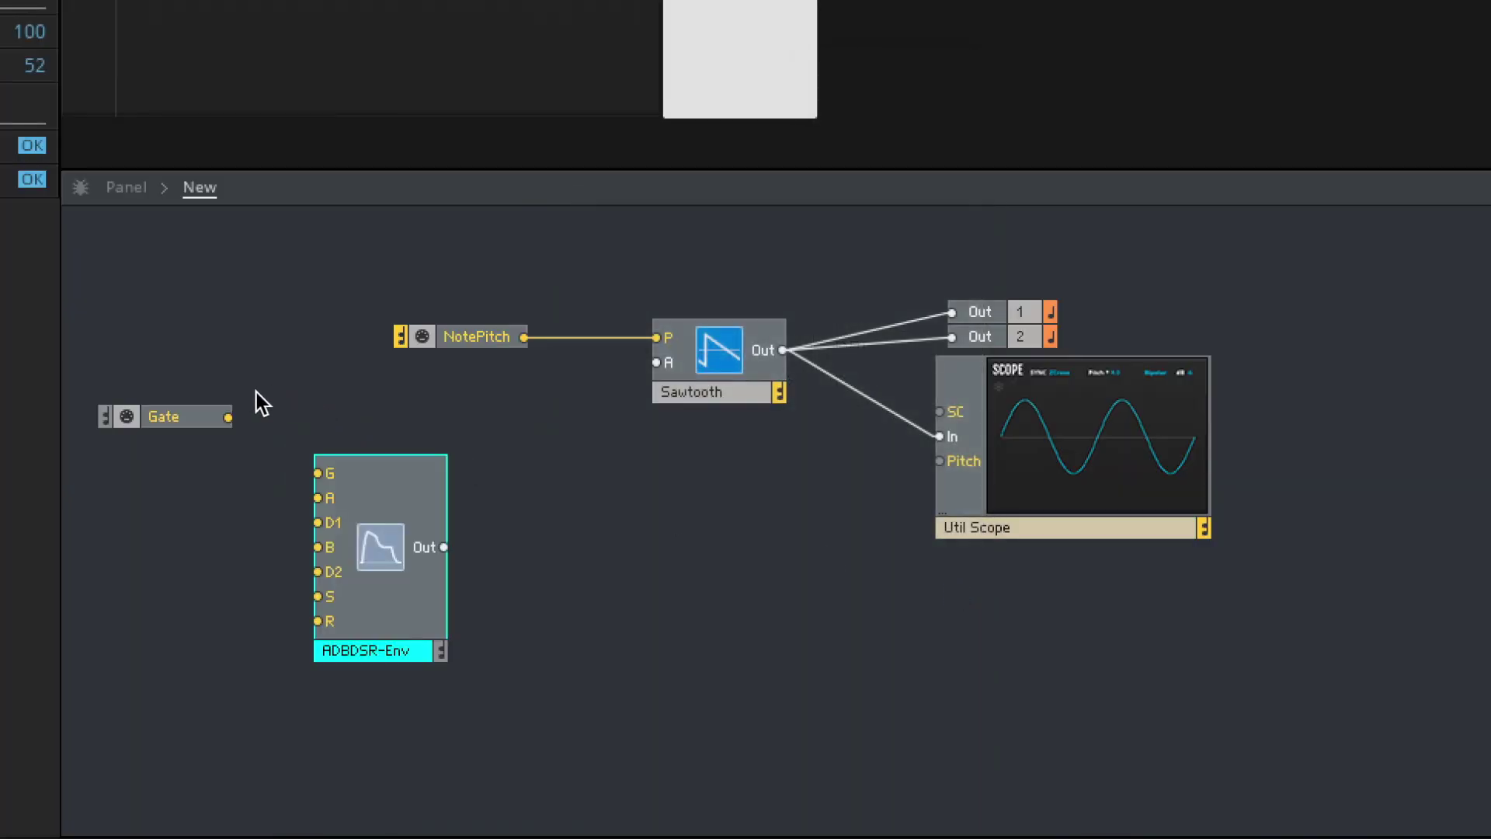
drag(216, 418, 320, 473)
drag(444, 547, 657, 361)
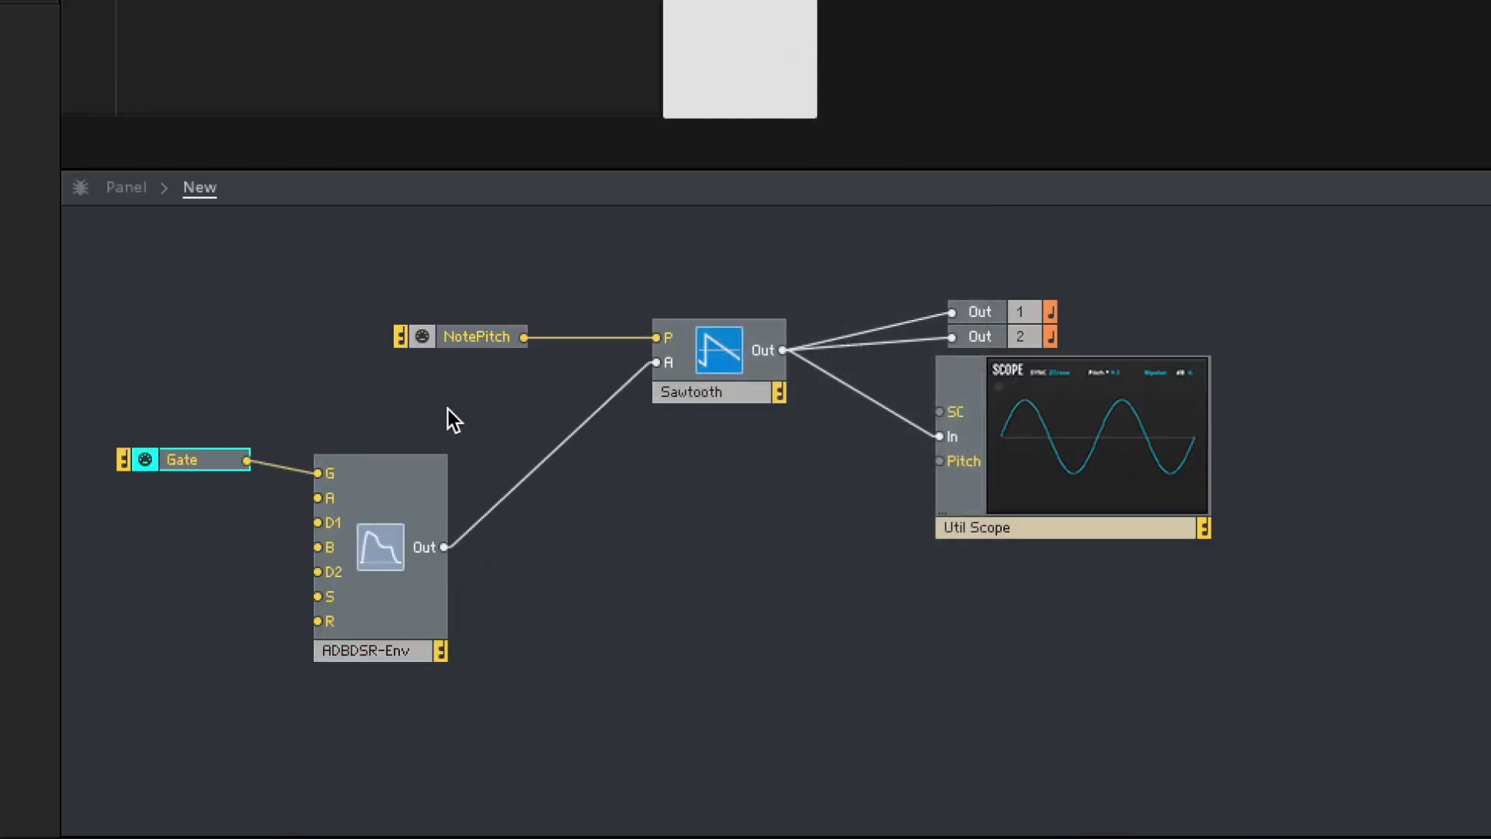
- Create controls for the ADBDSR envelope's Attack, Decay 1, Breakpoint, Decay 2, Sustain and Release inputs
right_click(330, 504)
click(342, 508)
right_click(328, 529)
click(329, 531)
right_click(336, 551)
click(342, 564)
right_click(328, 575)
click(332, 573)
right_click(324, 600)
click(336, 605)
right_click(327, 630)
click(341, 632)
- Show the ADBDSR envelope on the panel, unlock the panel layout and start separating the stacked knobs
click(513, 615)
click(304, 199)
key(ctrl+l)
mouse_move(733, 190)
mouse_down()
mouse_move(870, 188)
mouse_move(748, 187)
mouse_up()
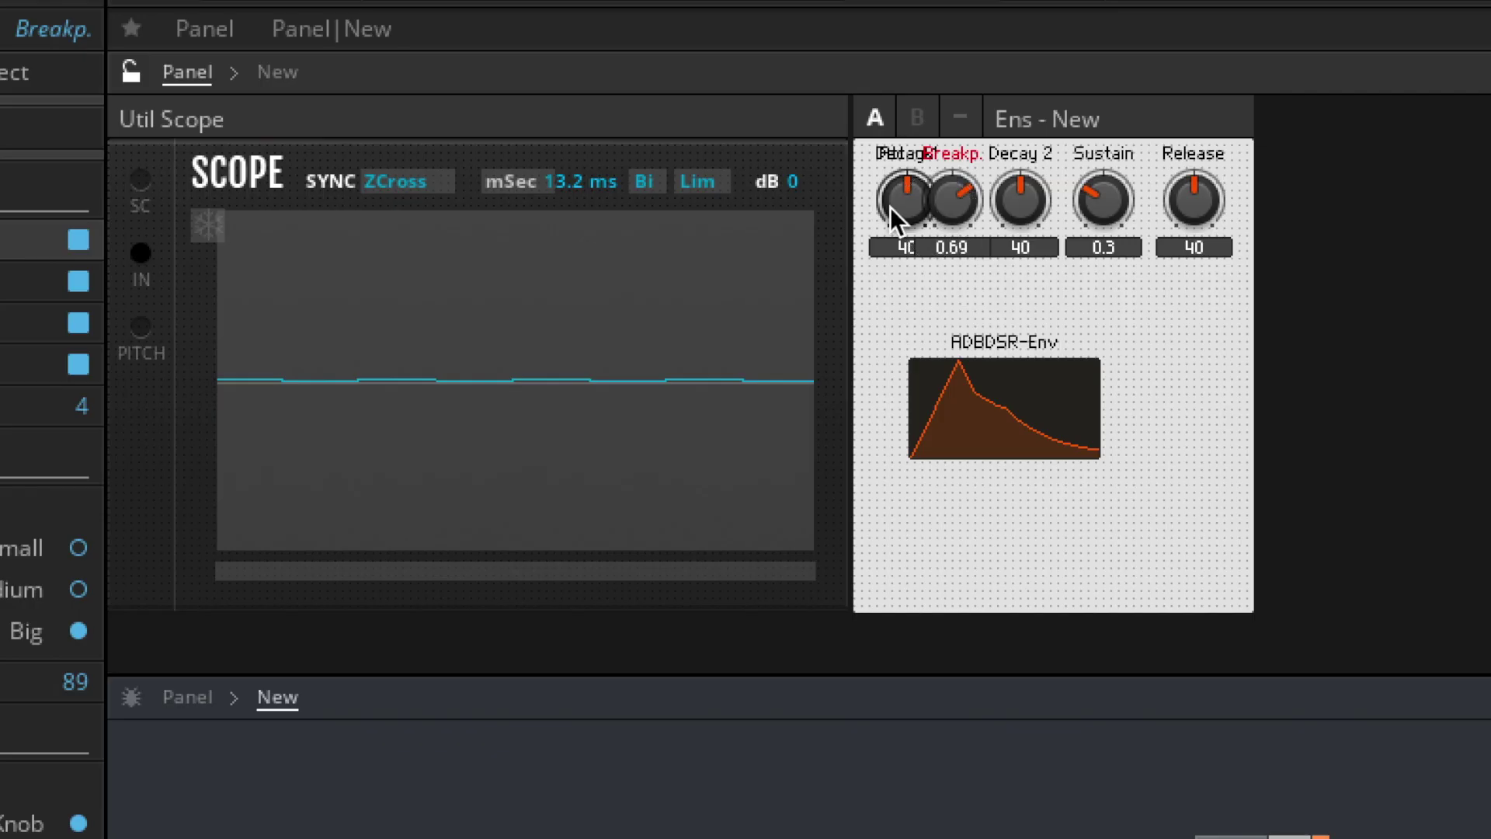
- Arrange the six ADBDSR knobs in signal order in a row above the graph and lock the panel
drag(889, 208, 826, 223)
drag(1021, 195, 822, 193)
drag(978, 199, 1066, 205)
click(1160, 211)
key(Left)
click(1053, 251)
key(Left)
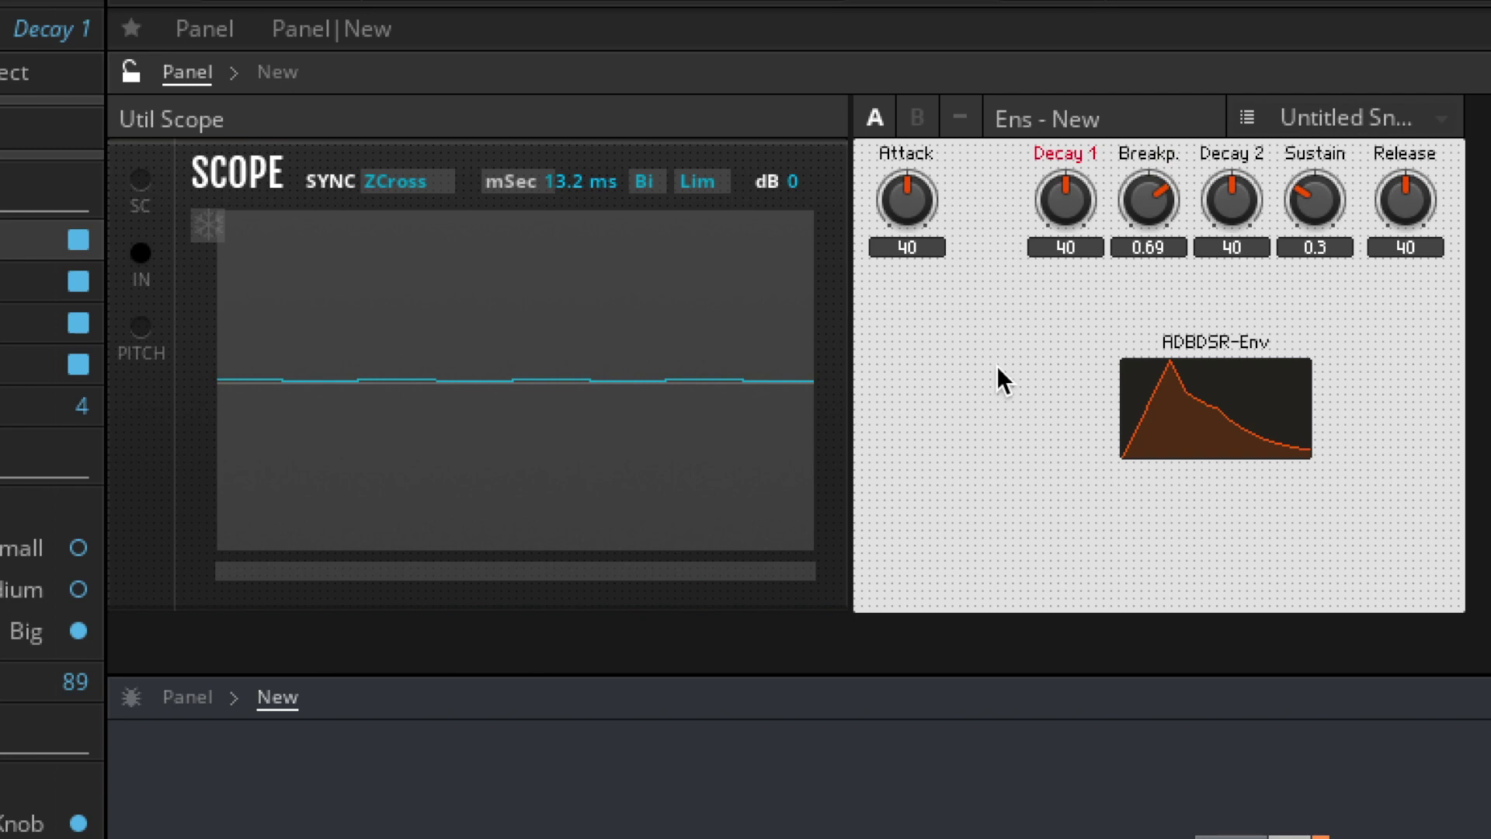
drag(910, 243, 970, 245)
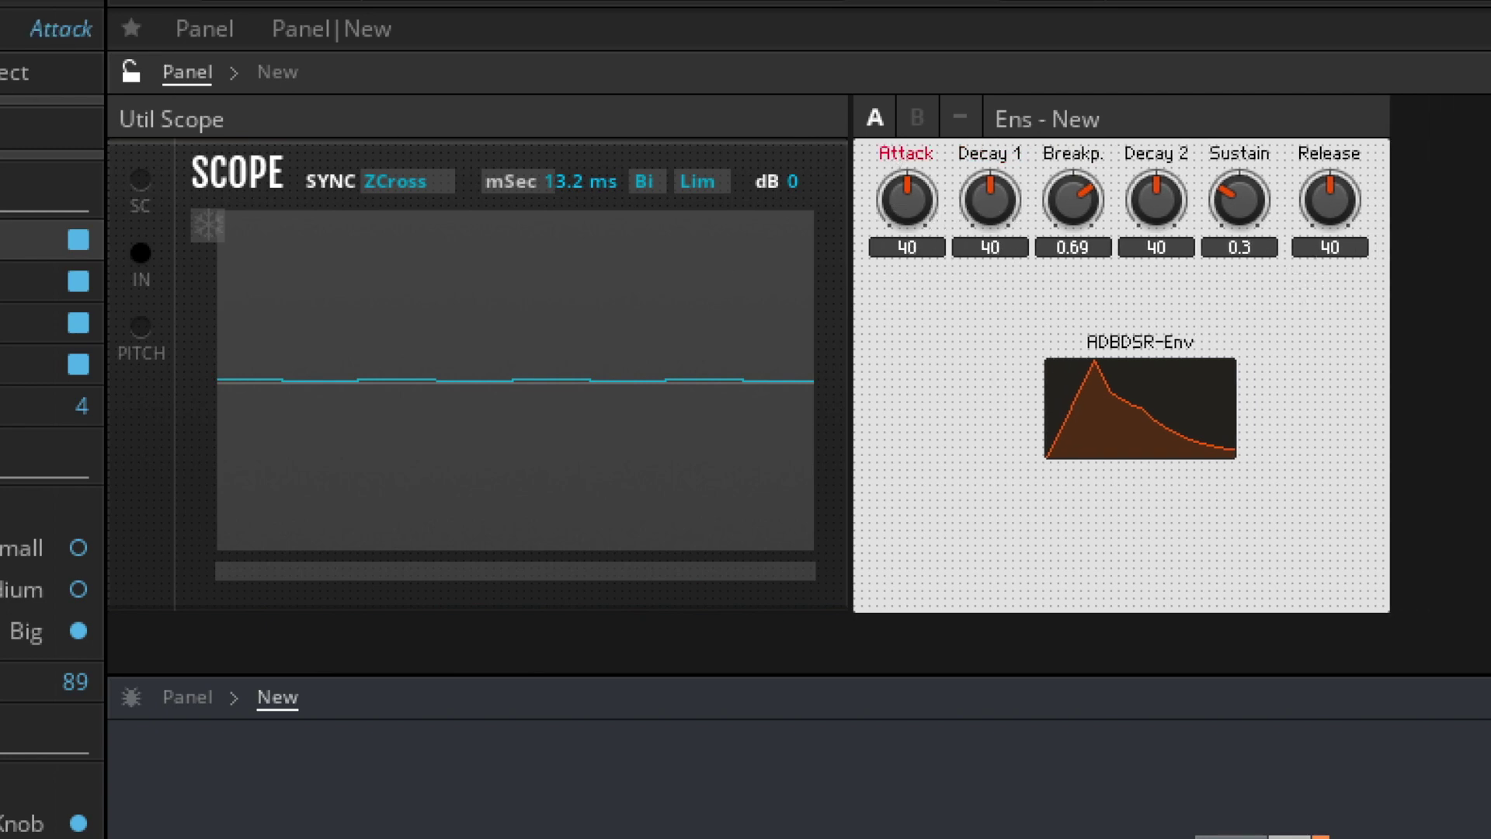
click(131, 71)
- Set the ADBDSR envelope's Attack to 20, Decay 1 to 21, Breakpoint to 0.67, Decay 2 to 61 and Sustain to 0.17
drag(1069, 201, 1071, 216)
drag(926, 207, 892, 250)
drag(992, 204, 983, 256)
drag(924, 201, 909, 213)
click(992, 204)
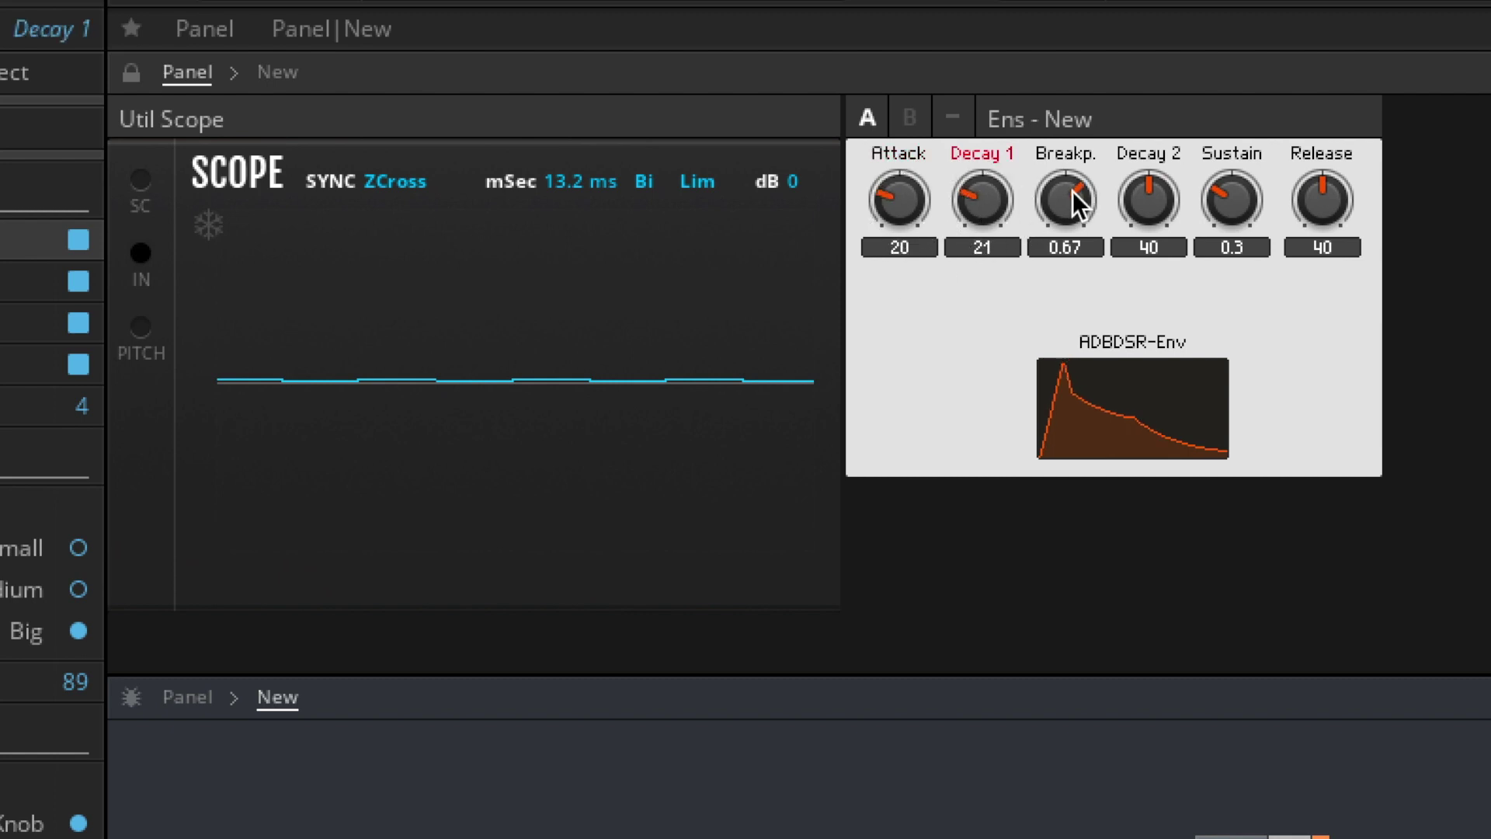
drag(1154, 200, 1241, 222)
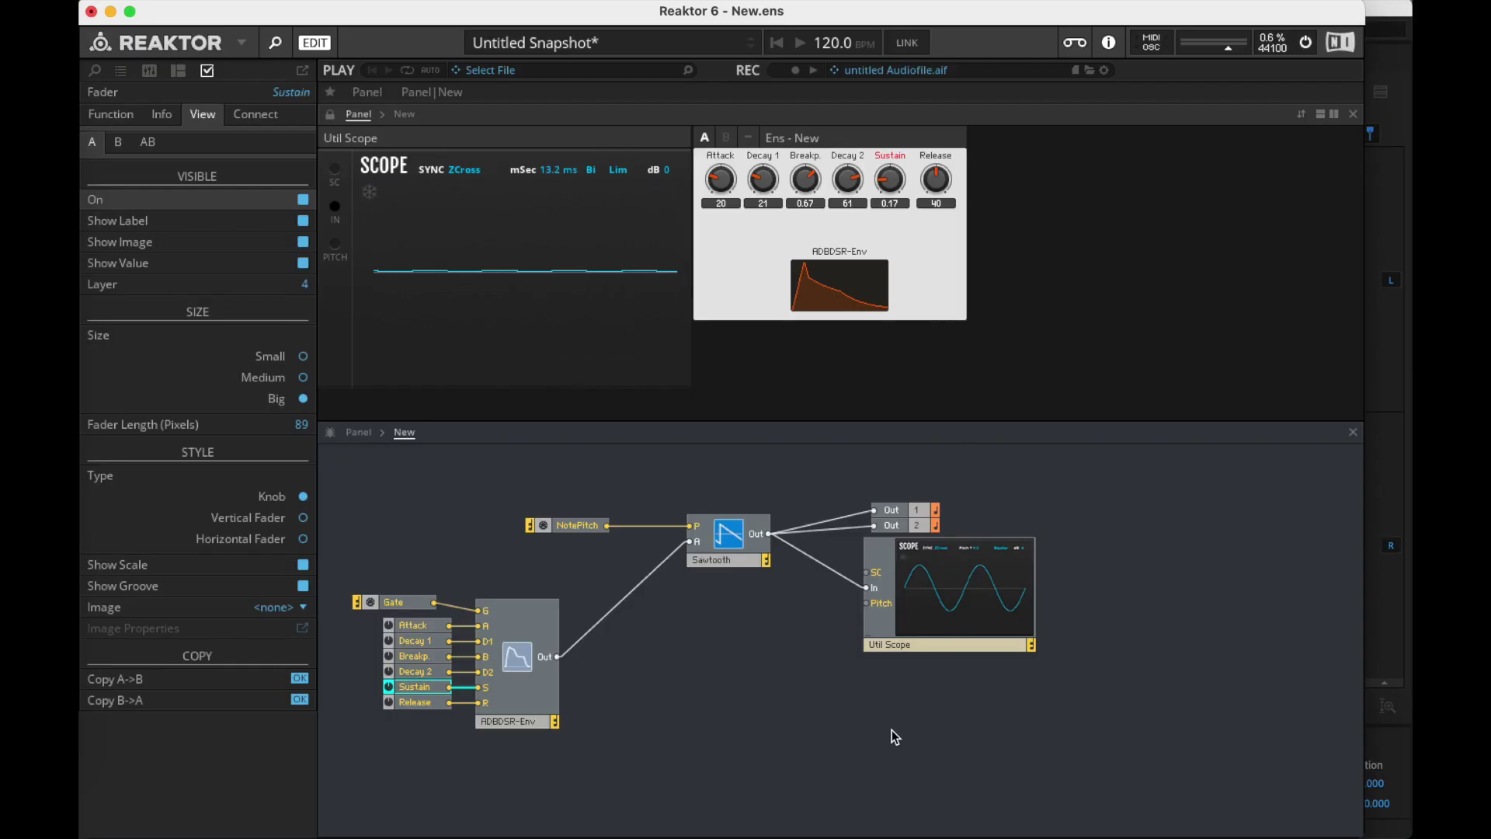
- Replace the ADBDSR envelope and its controls with an AHDSR envelope, wired from Gate into the Sawtooth's A input
click(643, 771)
drag(643, 771, 393, 602)
key(Delete)
right_click(505, 622)
mouse_move(591, 636)
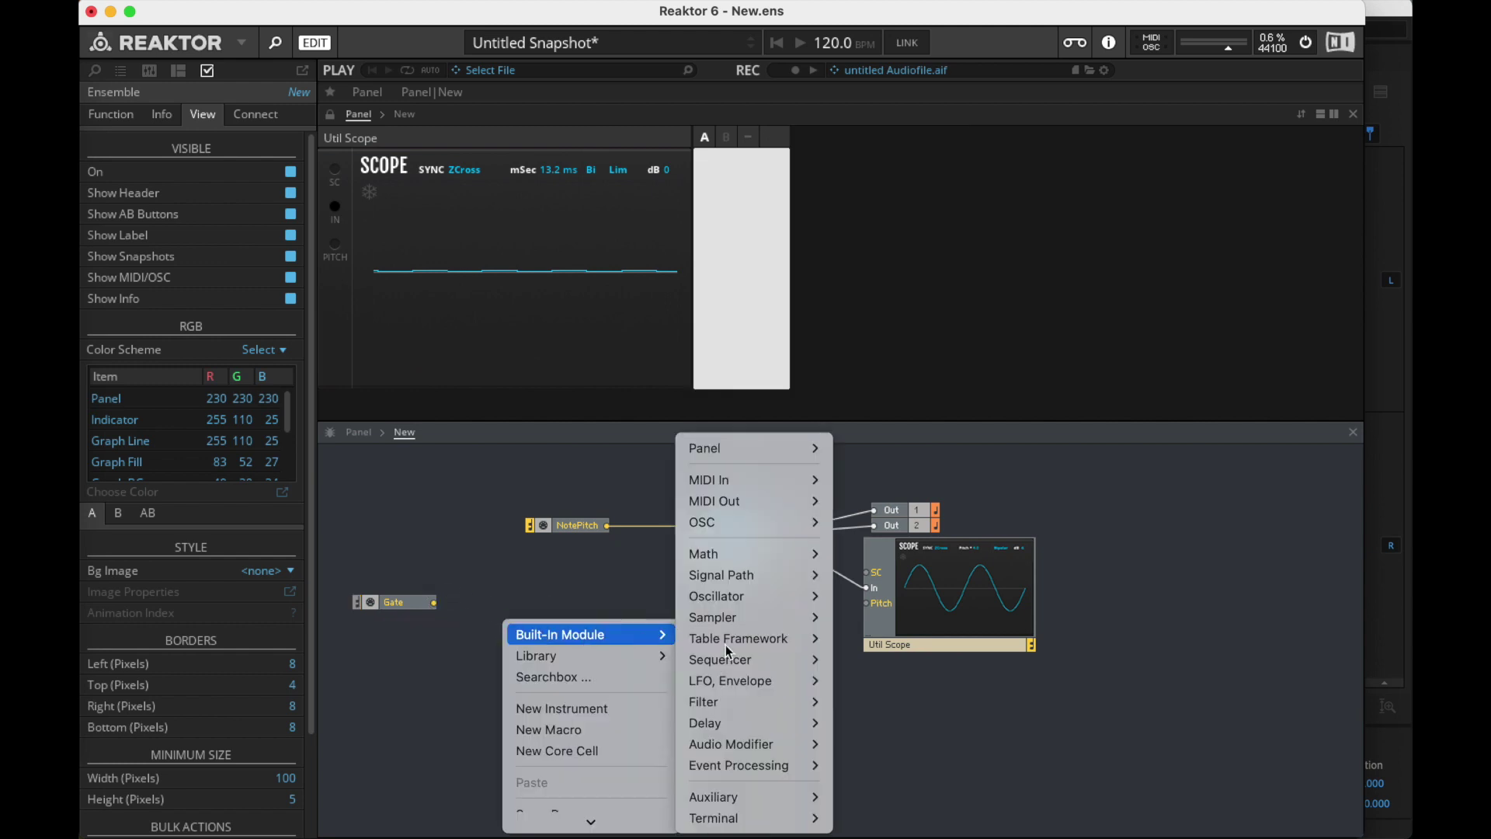
mouse_move(766, 687)
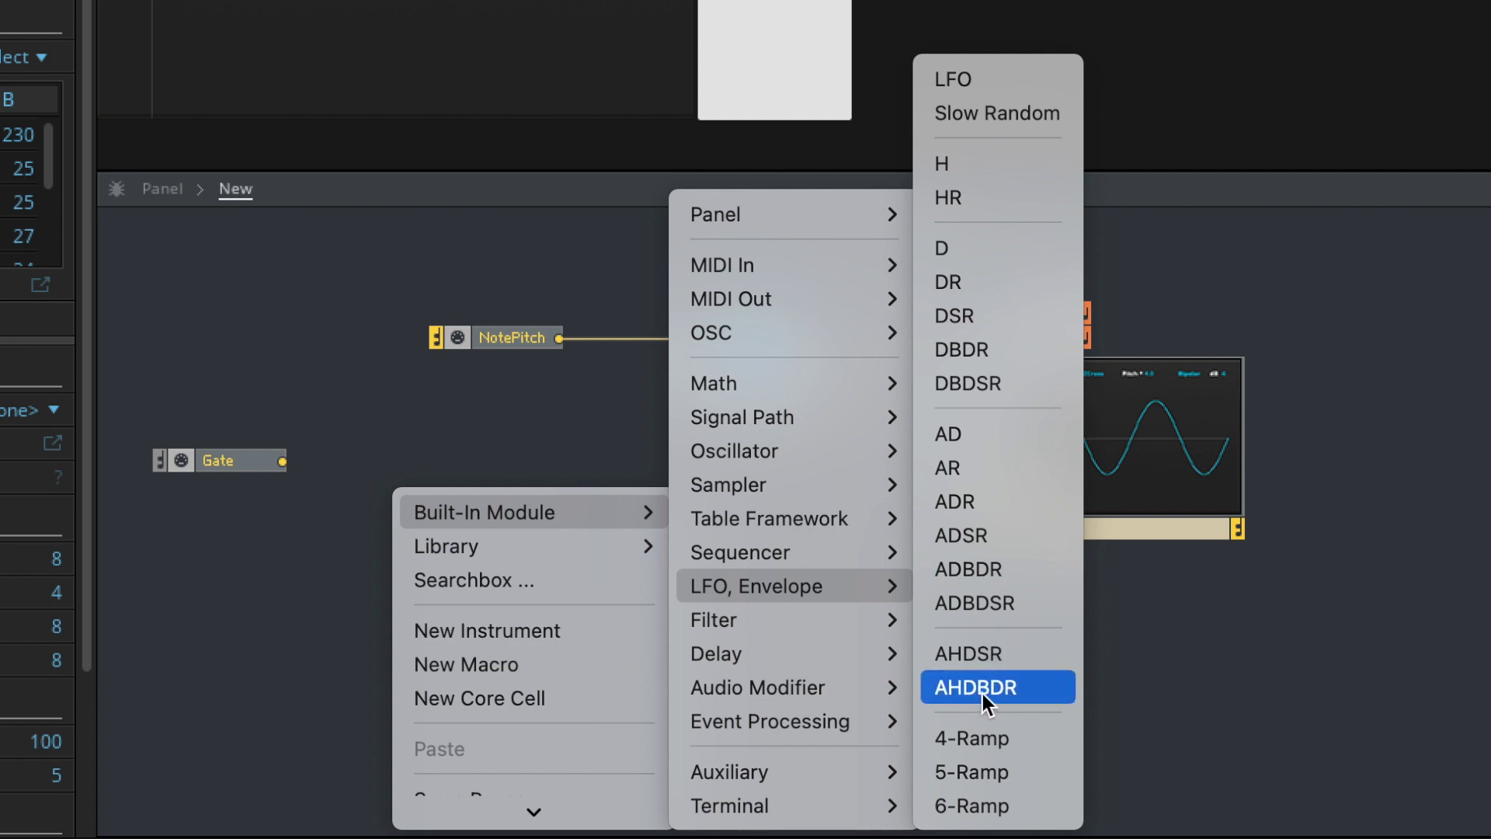
click(985, 658)
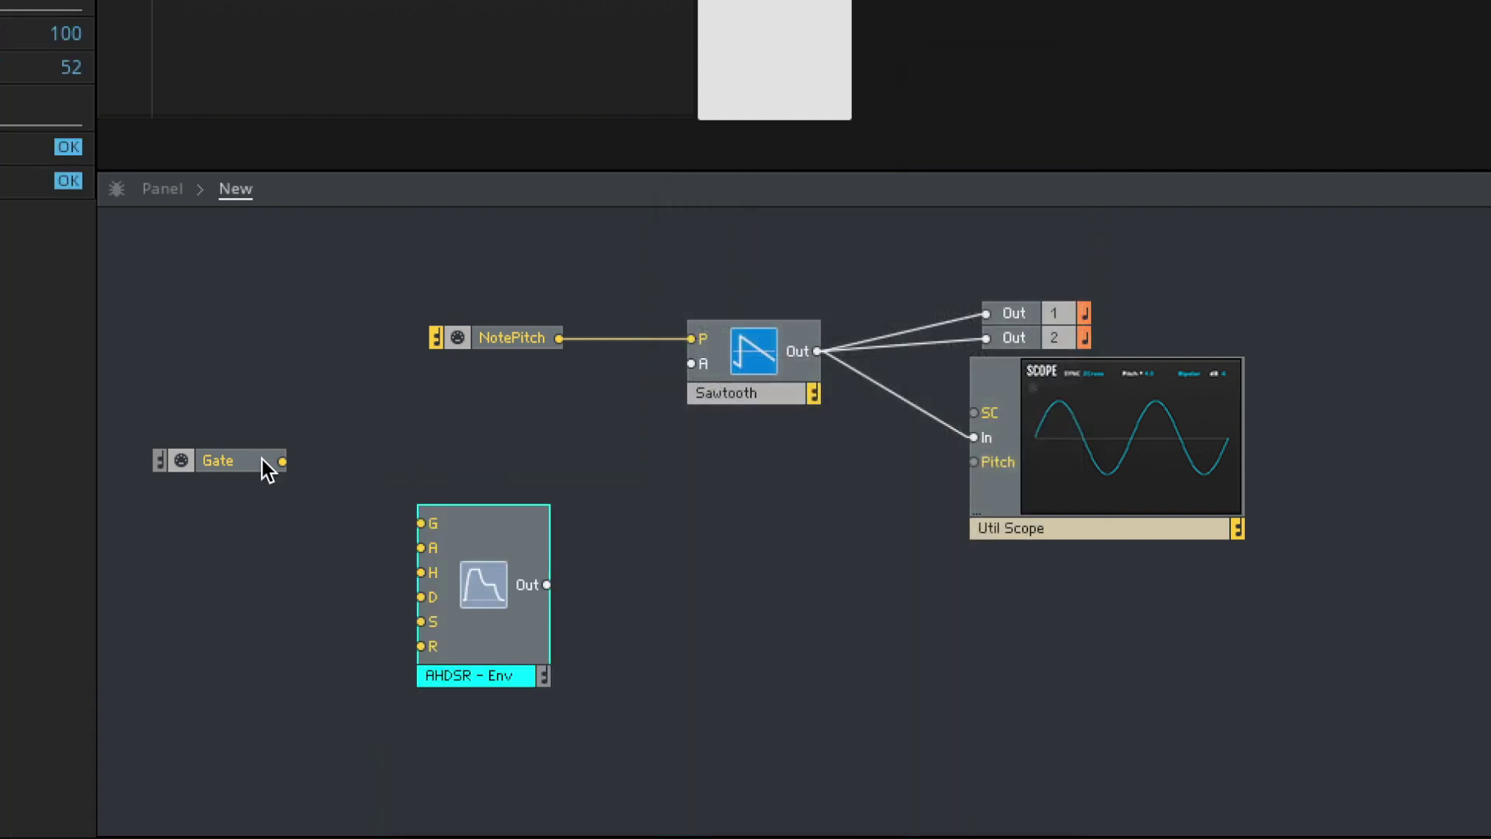
drag(286, 460, 420, 522)
drag(544, 584, 712, 375)
- Create controls for the AHDSR envelope's Attack, Hold, Decay, Sustain and Release inputs
right_click(433, 547)
click(444, 549)
right_click(432, 575)
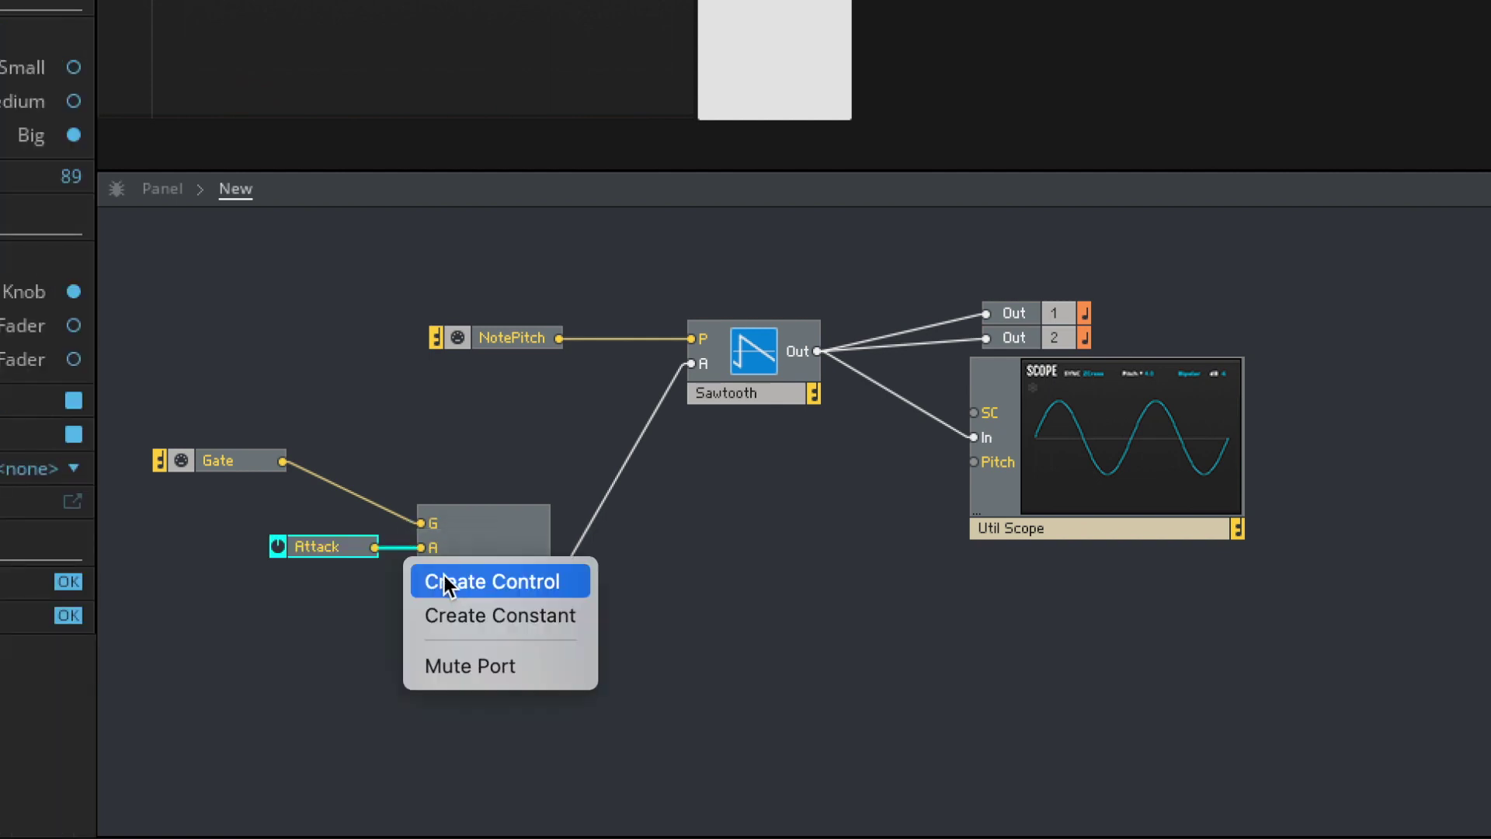
click(444, 578)
right_click(420, 597)
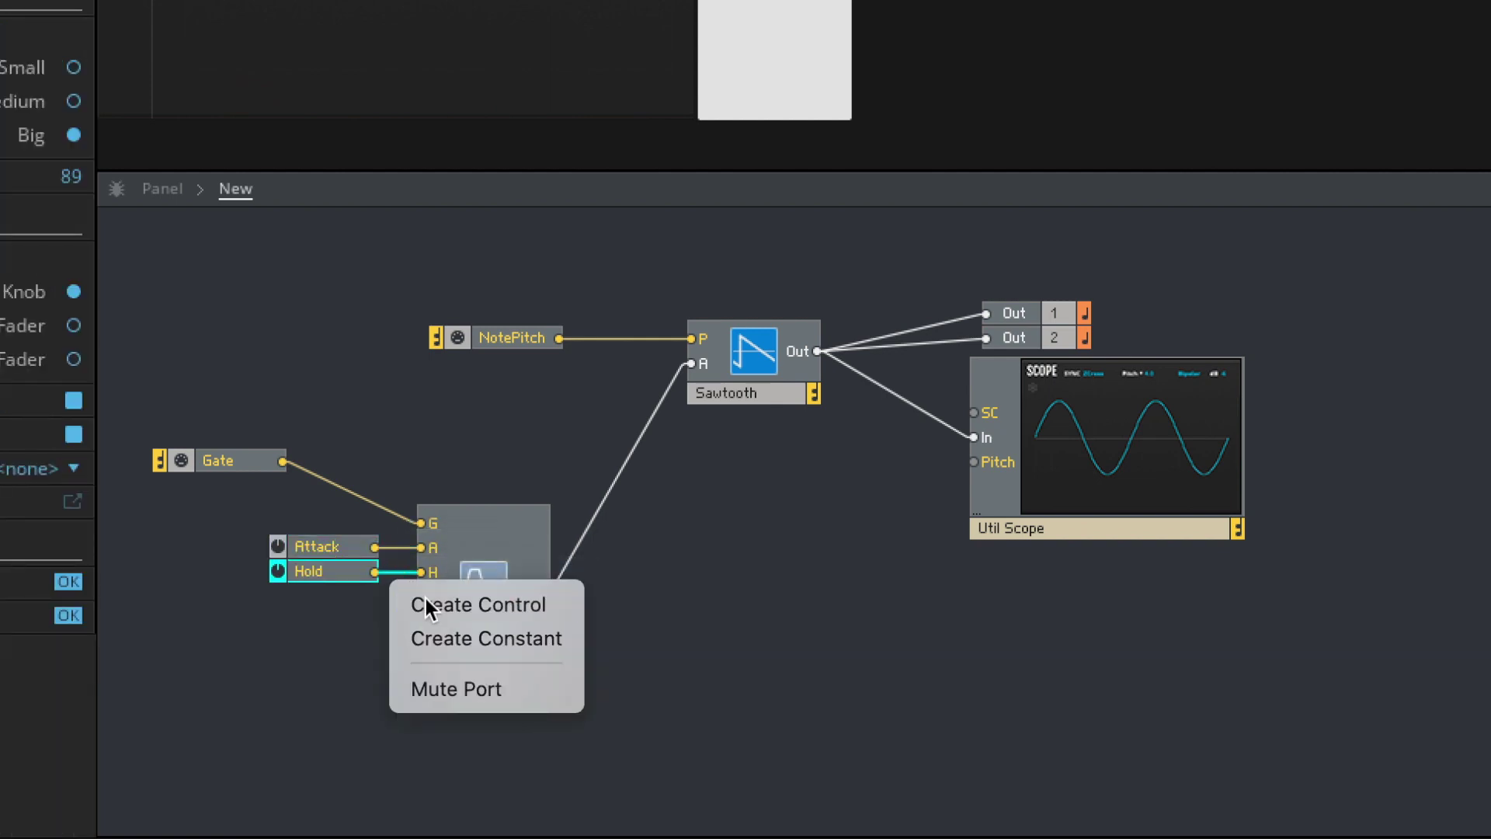
click(424, 605)
right_click(422, 617)
click(423, 622)
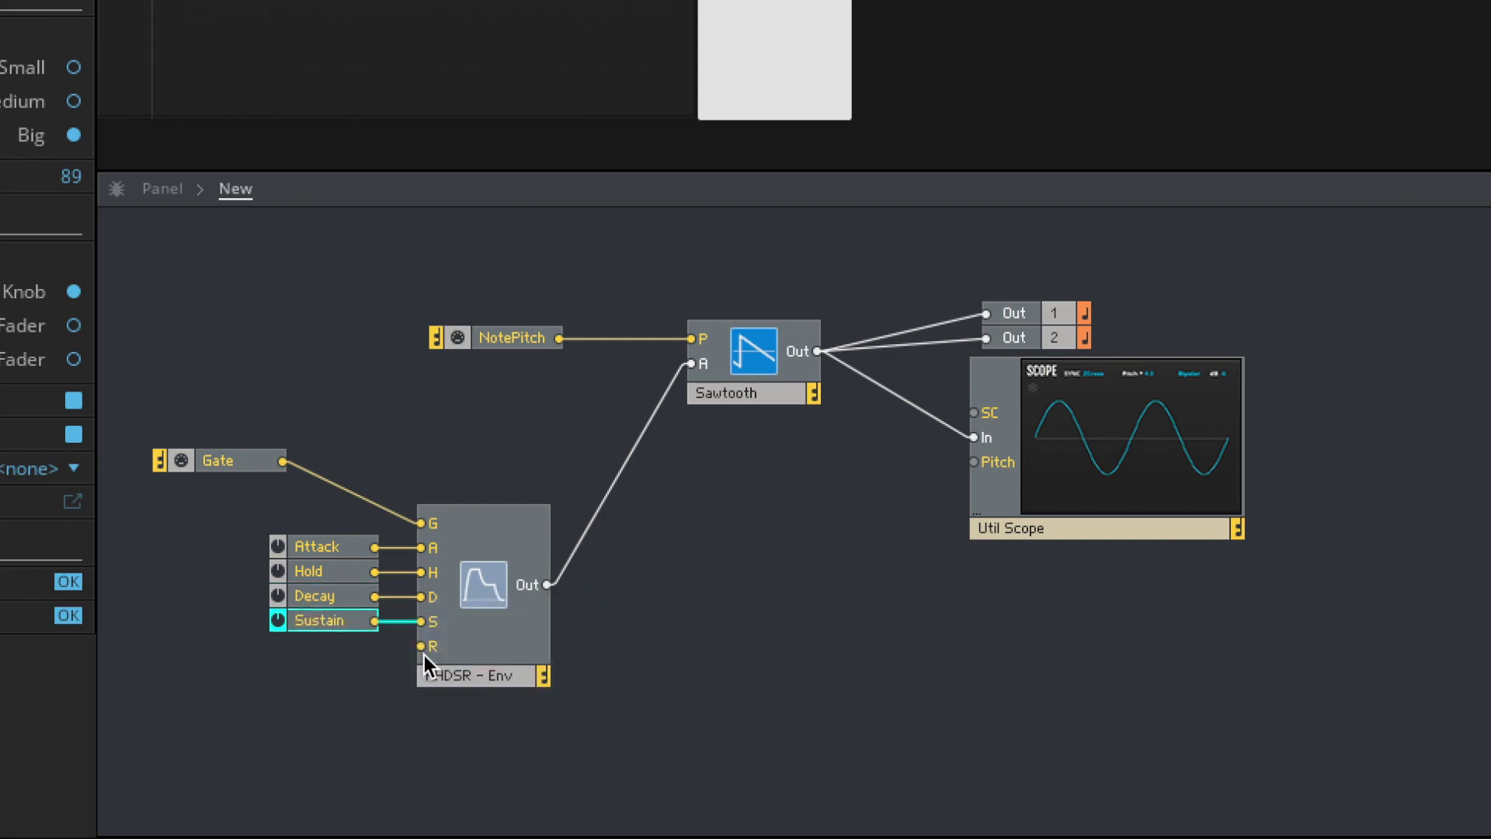
right_click(424, 655)
click(433, 658)
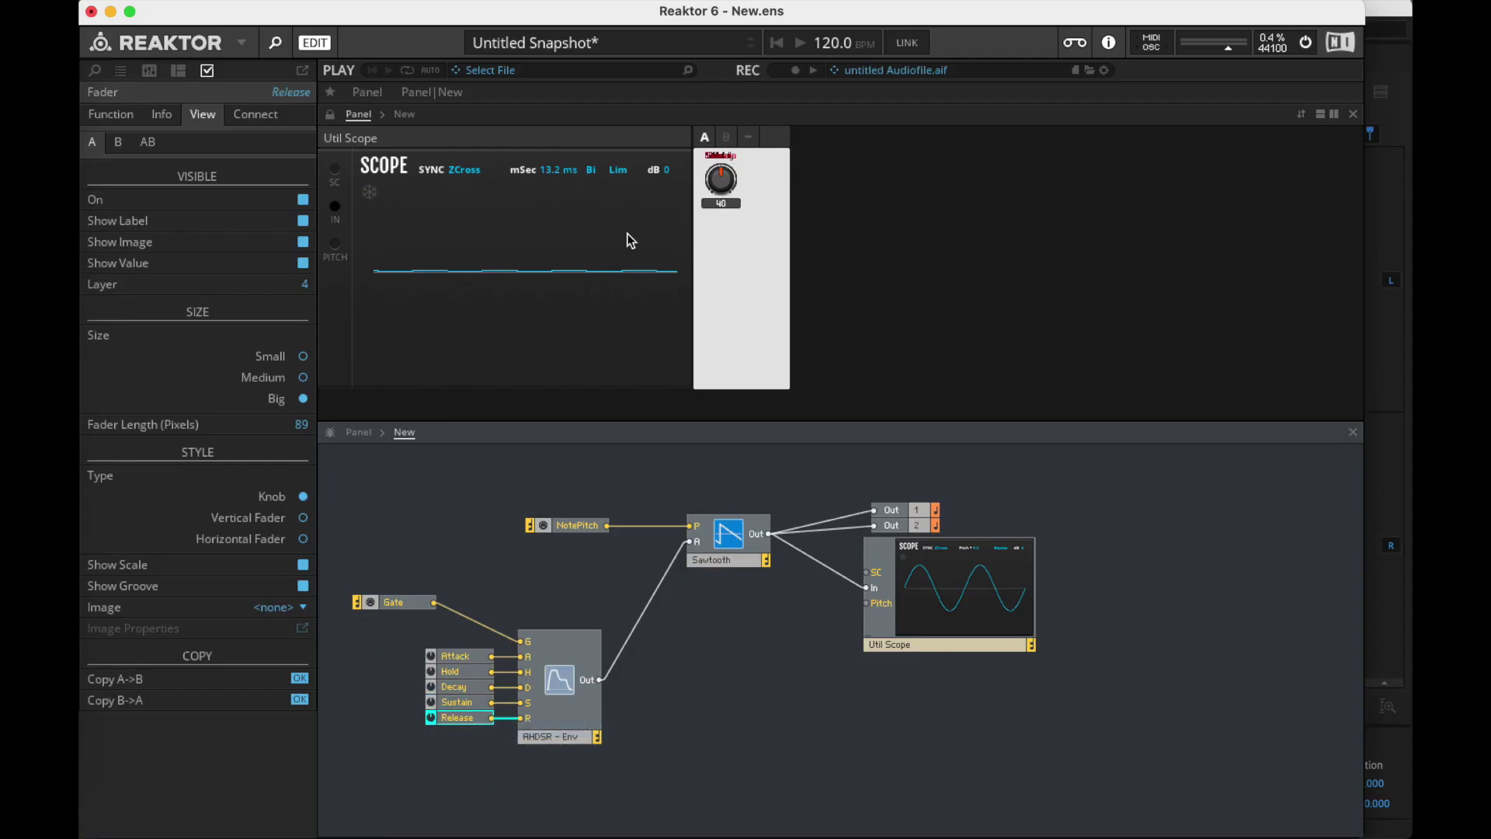
- Unlock the panel and spread the stacked Attack, Hold, Decay, Sustain and Release knobs into one row in signal order
click(329, 115)
drag(721, 181, 660, 183)
click(769, 185)
click(725, 180)
mouse_move(784, 186)
mouse_down()
mouse_move(728, 187)
mouse_move(775, 186)
mouse_up()
drag(894, 236, 810, 180)
click(839, 181)
click(839, 218)
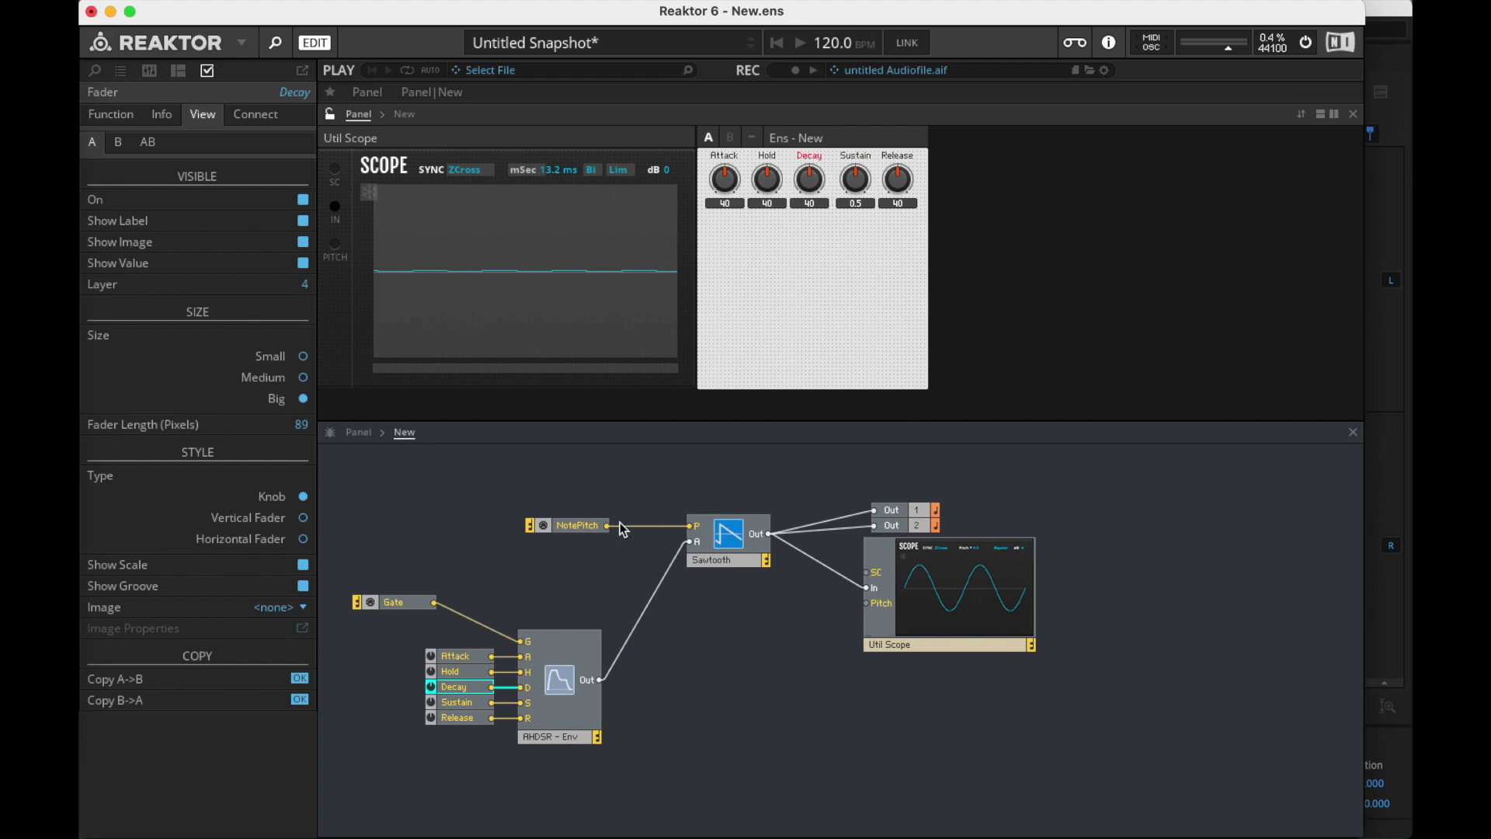
- Show the AHDSR envelope on the panel, place its graph centred below the knobs and lock the panel
click(554, 679)
click(304, 200)
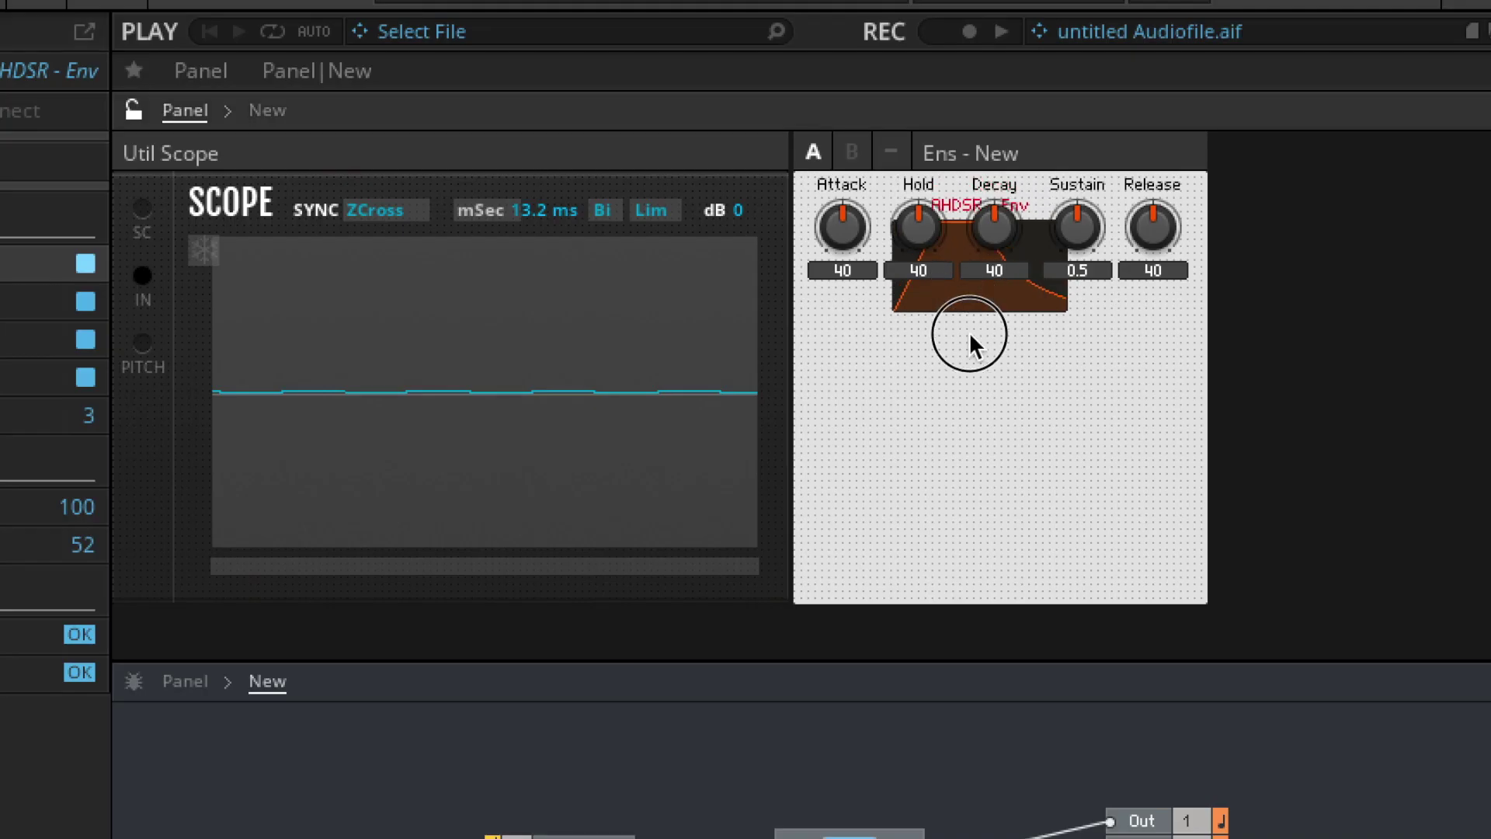
drag(798, 221, 805, 298)
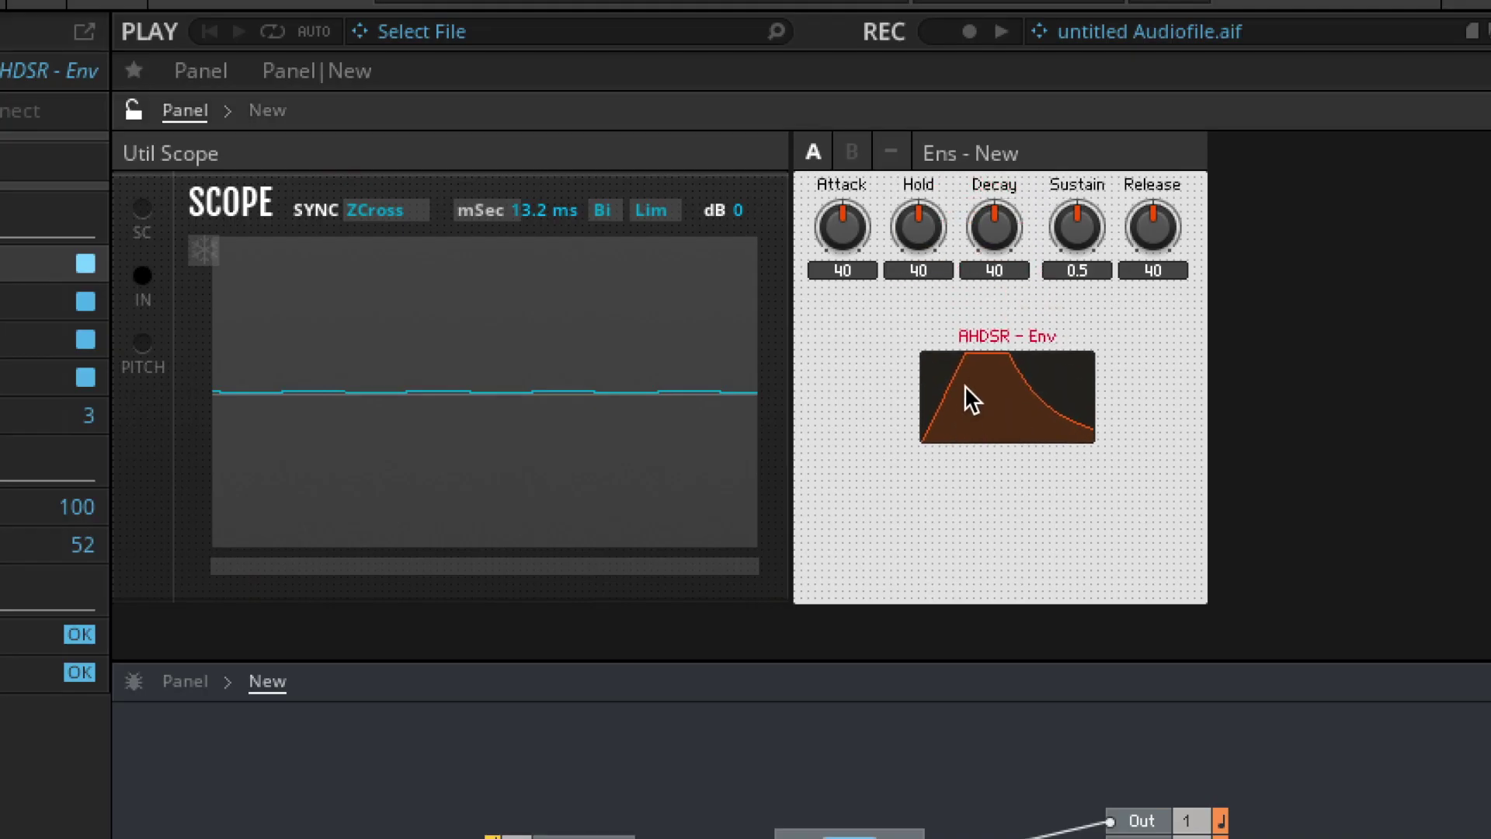
click(140, 112)
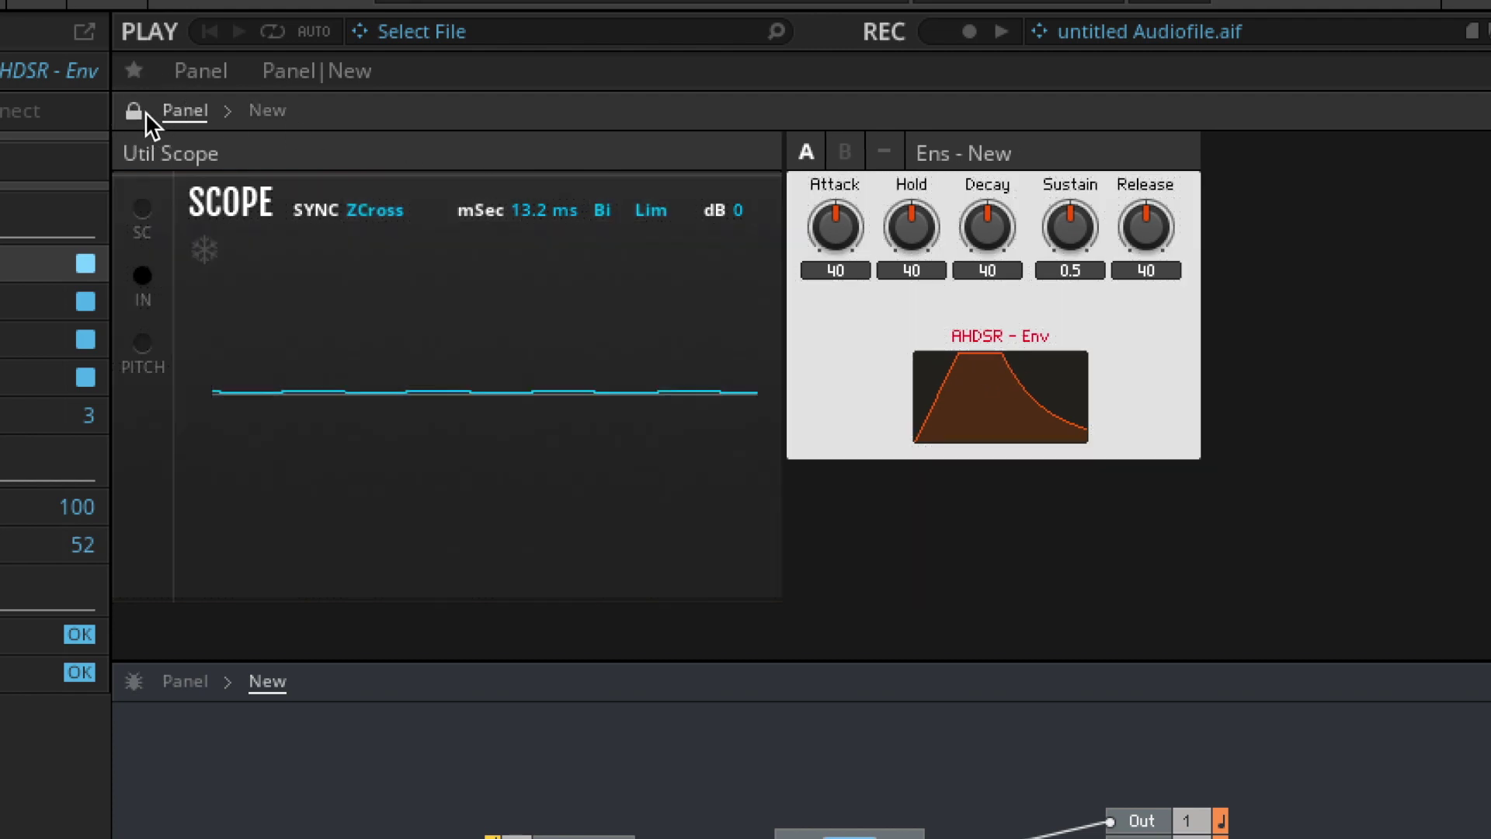
- Set the AHDSR envelope's Attack to 27, Hold to 49, Decay to 28 and Sustain to 0.16
drag(908, 232, 889, 261)
drag(985, 227, 980, 268)
drag(1080, 227, 1058, 312)
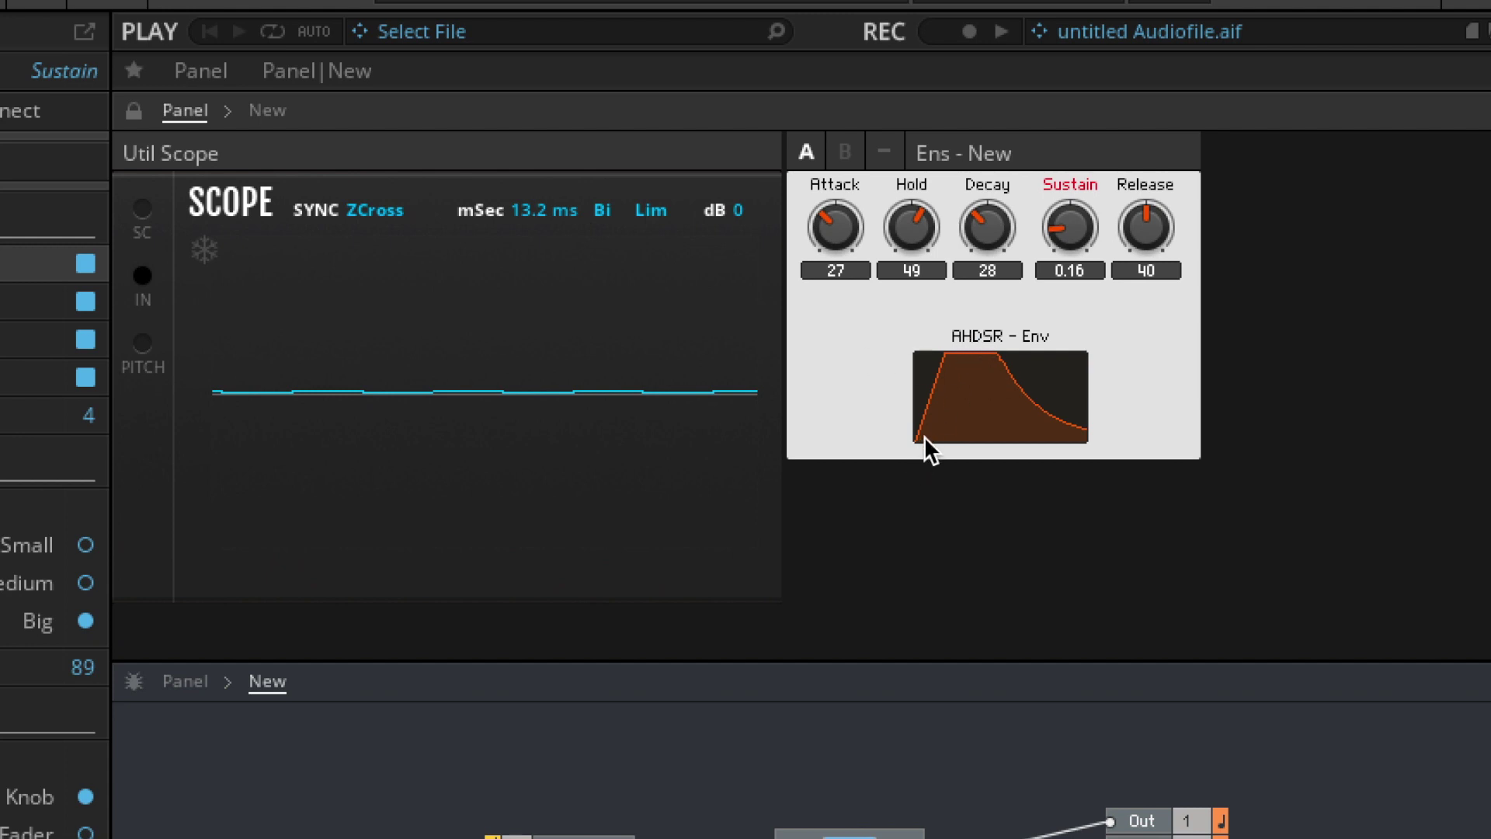
- Vary the AHDSR envelope's Hold time, setting it to 18, 27 and finally 4
drag(901, 221, 897, 303)
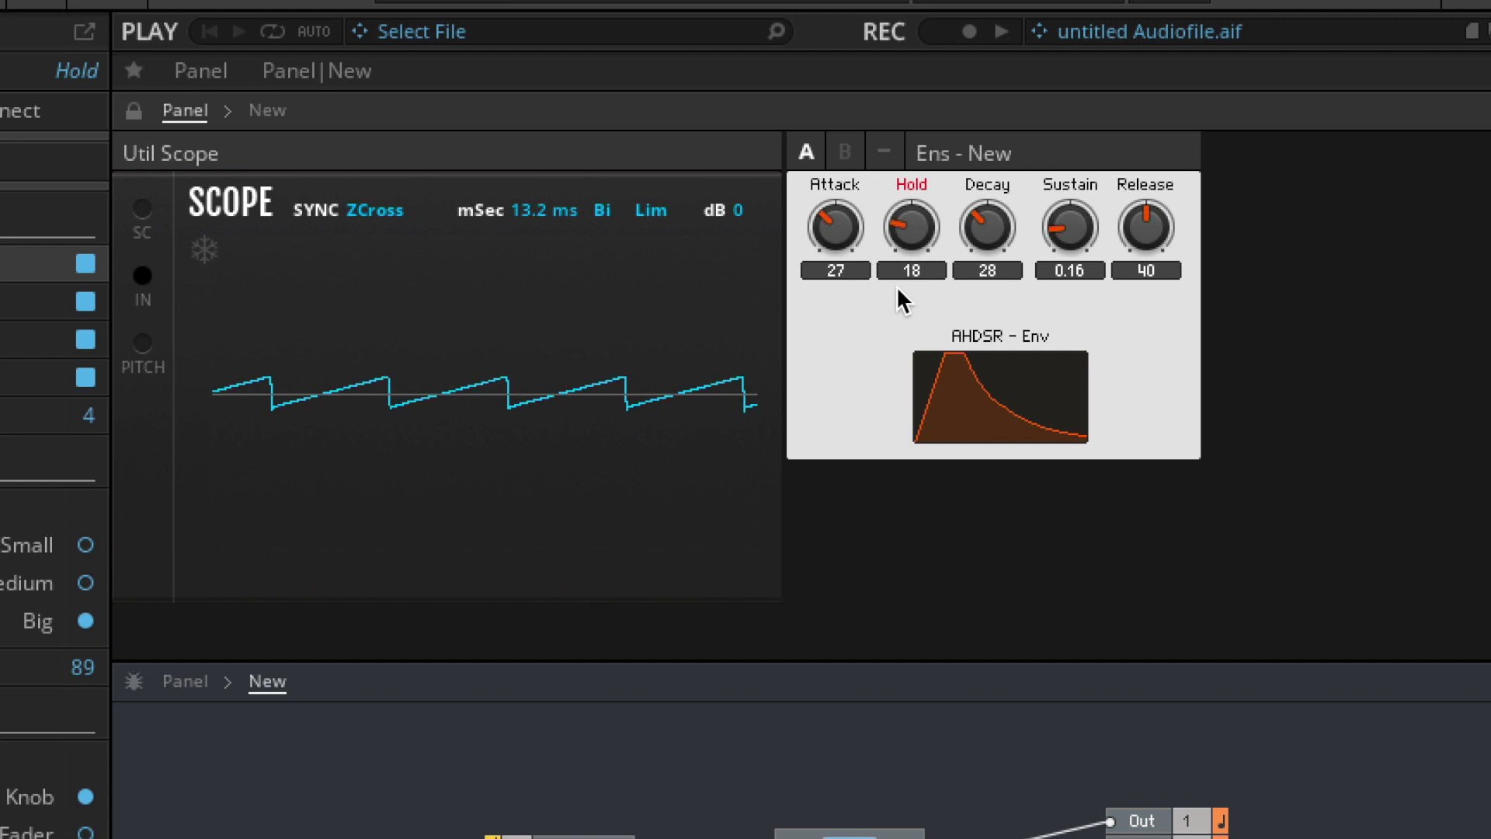
drag(917, 229, 921, 202)
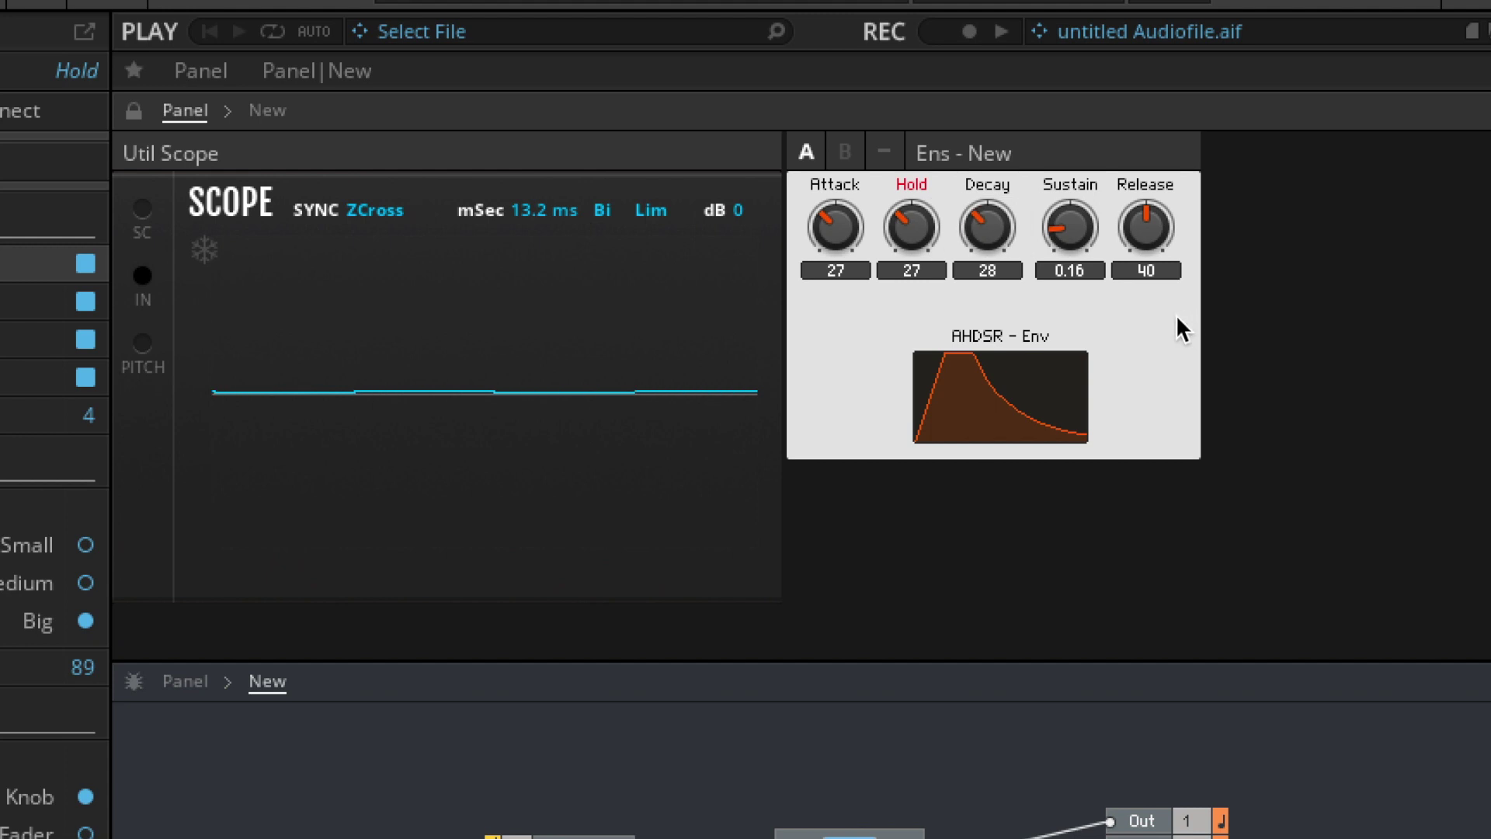
drag(907, 232, 969, 330)
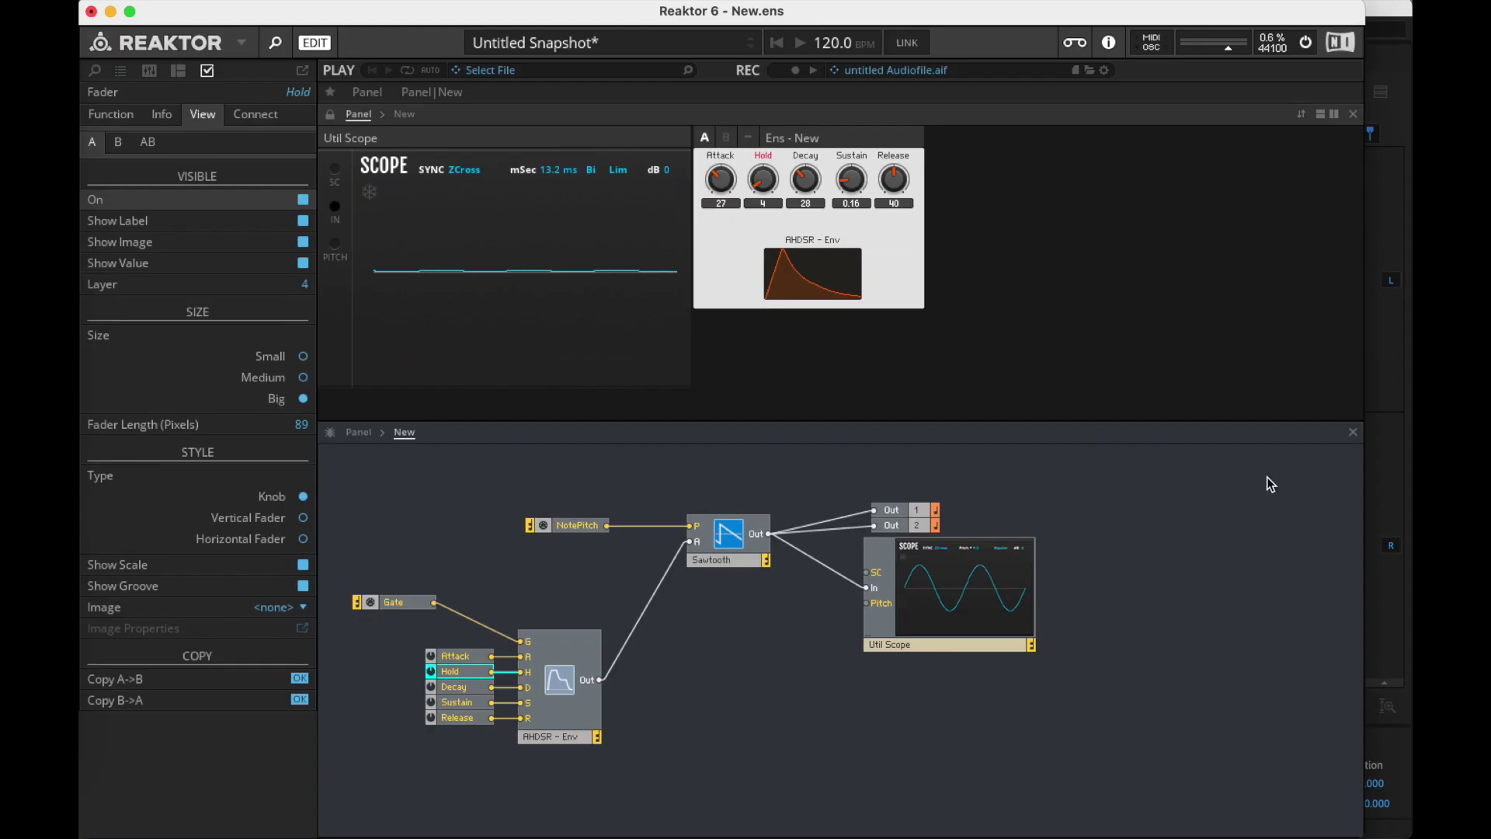
- Open the list of built-in LFO and envelope modules in the structure
click(1266, 477)
right_click(1110, 469)
mouse_move(1166, 481)
mouse_move(1053, 684)
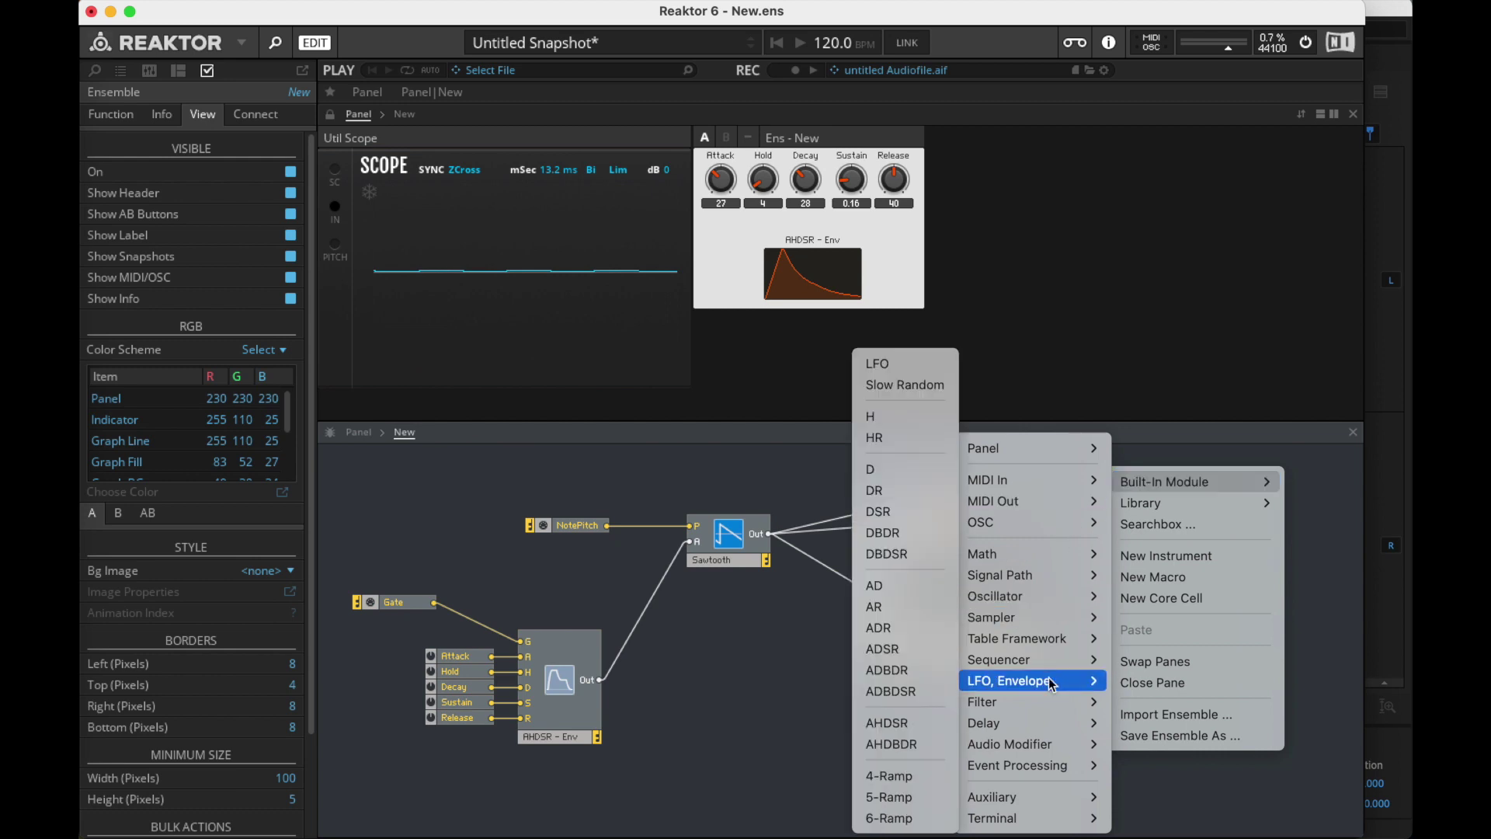